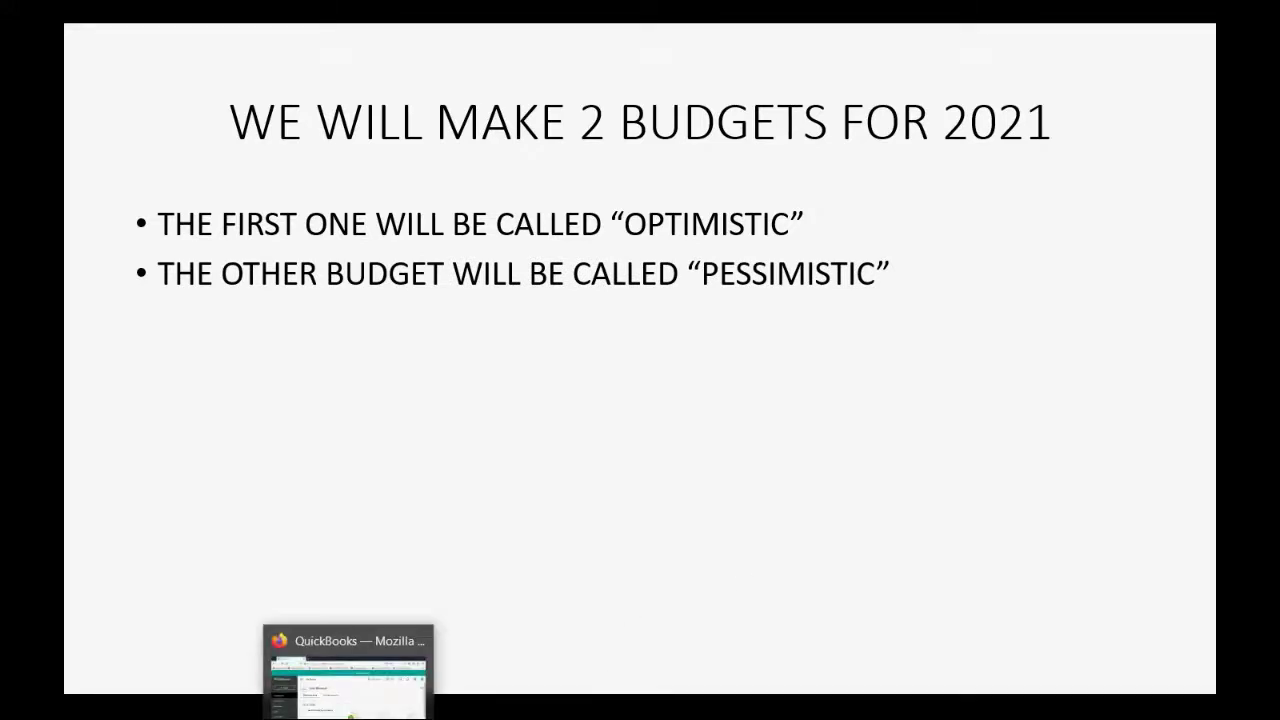
Switch to QuickBooks in Firefox, open the Budgeting tool and start adding a budget.
{"action": "left_click", "coordinate": [348, 715]}
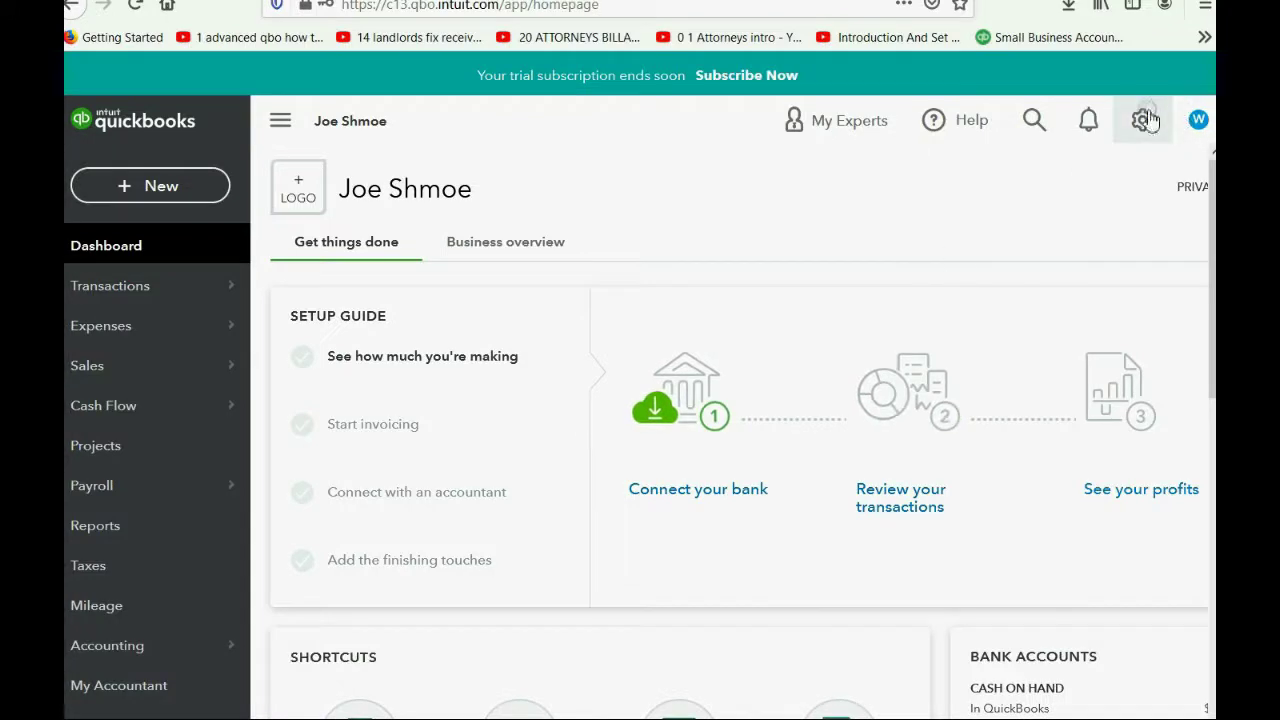
{"action": "left_click", "coordinate": [1146, 120]}
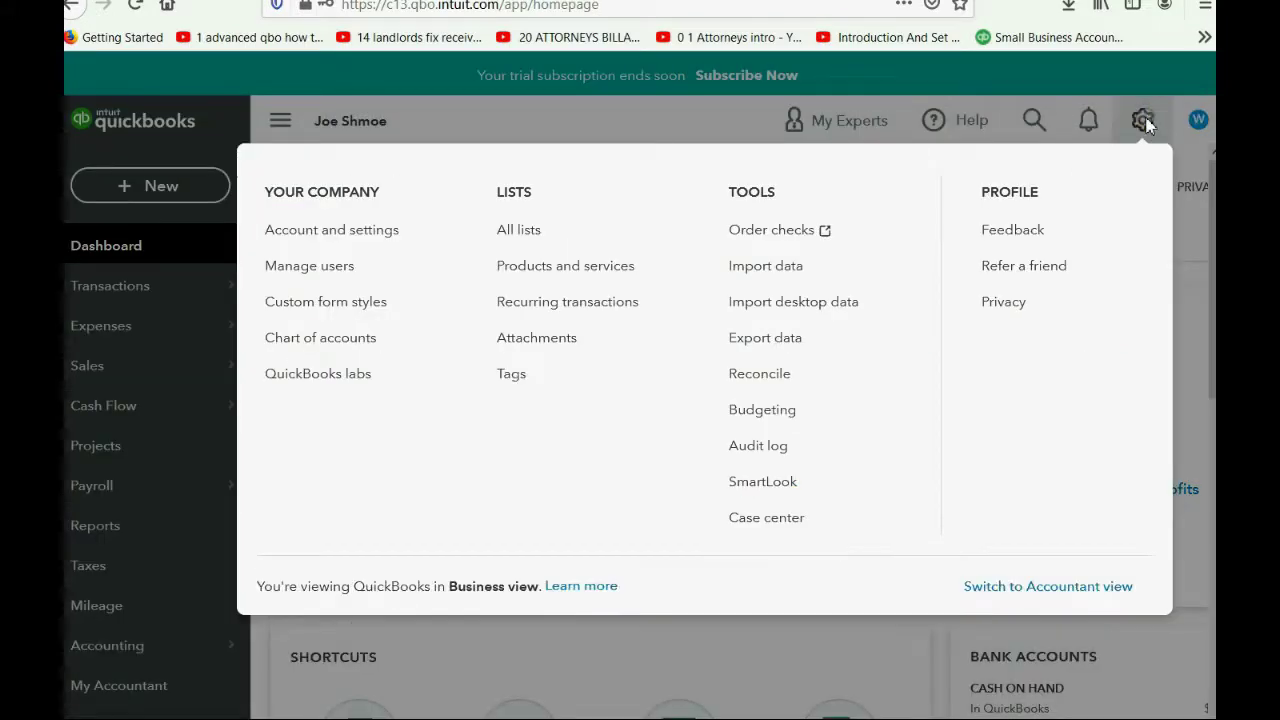
{"action": "left_click", "coordinate": [759, 229]}
{"action": "left_click", "coordinate": [780, 418]}
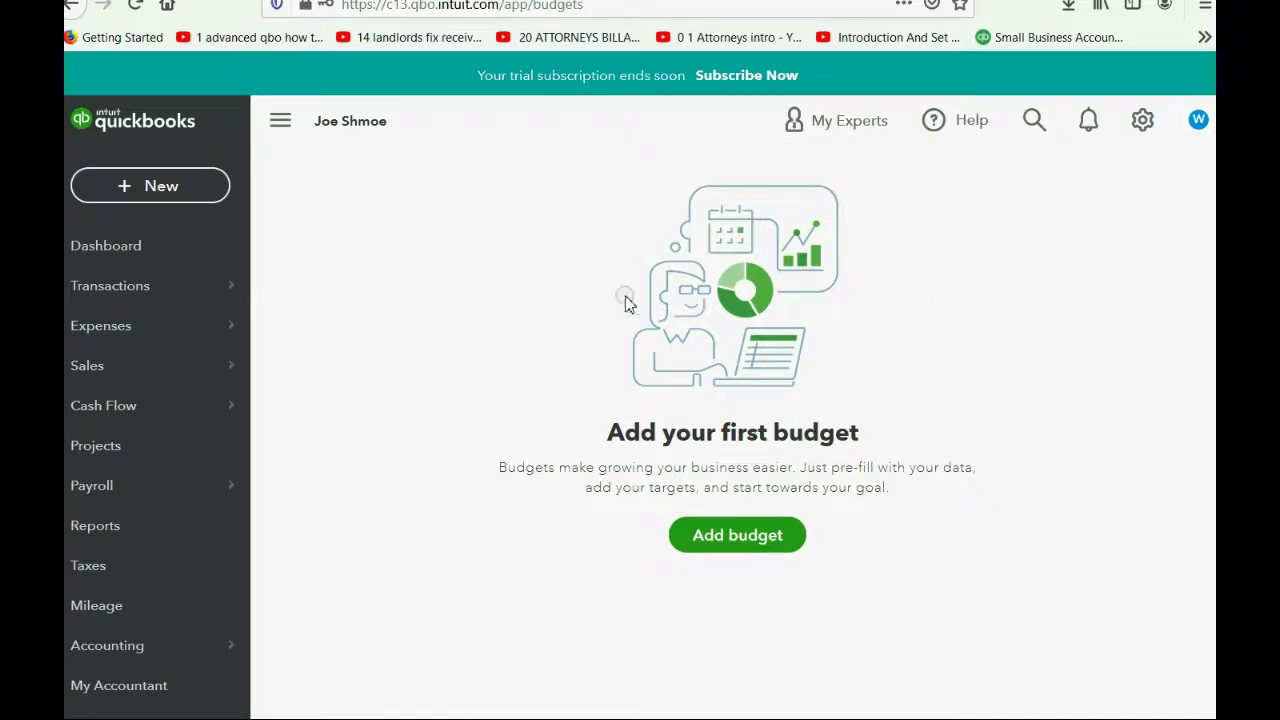
{"action": "left_click", "coordinate": [738, 538]}
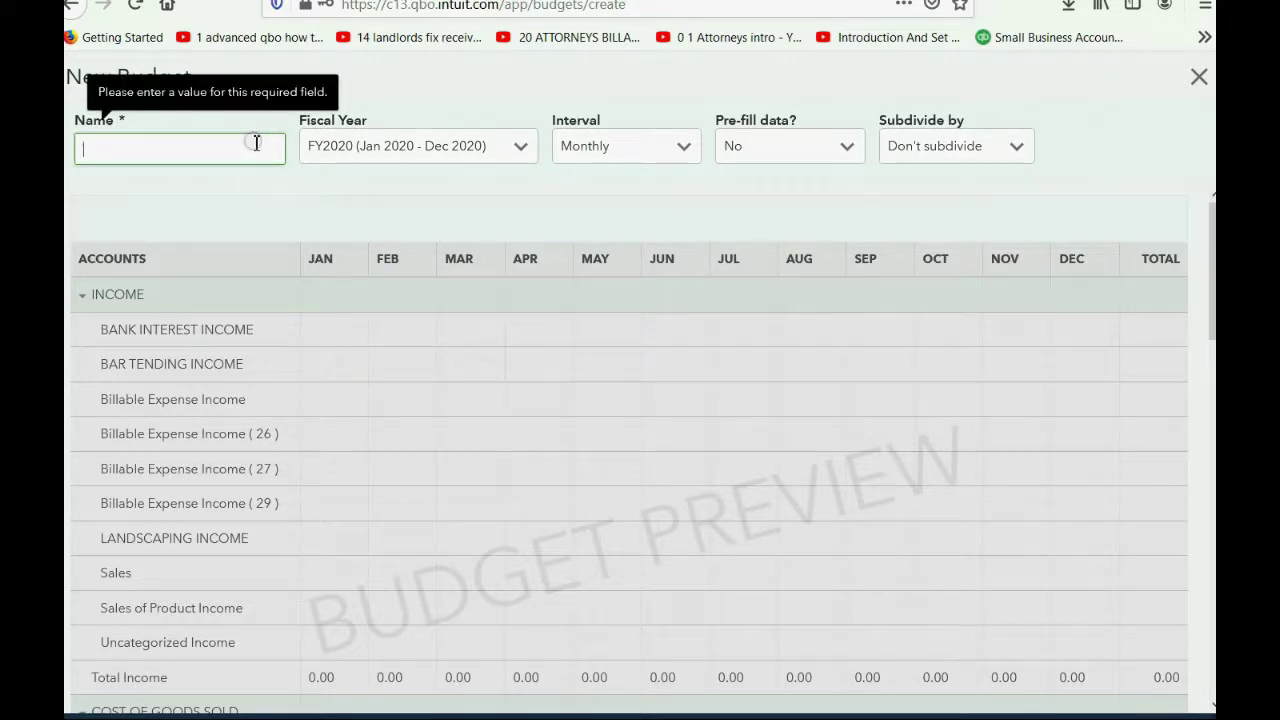
Name the new budget OPTIMISTIC, set its fiscal year to FY2021 with a monthly interval, and continue to the amount entry grid.
{"action": "type", "text": "OPTIMISTIC"}
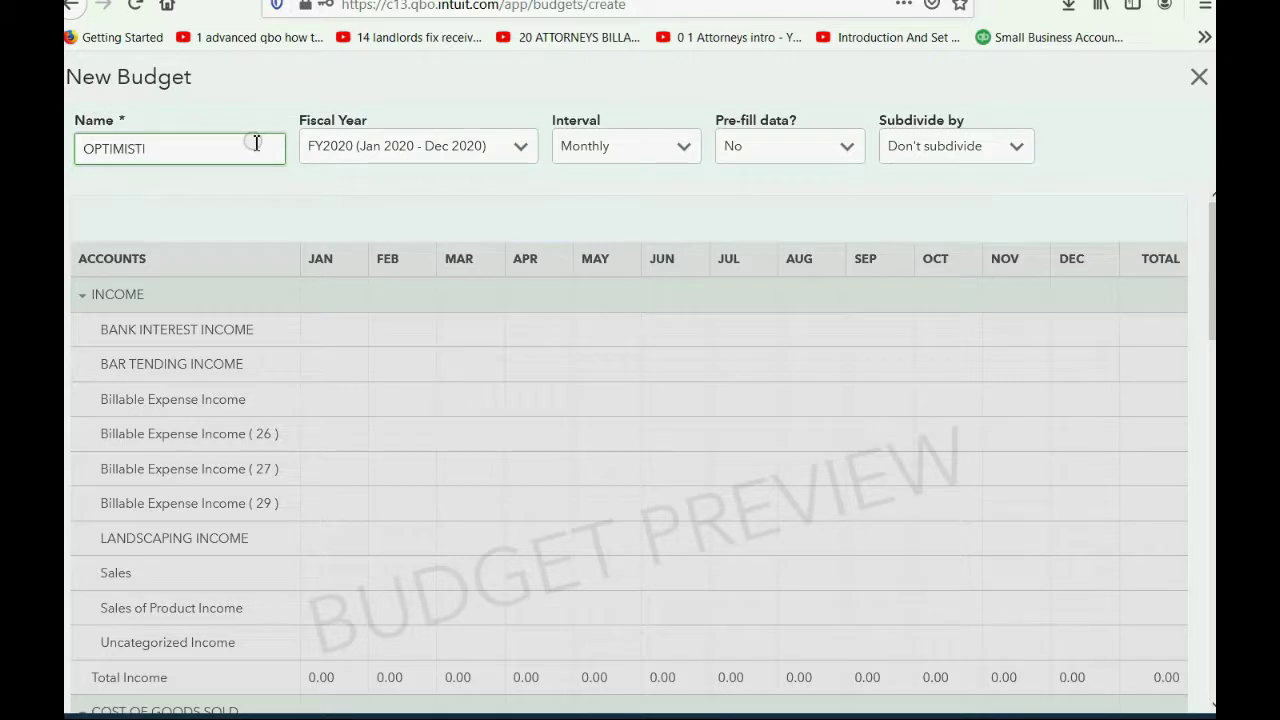
{"action": "left_click", "coordinate": [522, 150]}
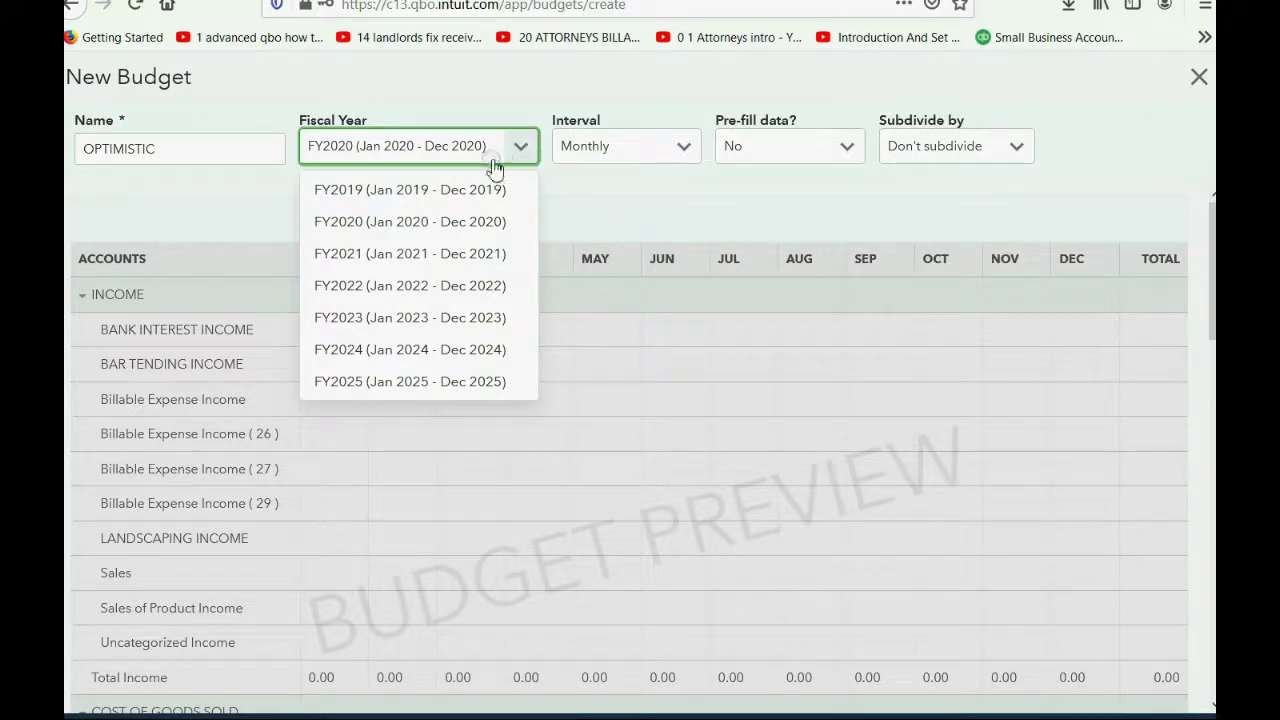
{"action": "left_click", "coordinate": [441, 254]}
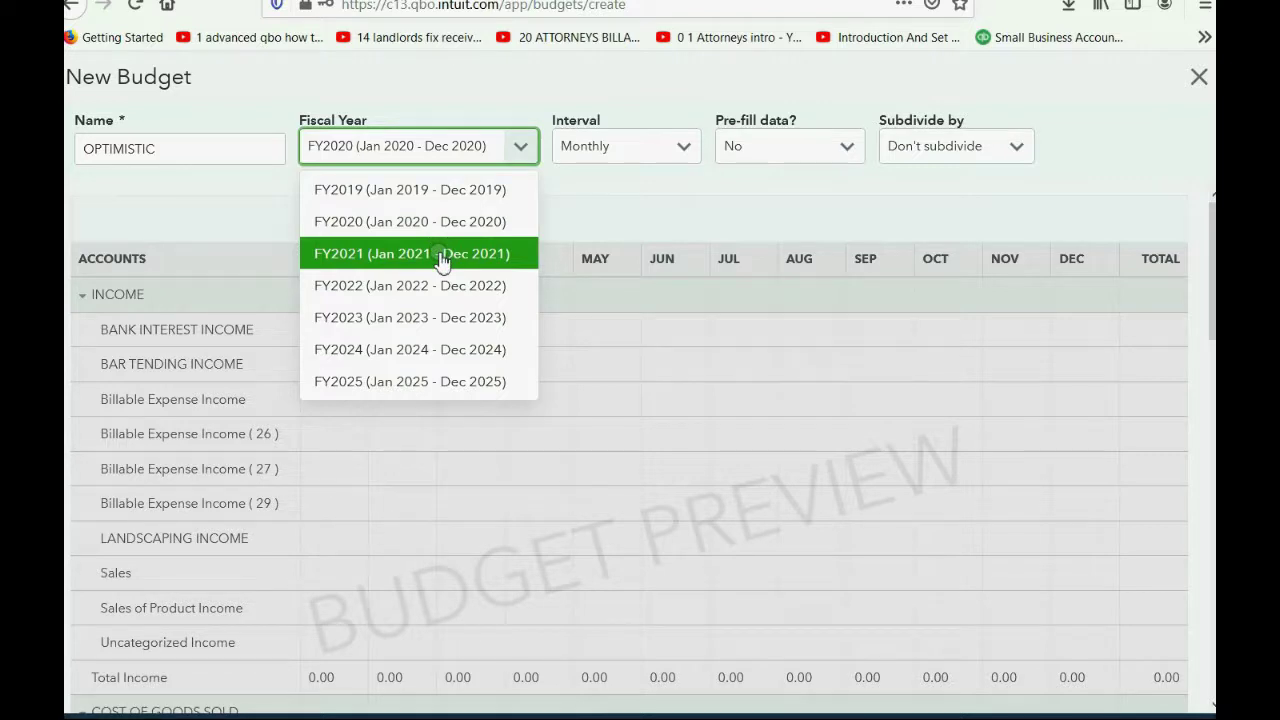
{"action": "left_click", "coordinate": [441, 254]}
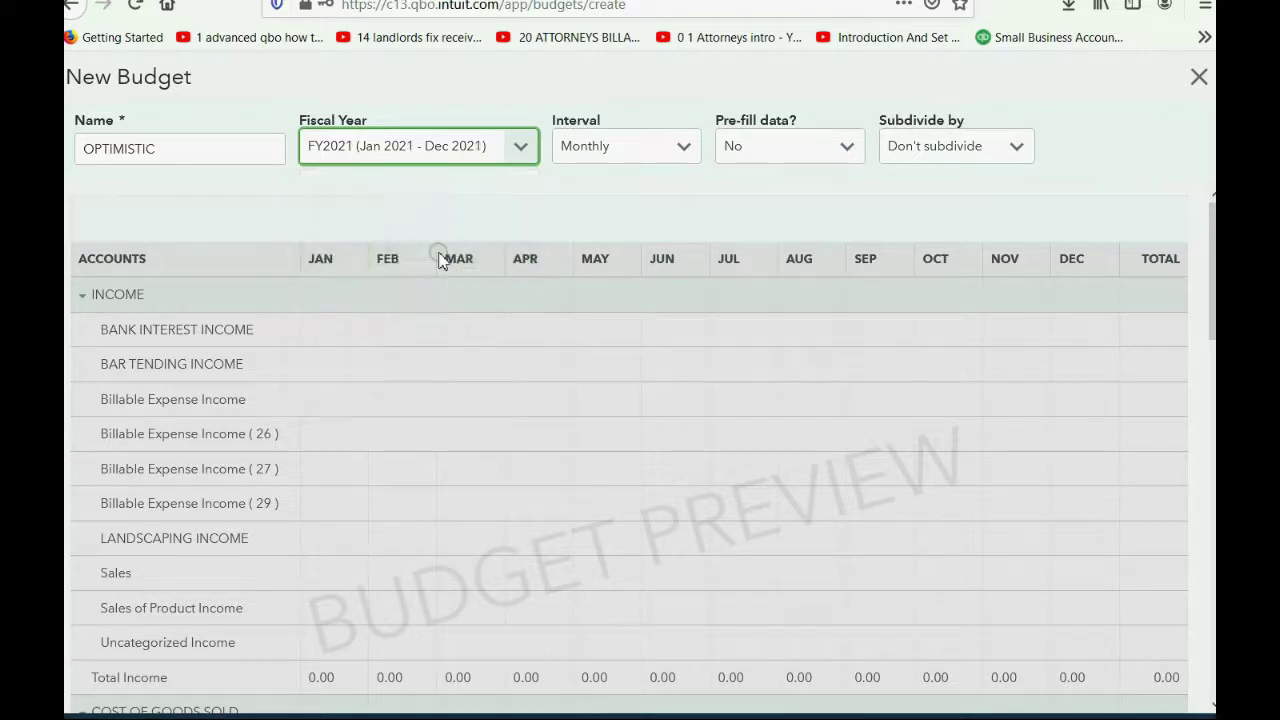
{"action": "left_click", "coordinate": [685, 148]}
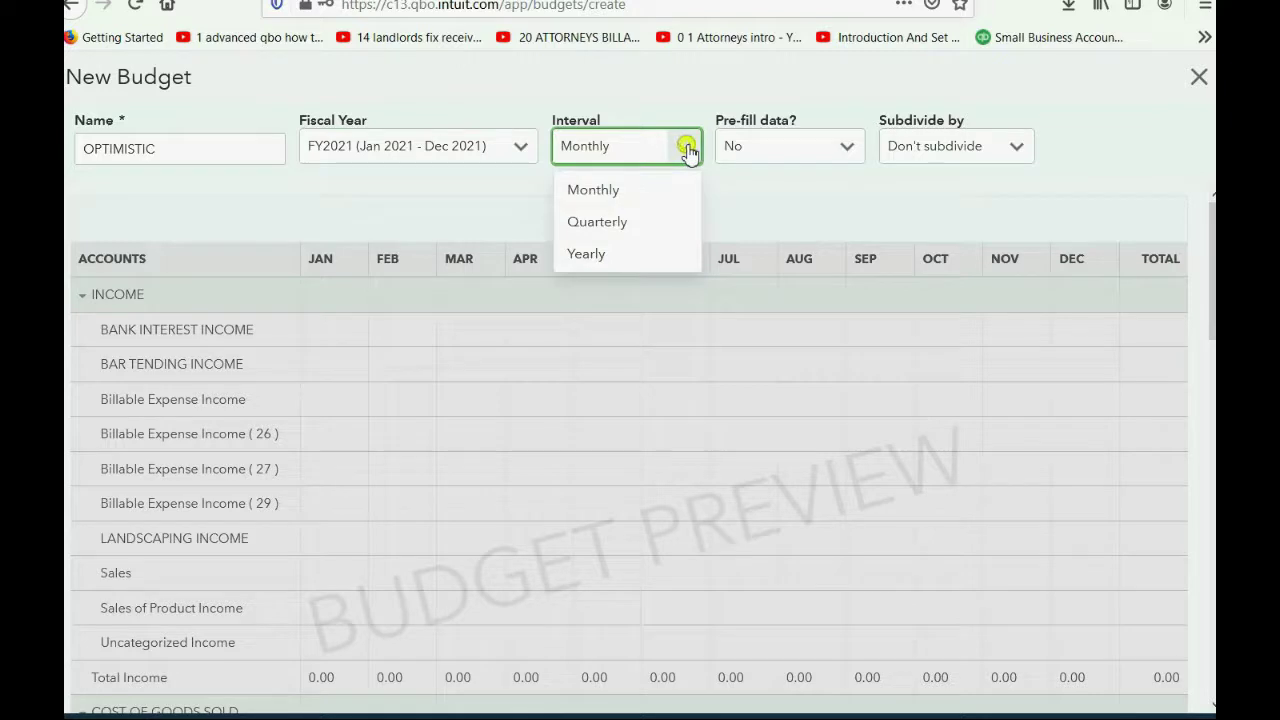
{"action": "left_click", "coordinate": [688, 152]}
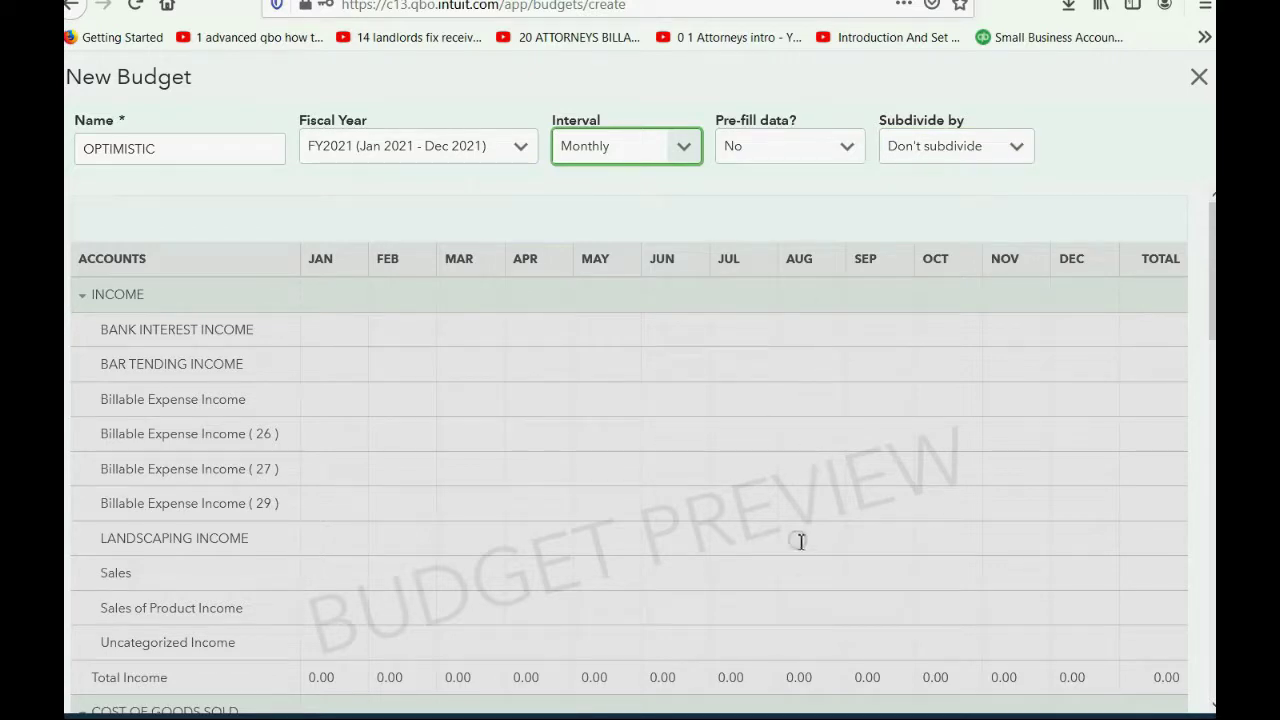
{"action": "left_click", "coordinate": [790, 716]}
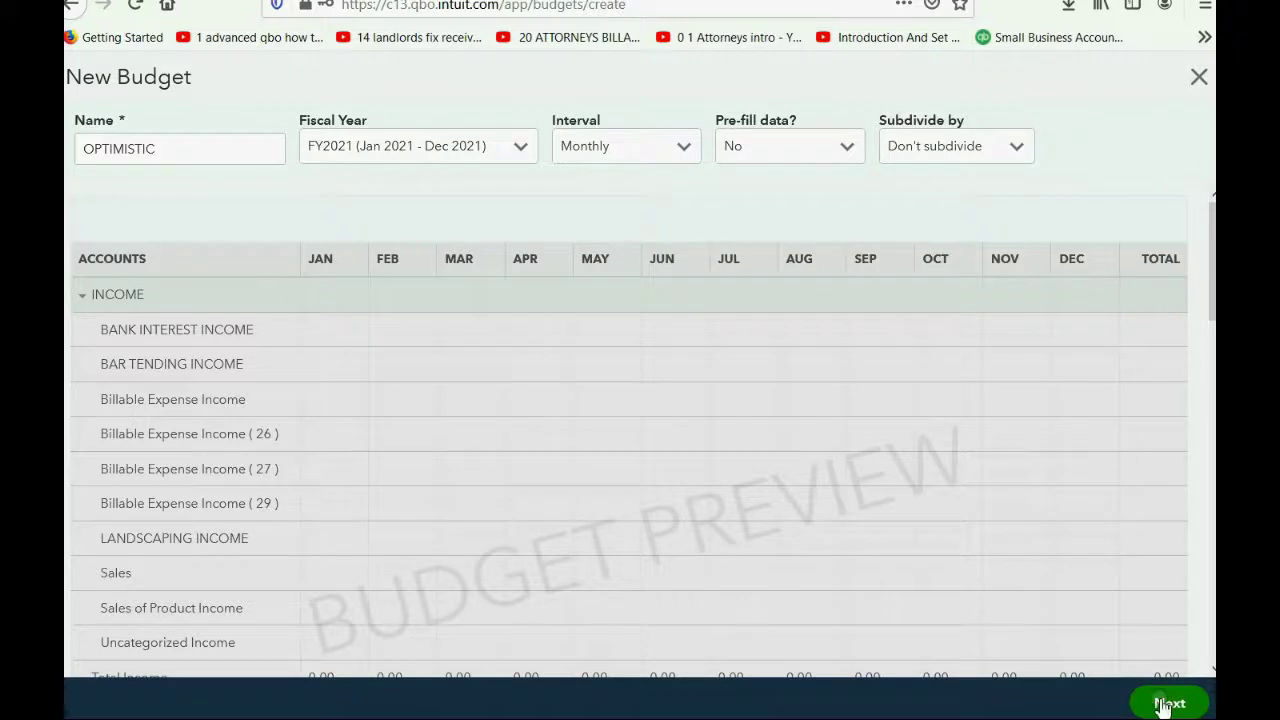
{"action": "left_click", "coordinate": [1168, 704]}
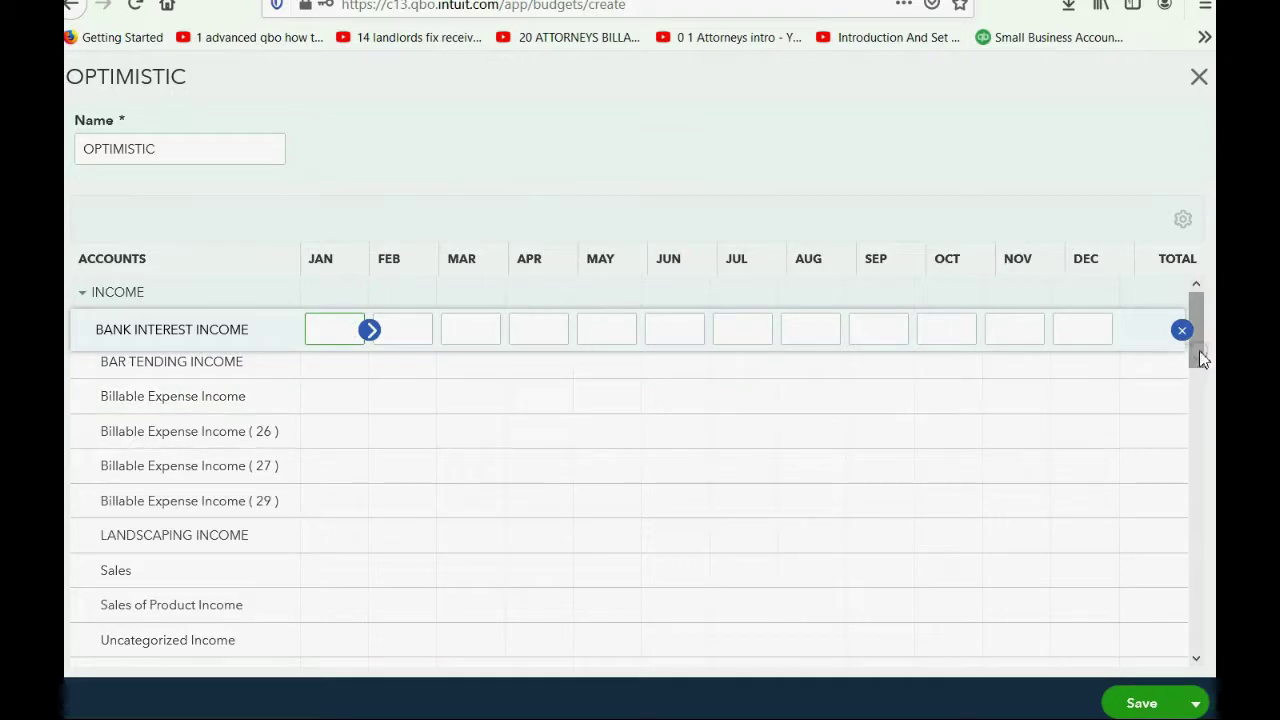
Examine the budget's account rows and the presentation slide with the planned optimistic income amounts.
{"action": "left_click_drag", "start_coordinate": [1198, 360], "coordinate": [1190, 300]}
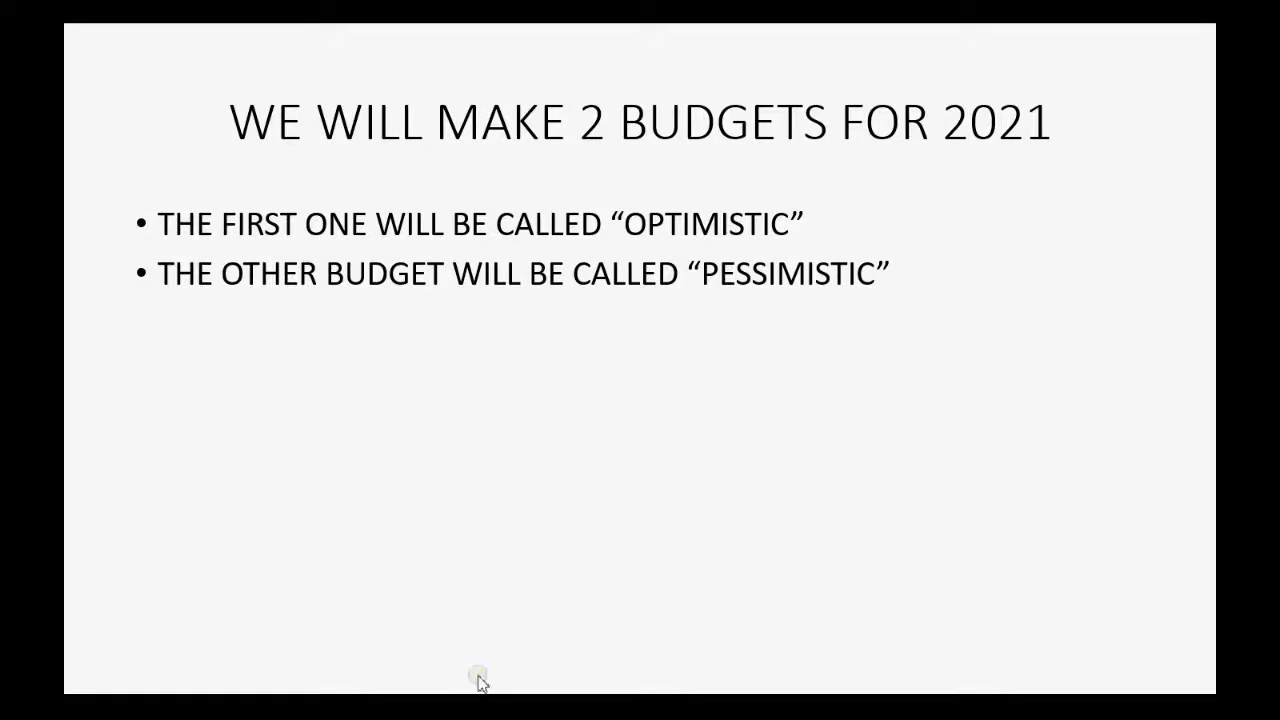
{"action": "left_click", "coordinate": [480, 677]}
{"action": "left_click", "coordinate": [950, 660]}
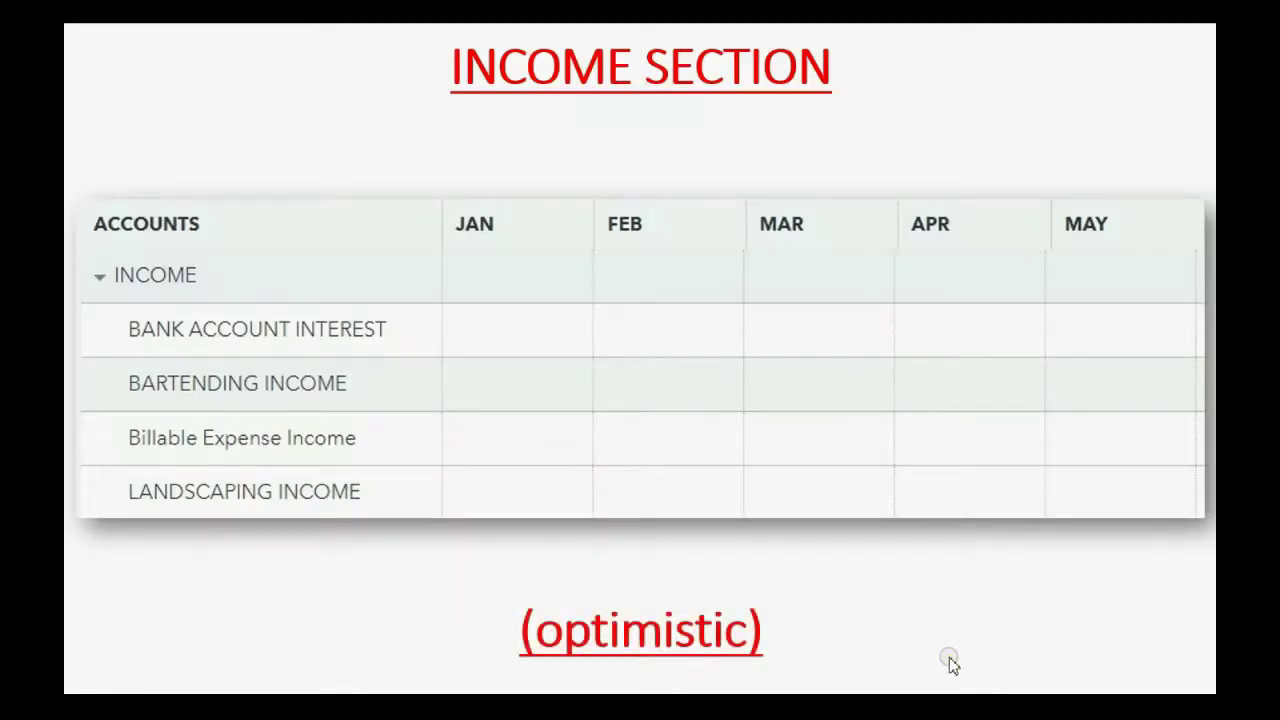
{"action": "left_click", "coordinate": [1132, 104]}
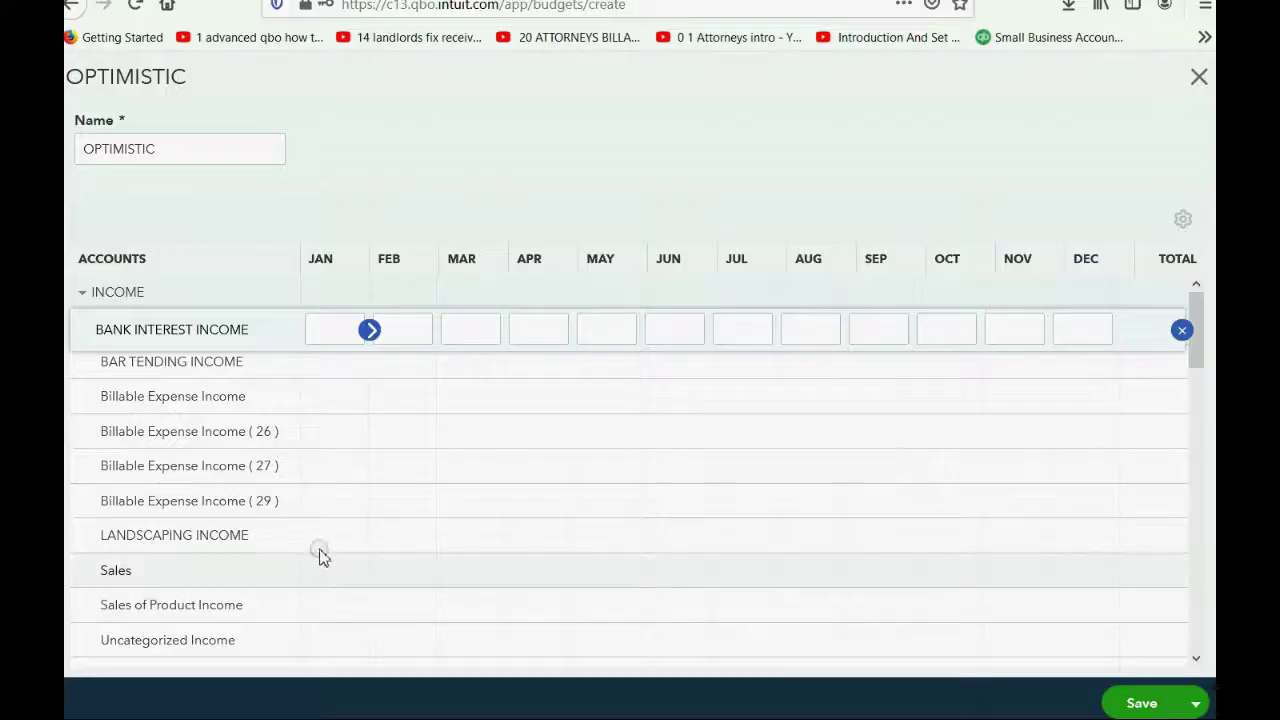
Enter 4,000 for February in LANDSCAPING INCOME, copy it across the remaining months, and clear the row.
{"action": "left_click", "coordinate": [408, 542]}
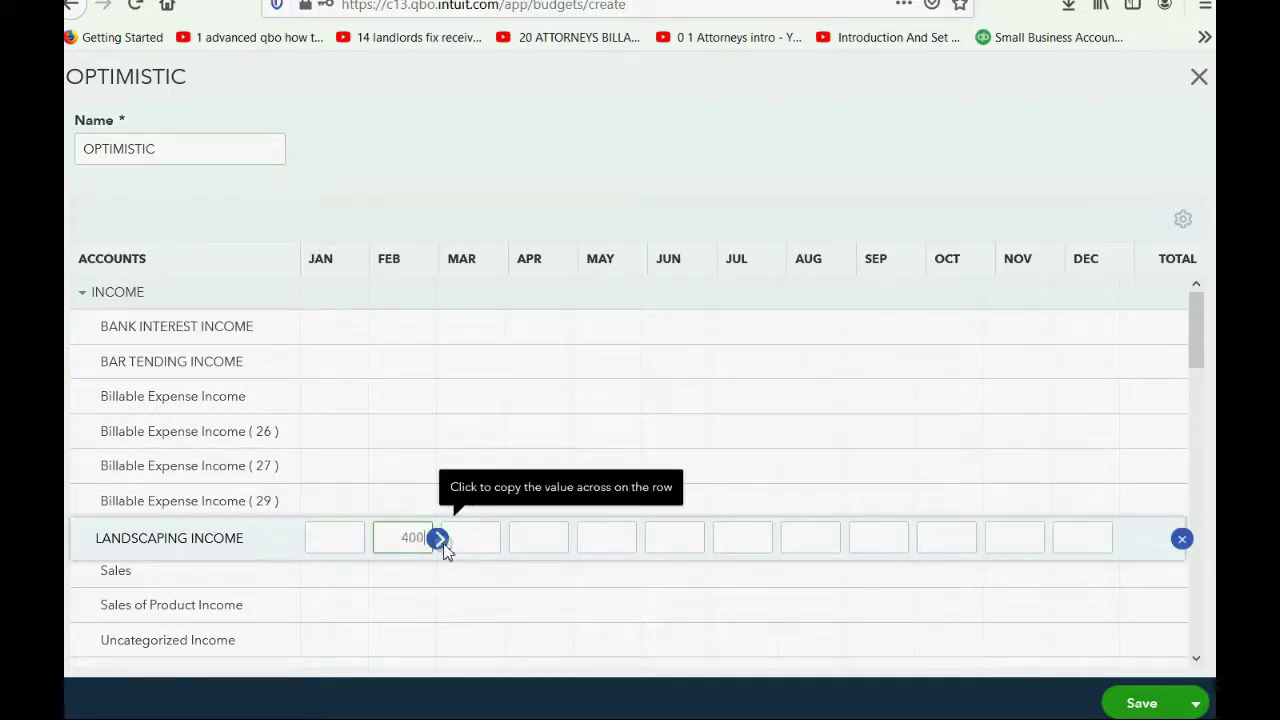
{"action": "left_click", "coordinate": [446, 551]}
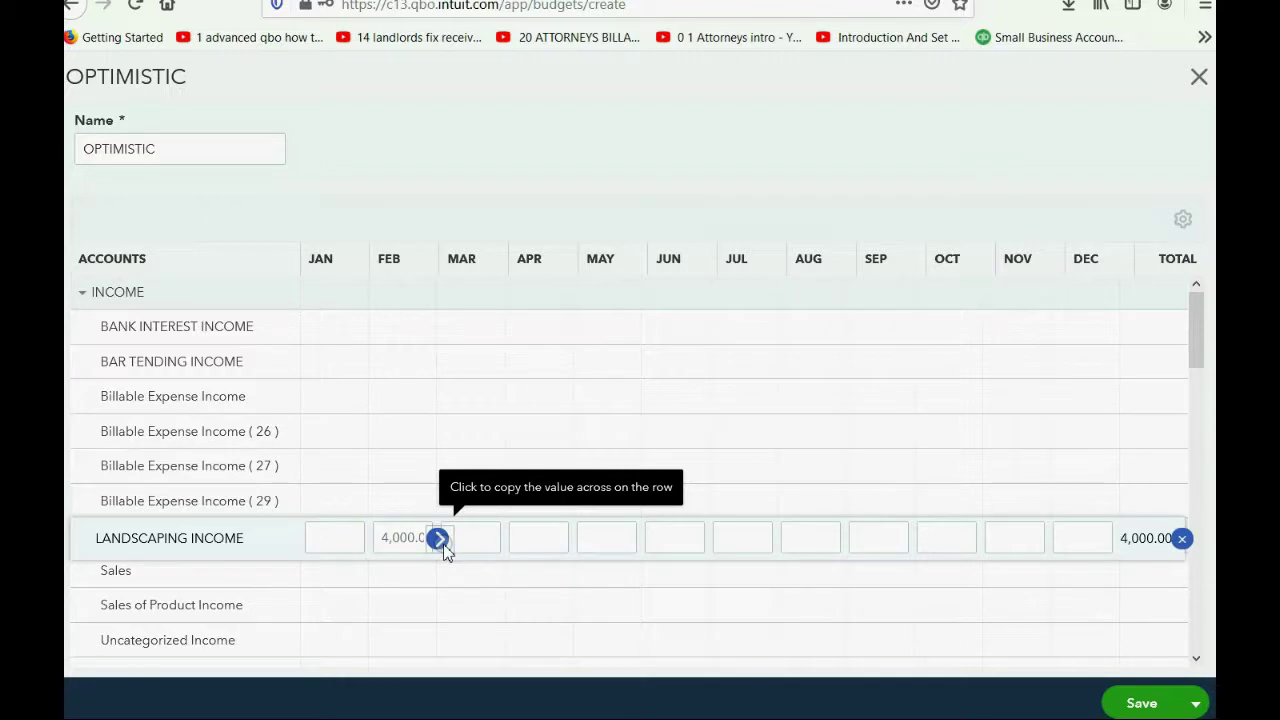
{"action": "left_click", "coordinate": [437, 566]}
{"action": "left_click", "coordinate": [437, 540]}
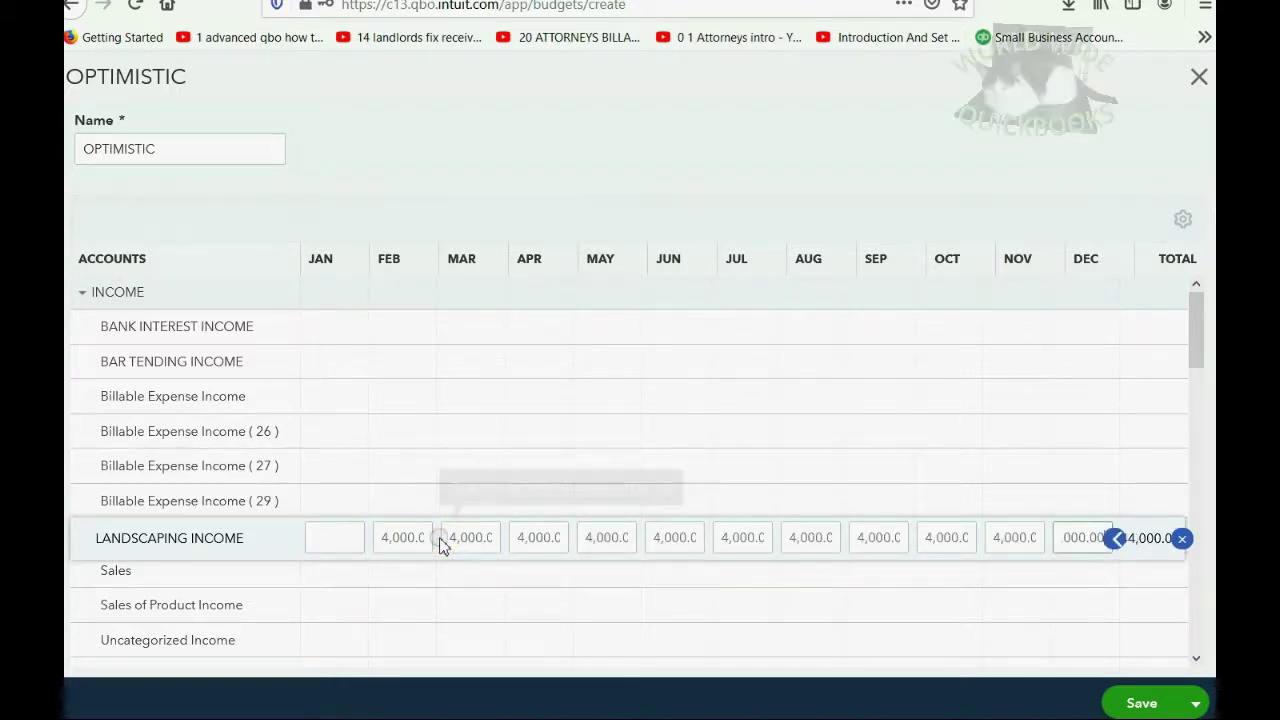
{"action": "left_click", "coordinate": [1183, 539]}
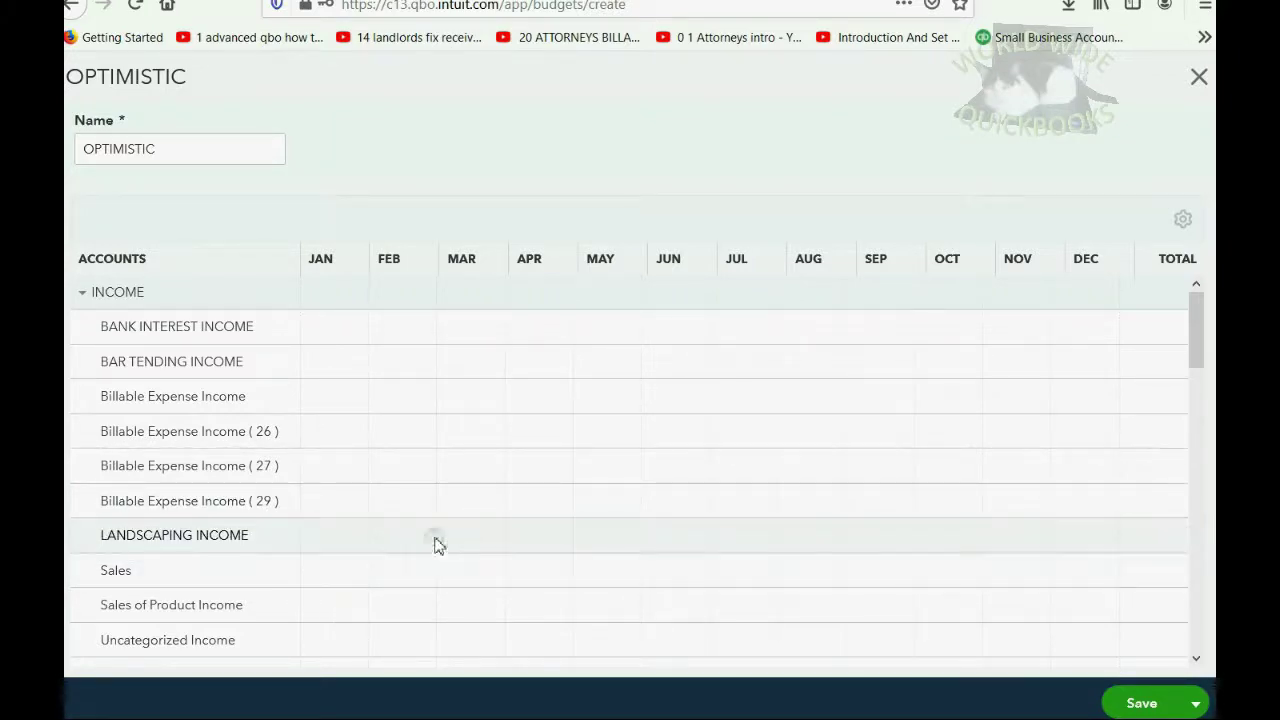
Enter 4,000 for February in the LANDSCAPING INCOME row.
{"action": "left_click", "coordinate": [395, 535]}
{"action": "type", "text": "4,0"}
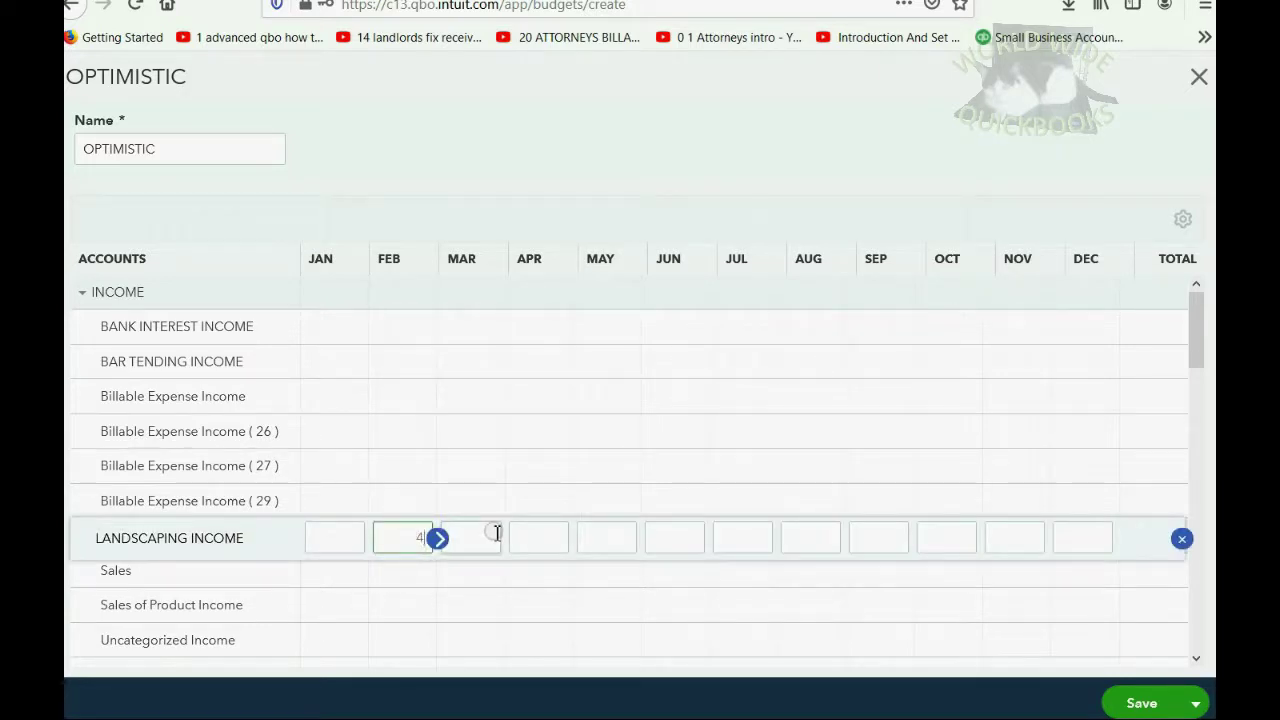
{"action": "type", "text": "00"}
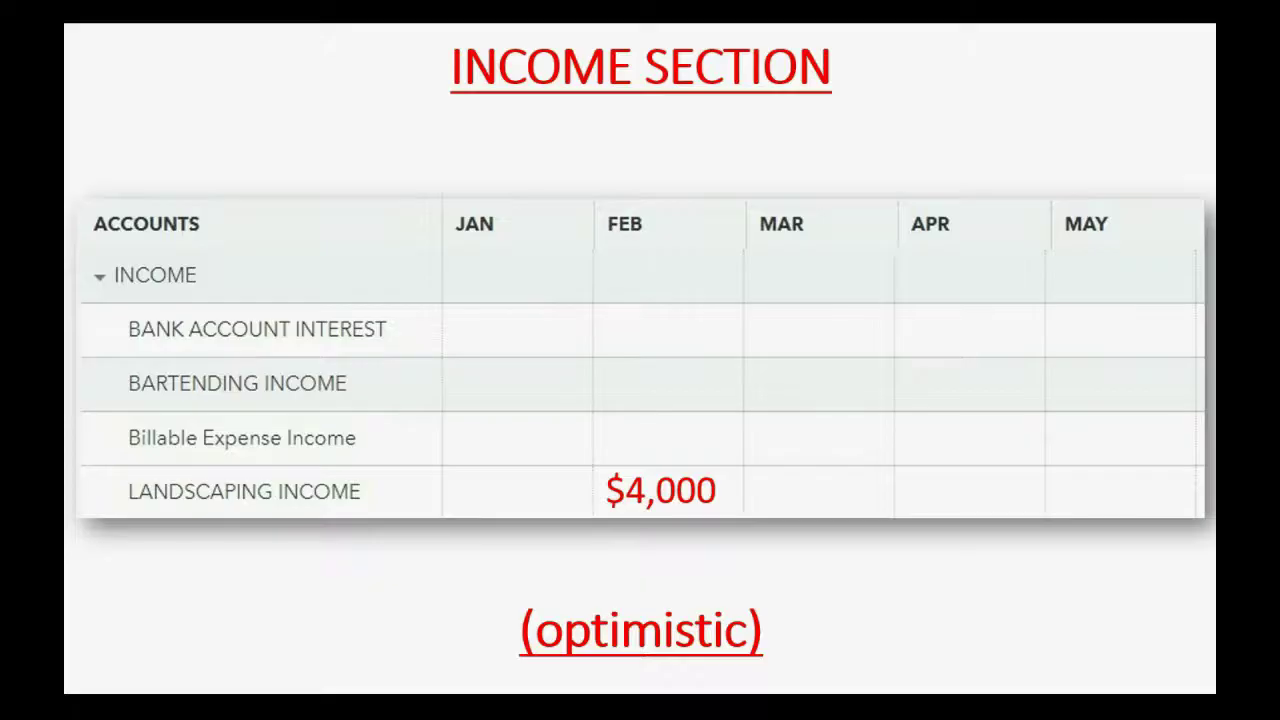
Check the planned income slide and enter 2,000 for January in the BAR TENDING INCOME row.
{"action": "left_click", "coordinate": [452, 652]}
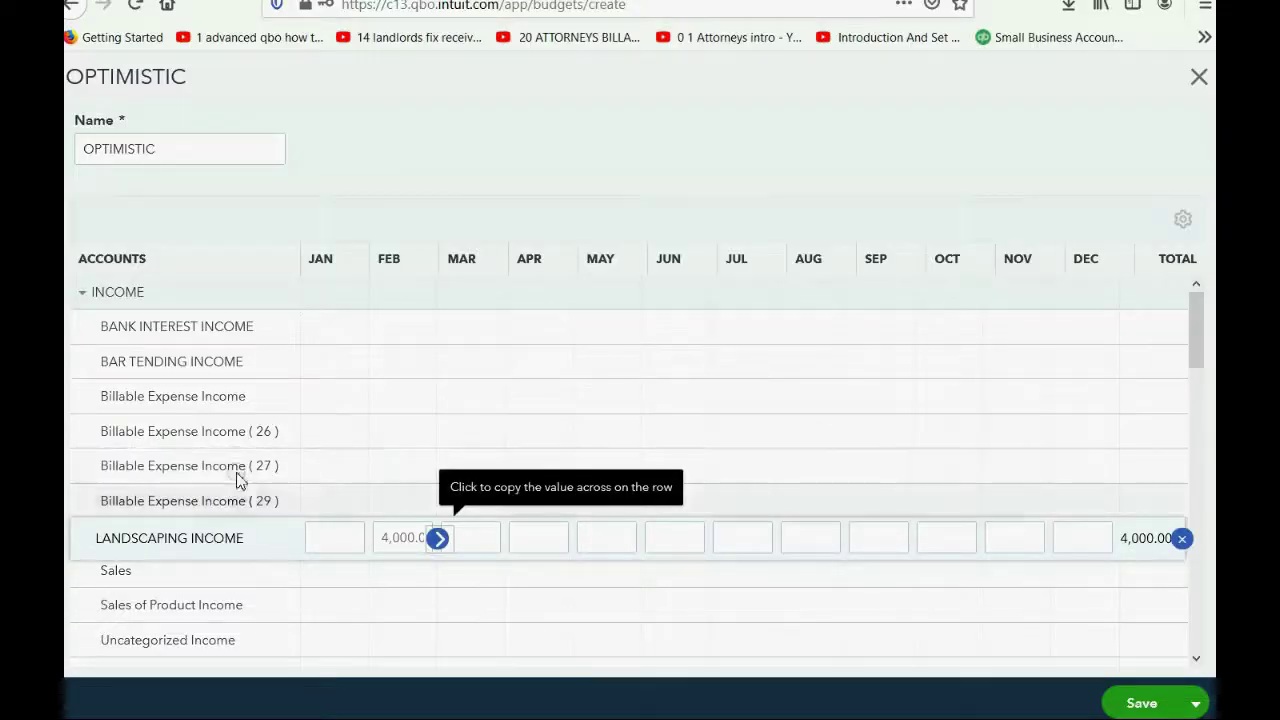
{"action": "left_click", "coordinate": [311, 361]}
{"action": "left_click", "coordinate": [451, 390]}
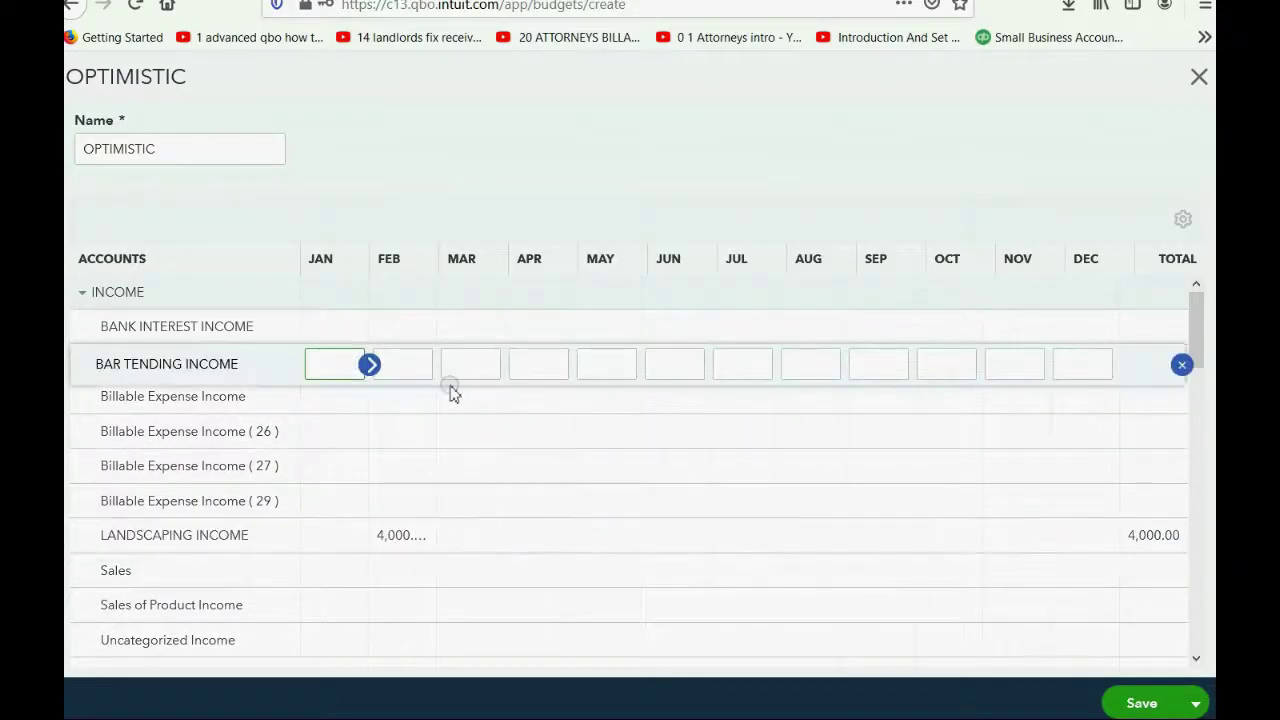
{"action": "type", "text": "2,000"}
{"action": "key", "text": "Tab"}
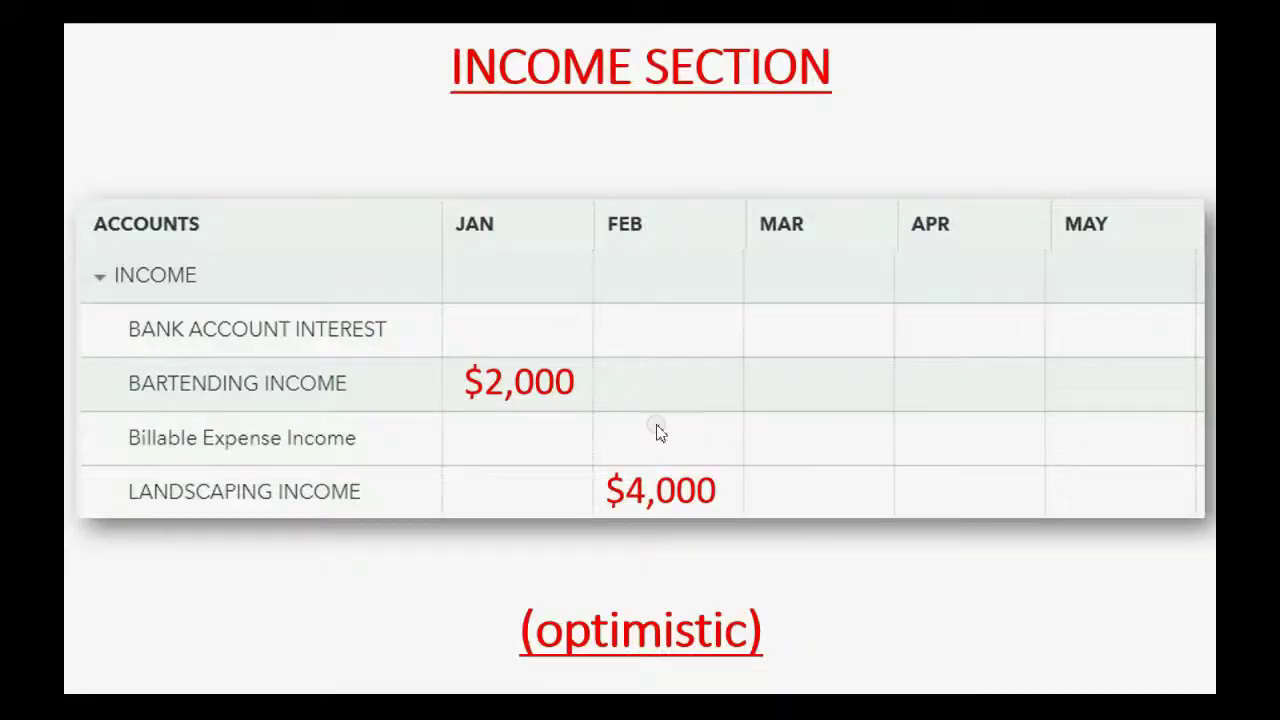
Enter the April income amounts: 3,500 for BAR TENDING INCOME and 1,000 for LANDSCAPING INCOME.
{"action": "left_click", "coordinate": [740, 418]}
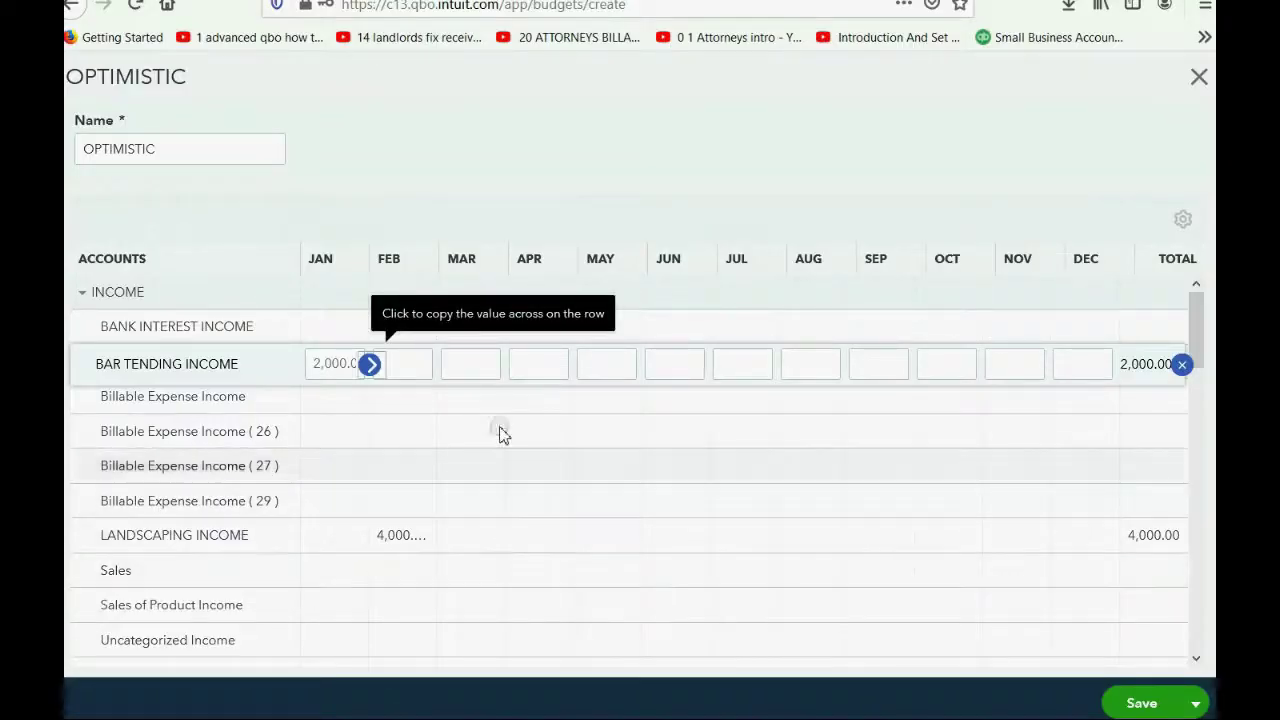
{"action": "left_click", "coordinate": [538, 303]}
{"action": "left_click", "coordinate": [542, 364]}
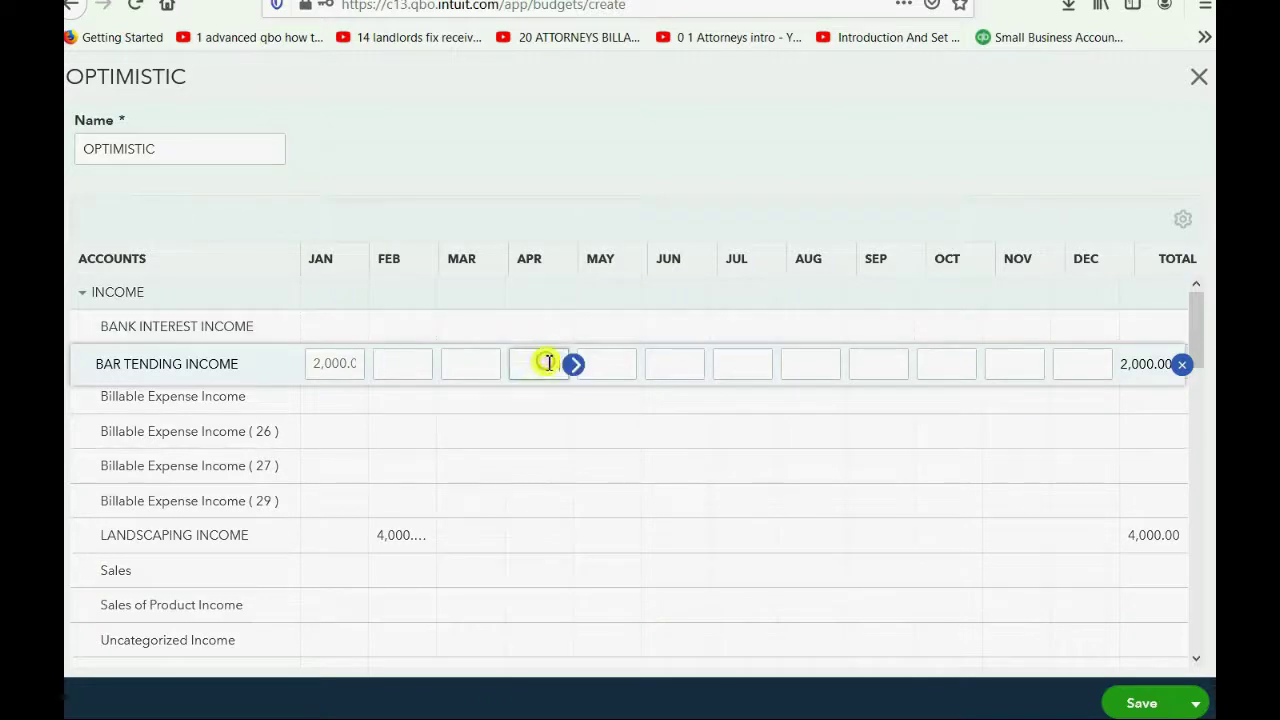
{"action": "type", "text": "3500"}
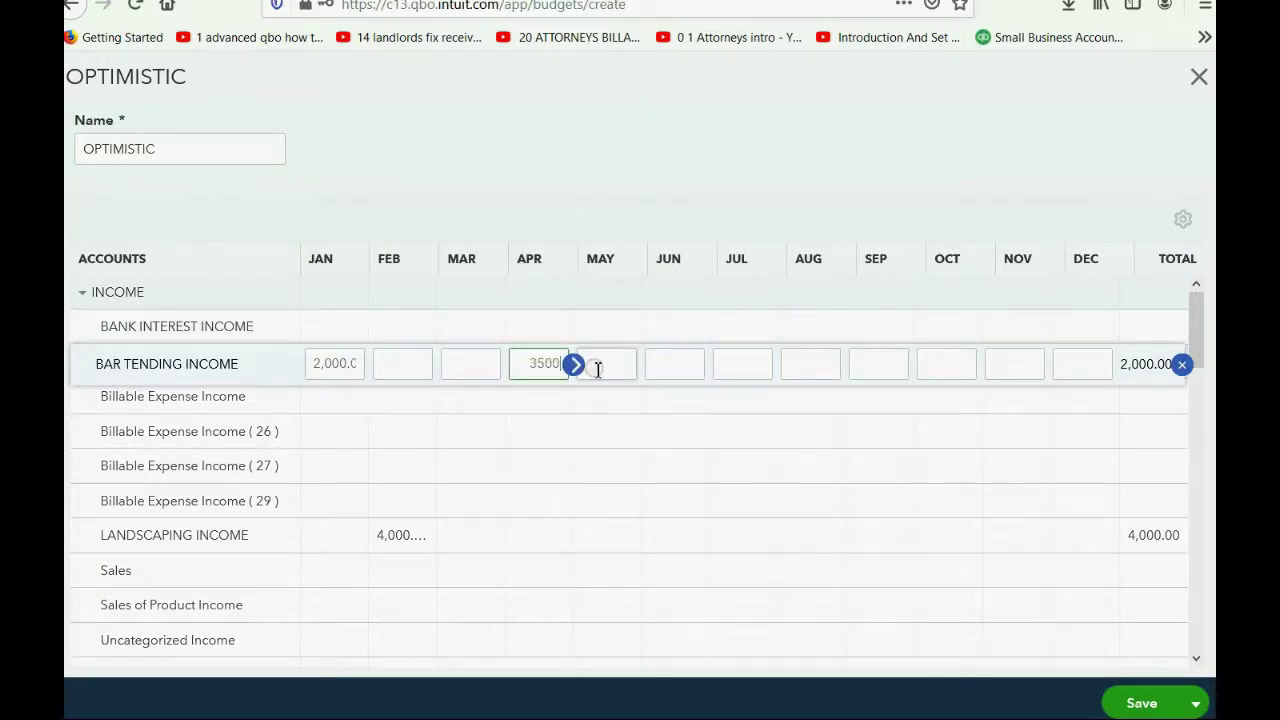
{"action": "key", "text": "Return"}
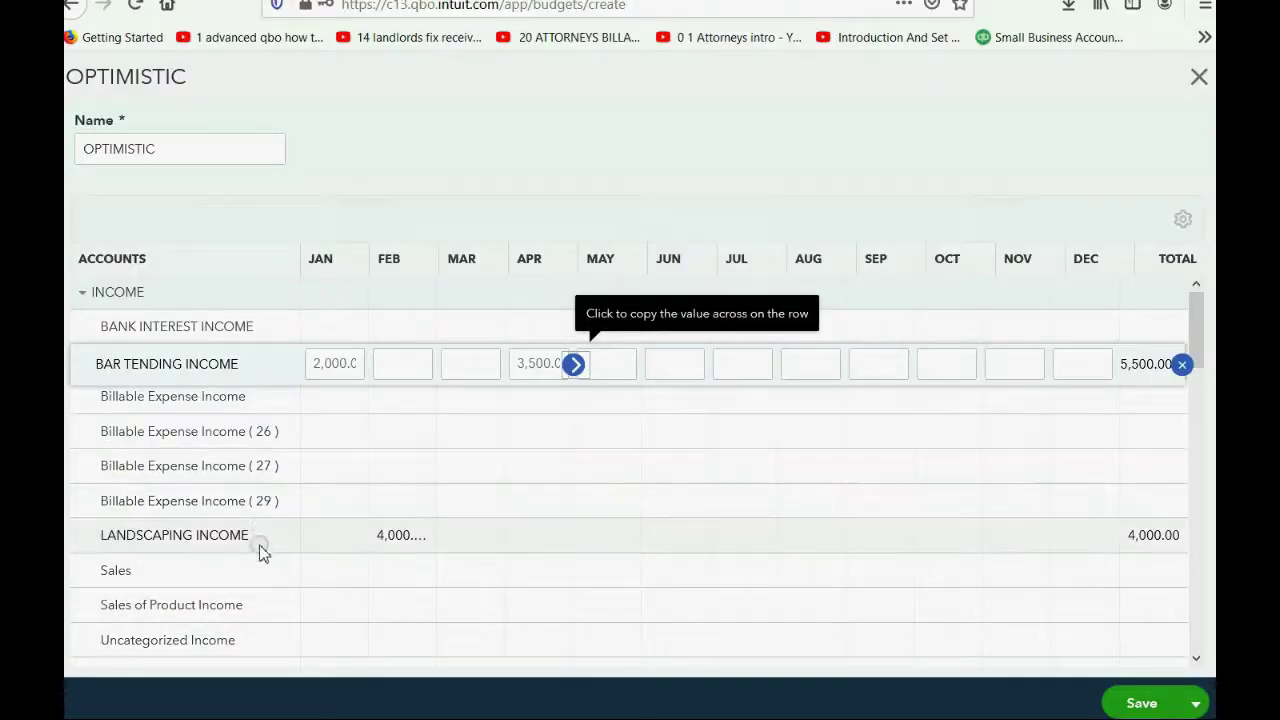
{"action": "left_click", "coordinate": [557, 537]}
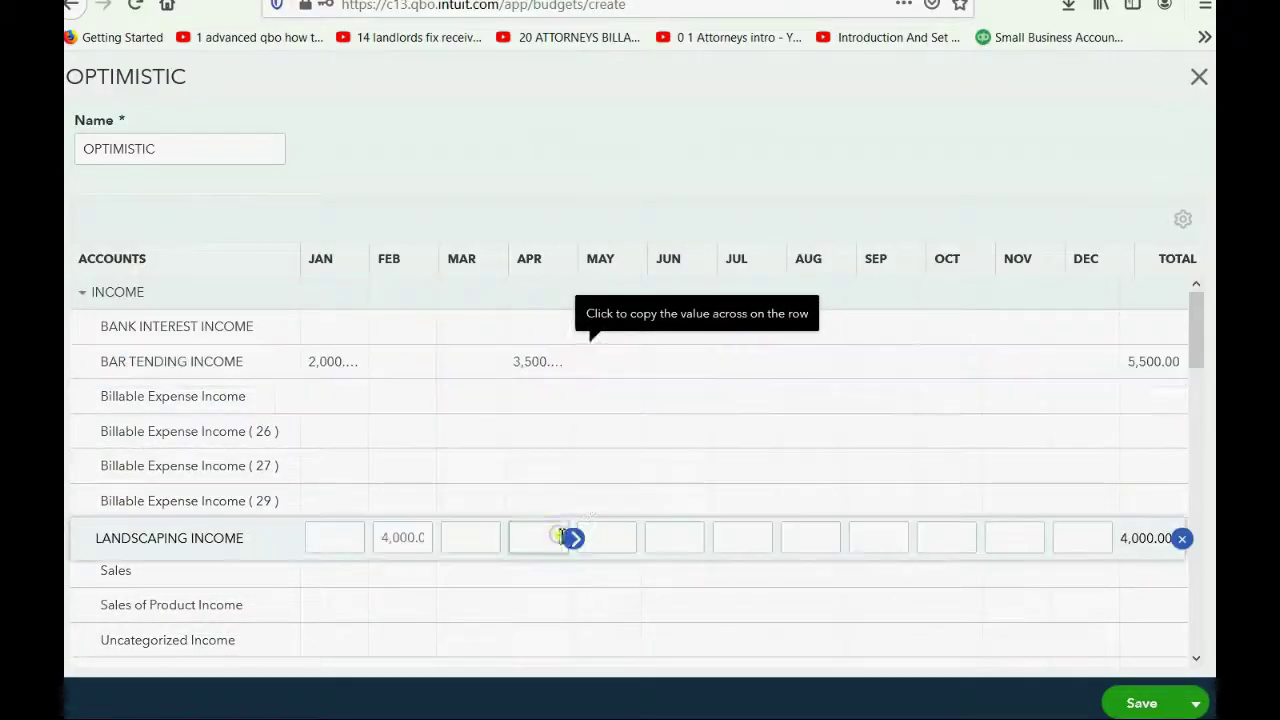
{"action": "type", "text": "1000"}
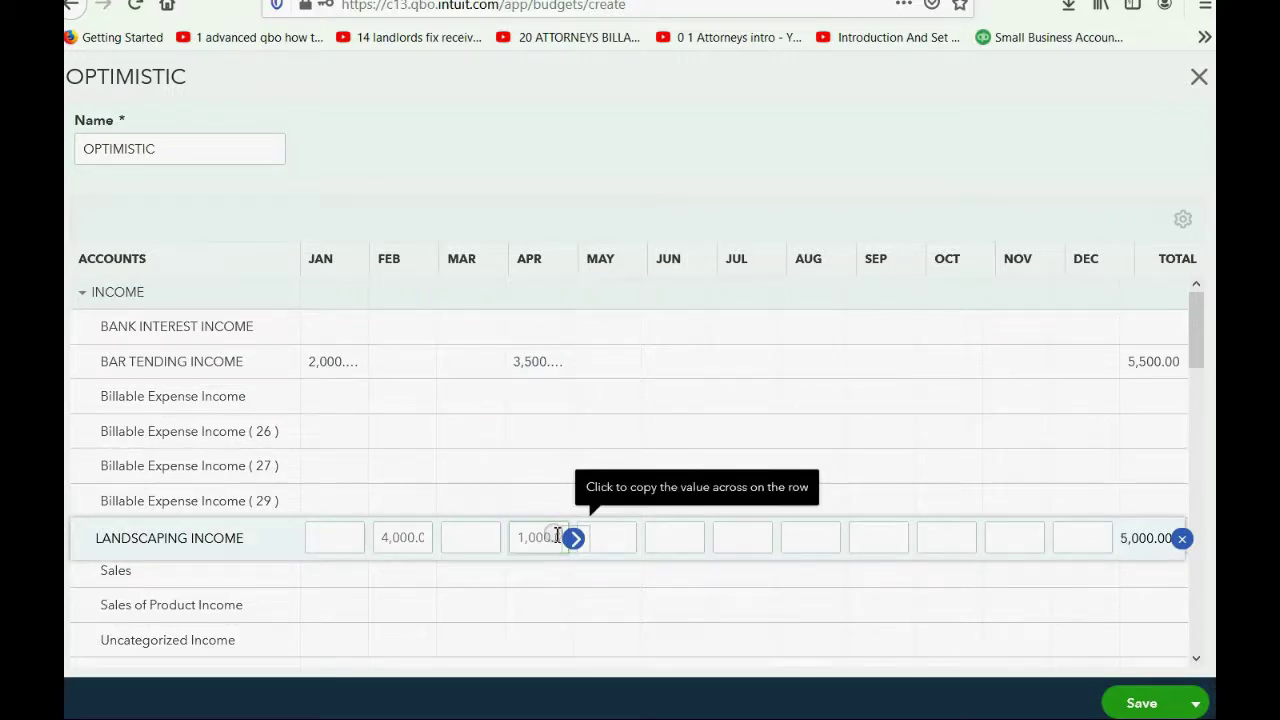
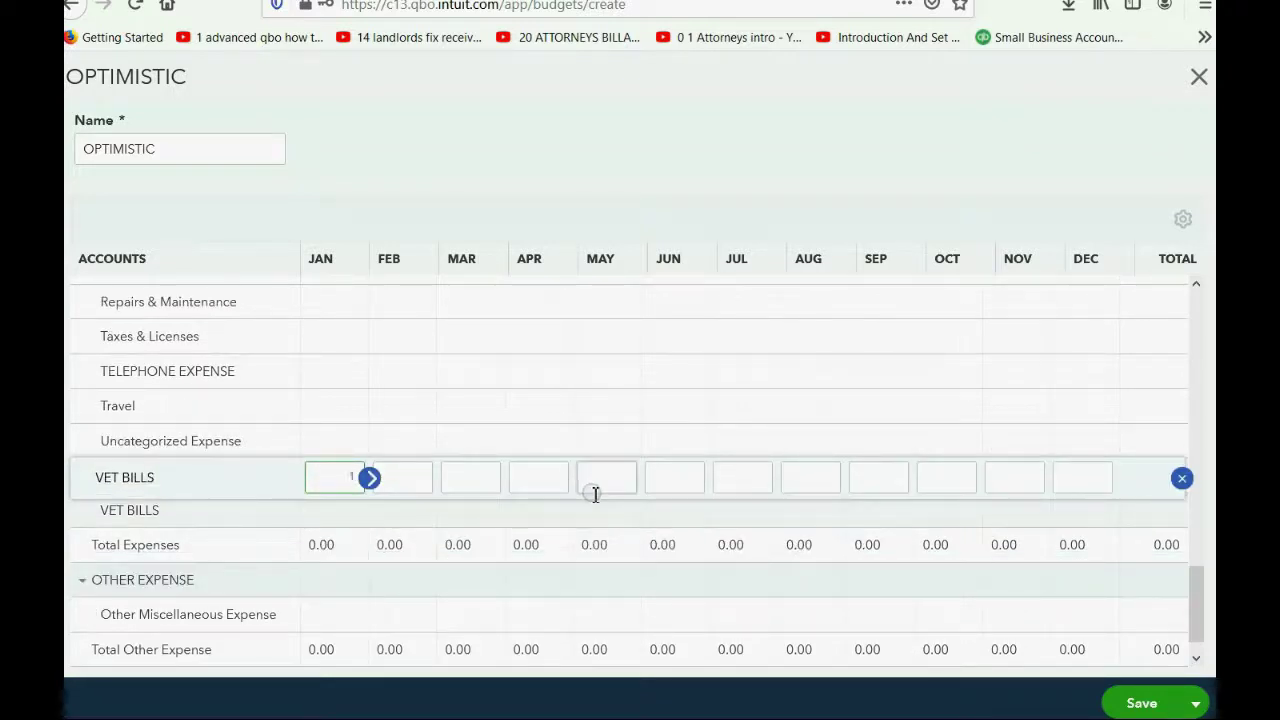
Enter the VET BILLS amounts, 100 for January and 125 for February, checking them against the planned expense slide.
{"action": "type", "text": "100"}
{"action": "key", "text": "Tab"}
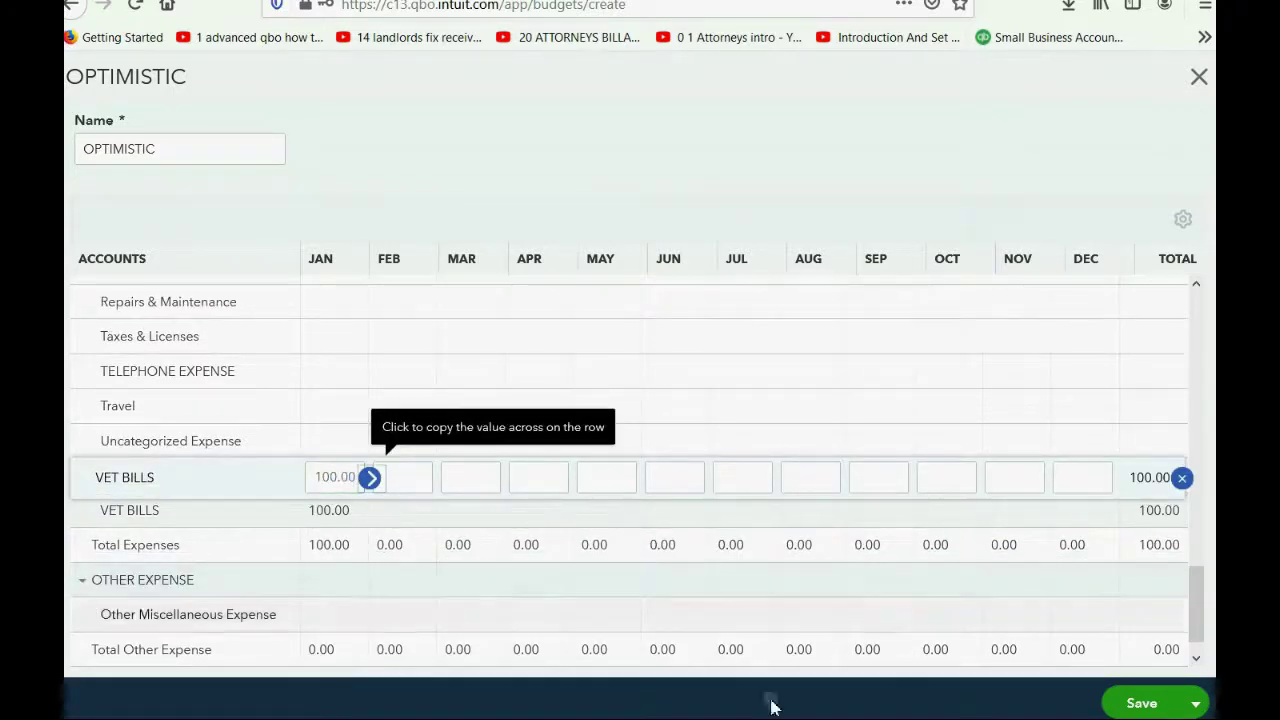
{"action": "left_click", "coordinate": [450, 715]}
{"action": "left_click", "coordinate": [686, 560]}
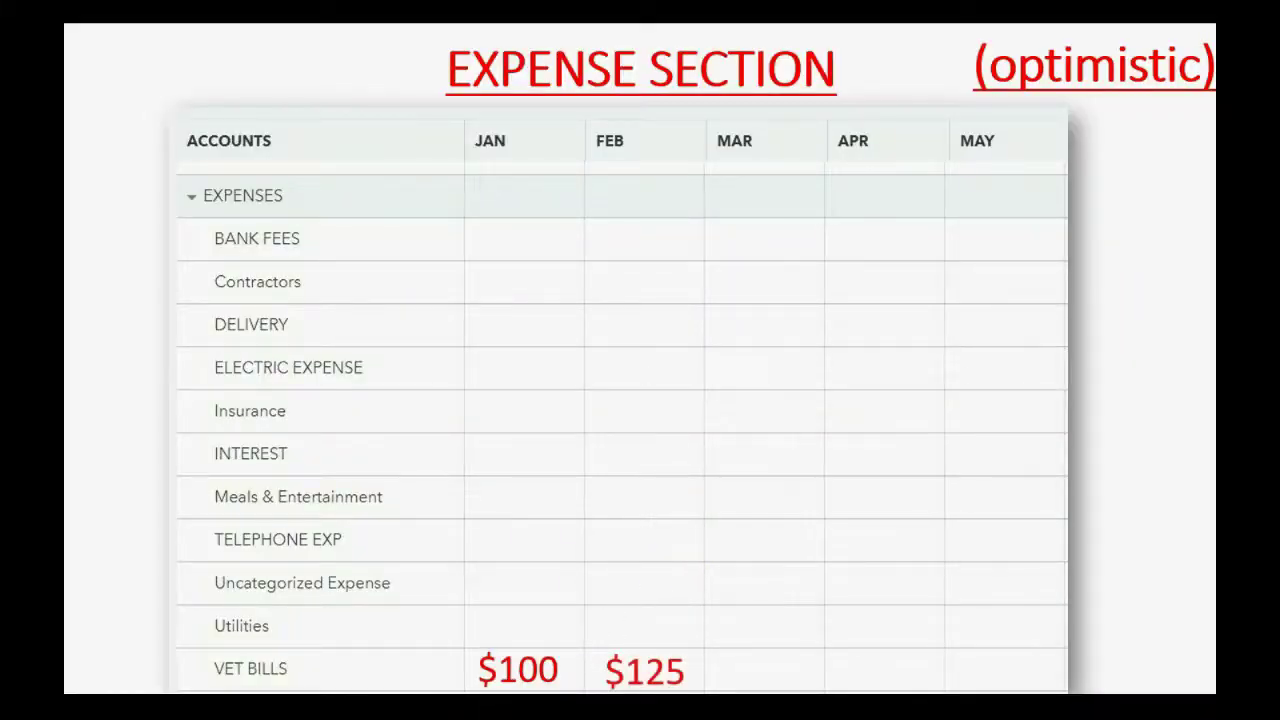
{"action": "key", "text": "alt+Tab"}
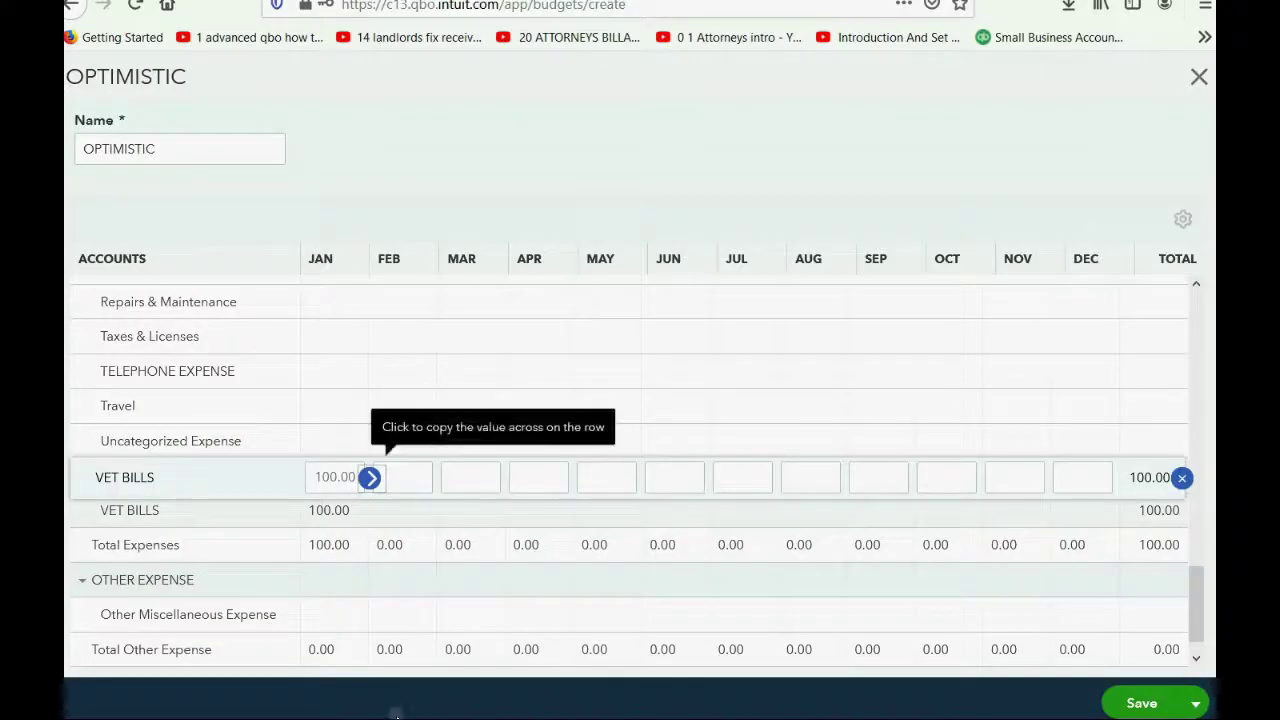
{"action": "left_click", "coordinate": [405, 478]}
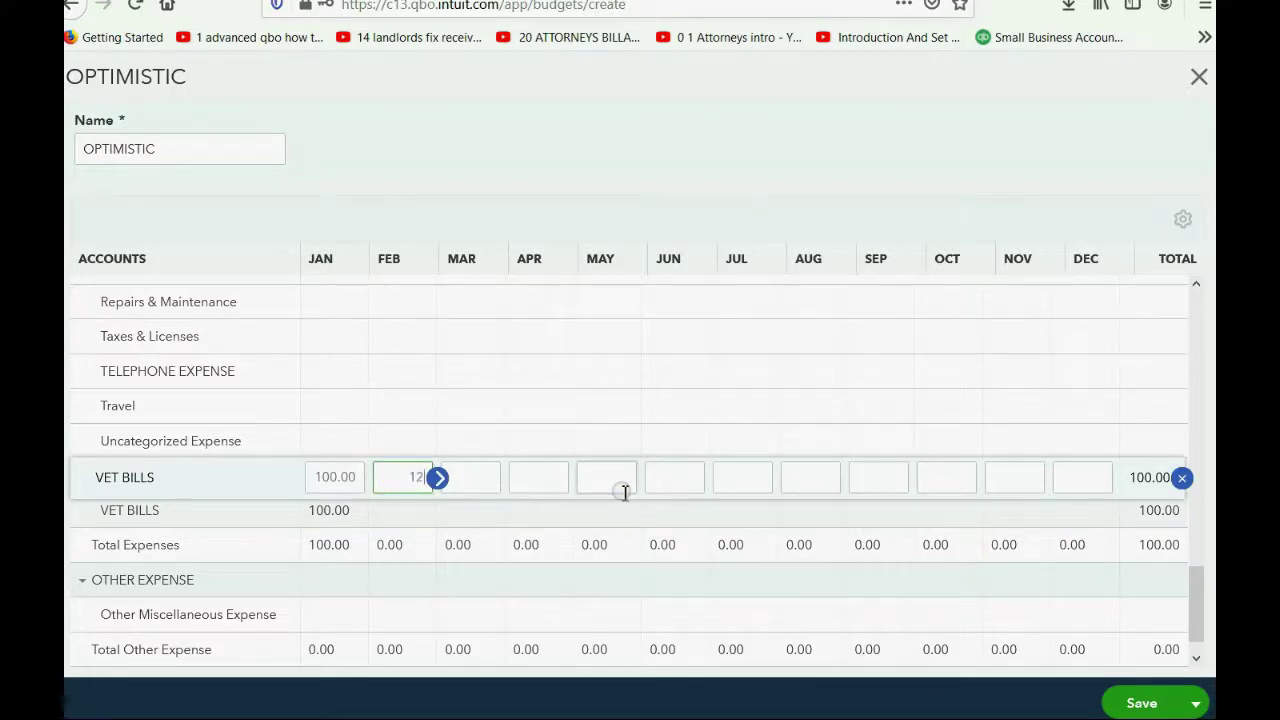
{"action": "key", "text": "Tab"}
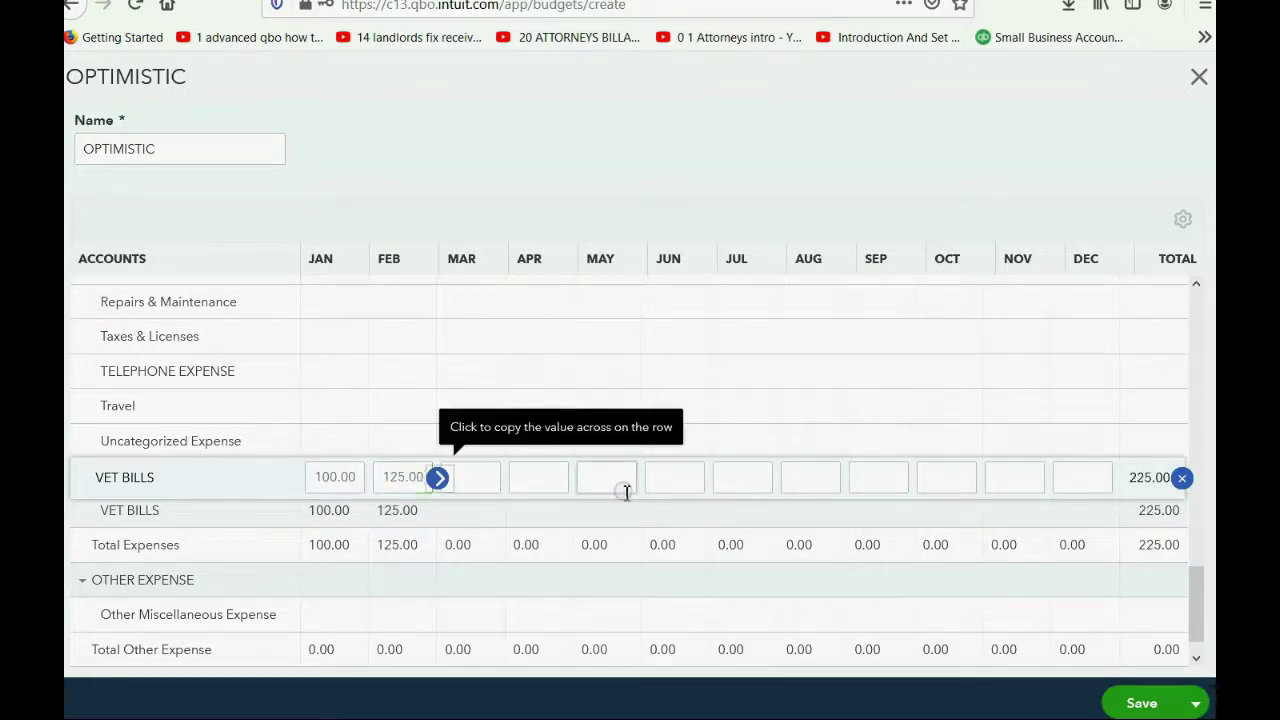
Check the planned expense slide and enter 300 for February in the TELEPHONE EXPENSE row.
{"action": "key", "text": "alt+Tab"}
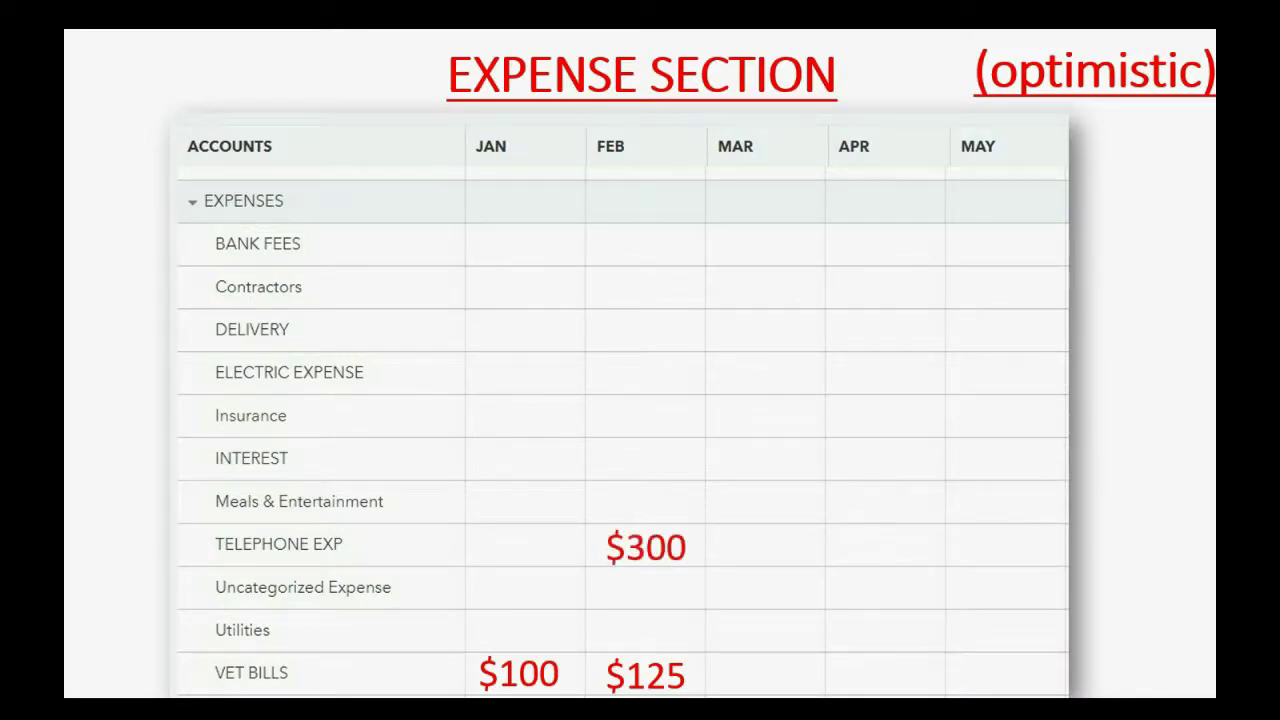
{"action": "key", "text": "alt+Tab"}
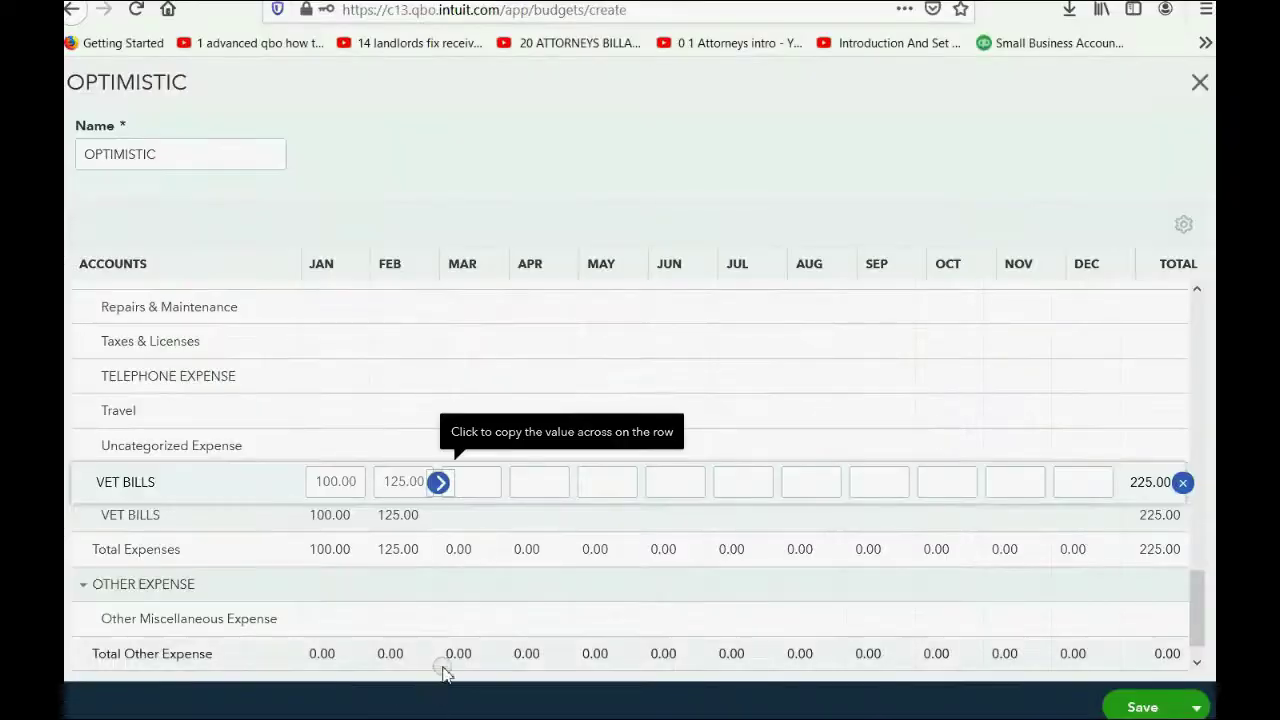
{"action": "scroll", "coordinate": [357, 563], "scroll_direction": "down", "scroll_amount": 1}
{"action": "scroll", "coordinate": [357, 563], "scroll_direction": "up", "scroll_amount": 5}
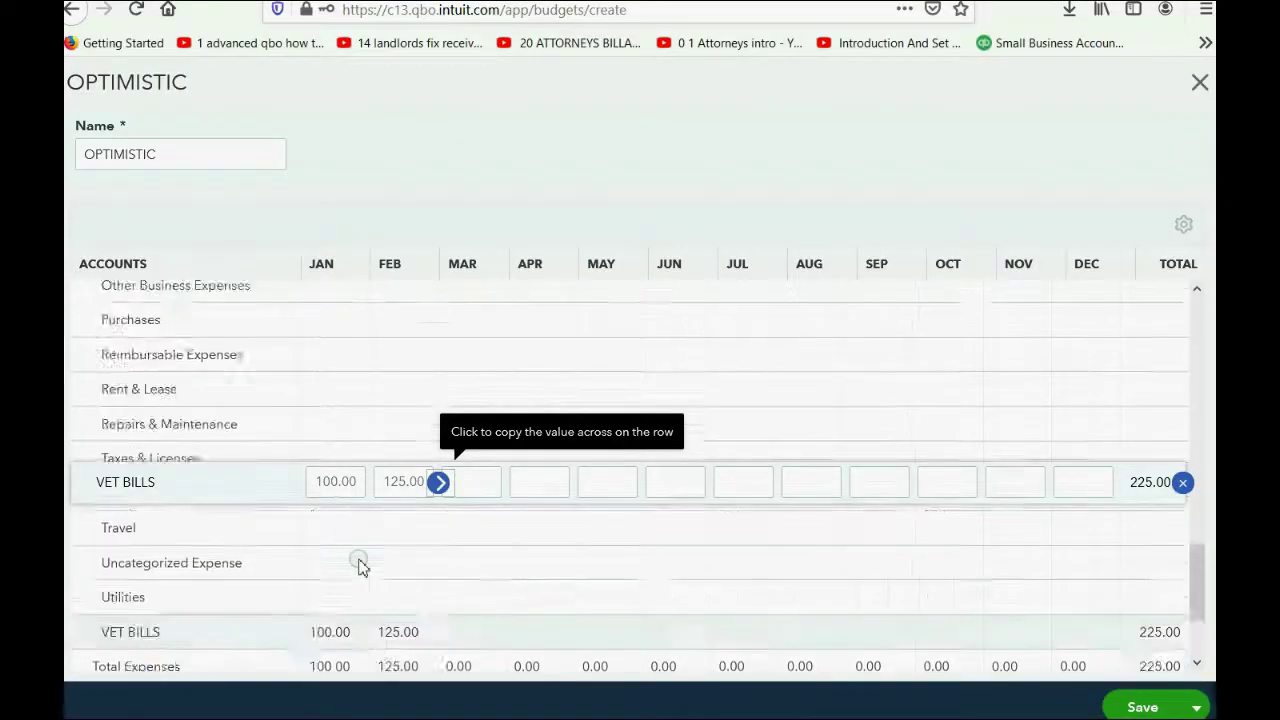
{"action": "scroll", "coordinate": [360, 565], "scroll_direction": "down", "scroll_amount": 3}
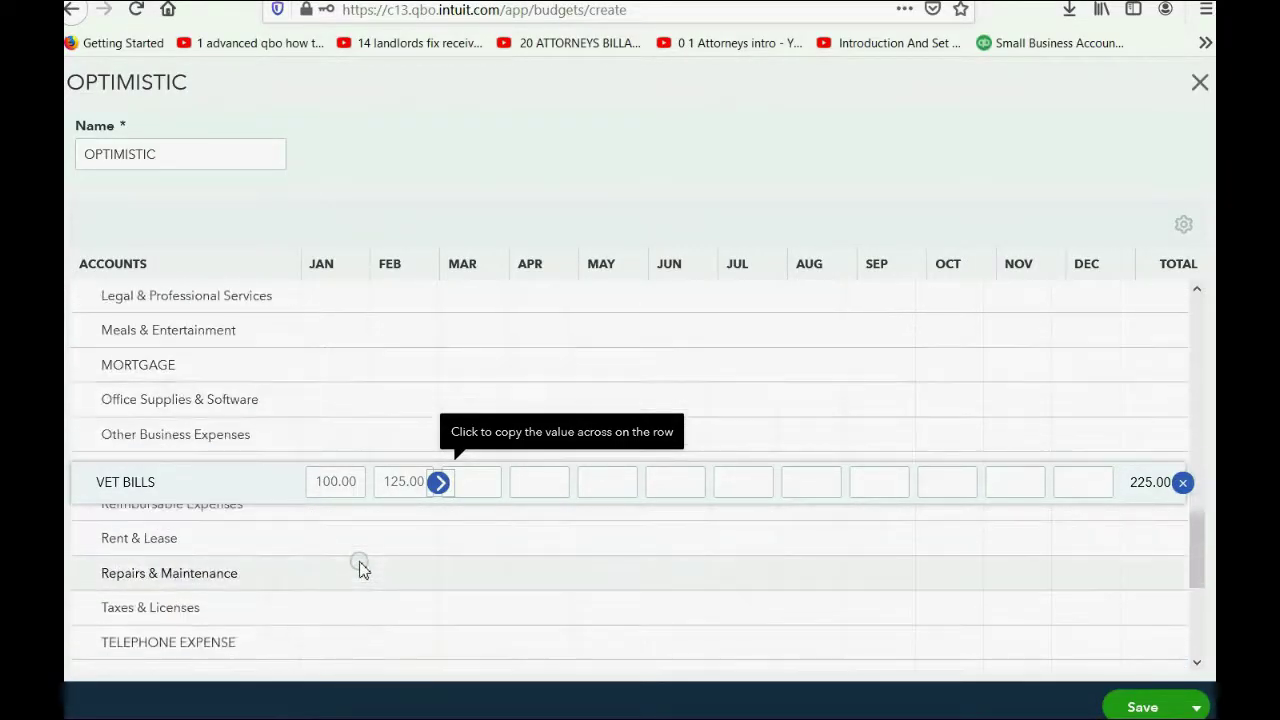
{"action": "left_click", "coordinate": [415, 645]}
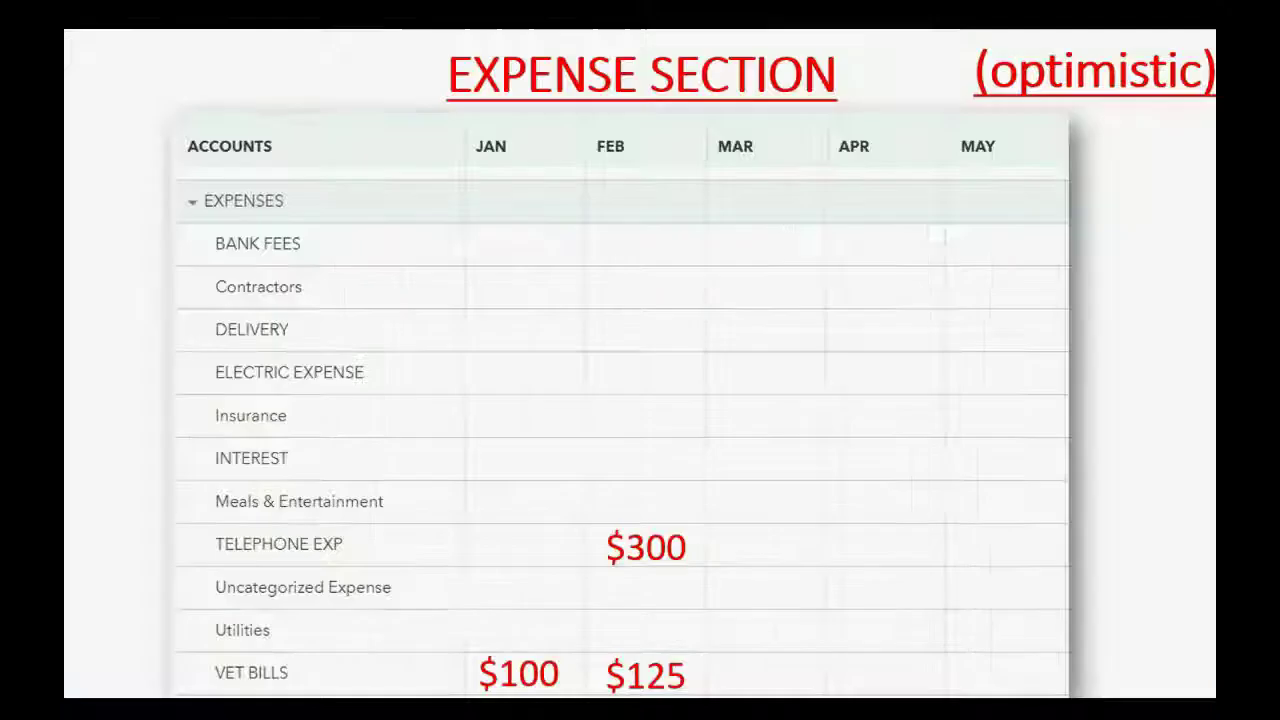
{"action": "left_click", "coordinate": [468, 562]}
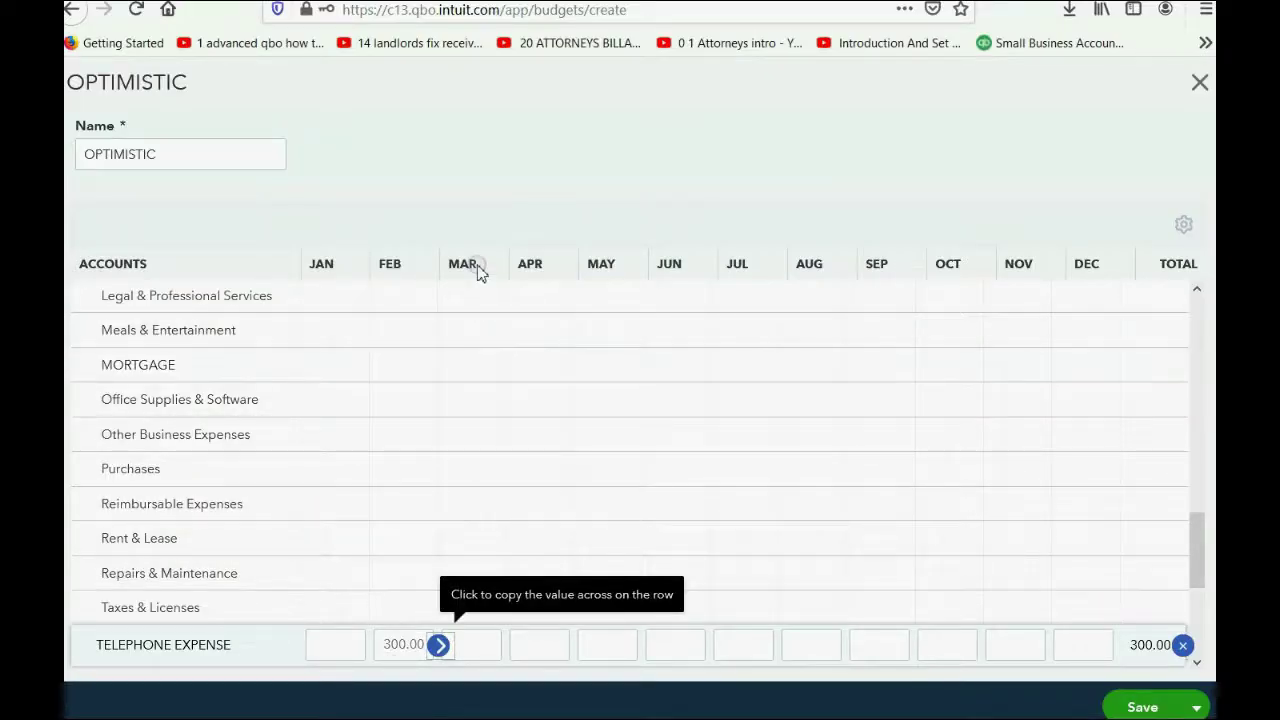
Enter 600 for March in the DELIVERY EXPENSE row.
{"action": "scroll", "coordinate": [478, 400], "scroll_direction": "down", "scroll_amount": 5}
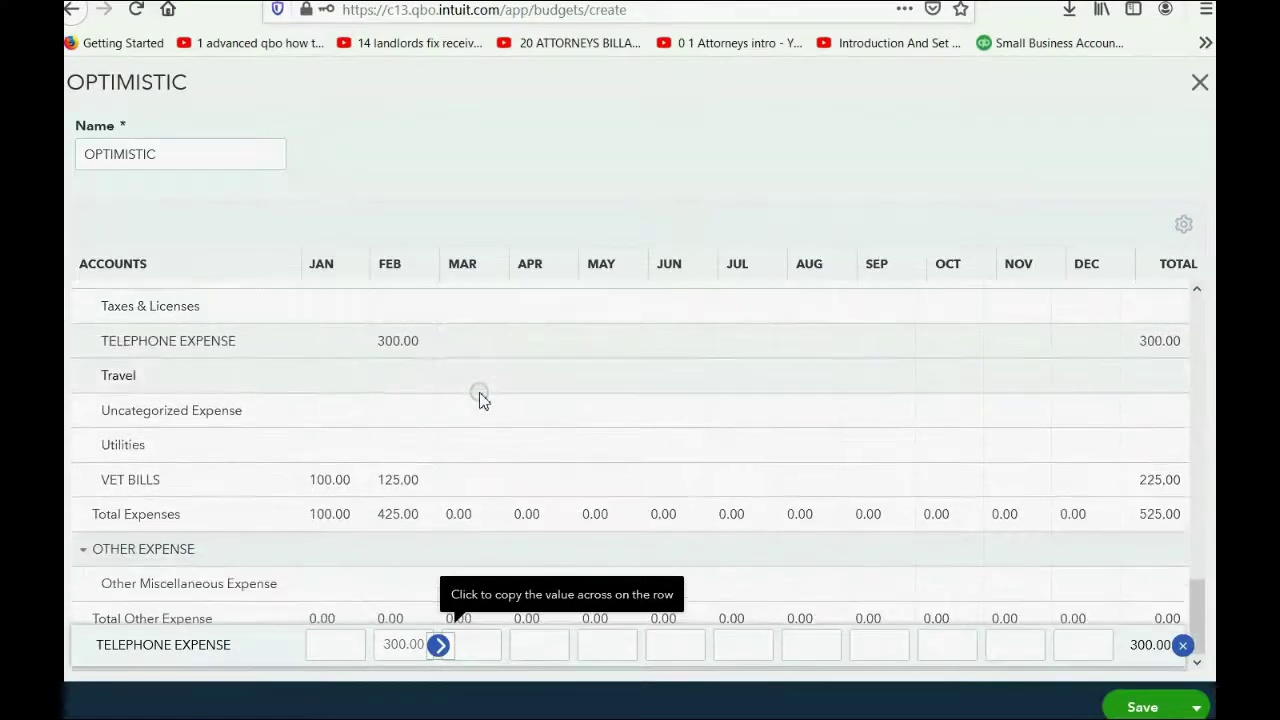
{"action": "scroll", "coordinate": [490, 423], "scroll_direction": "up", "scroll_amount": 3}
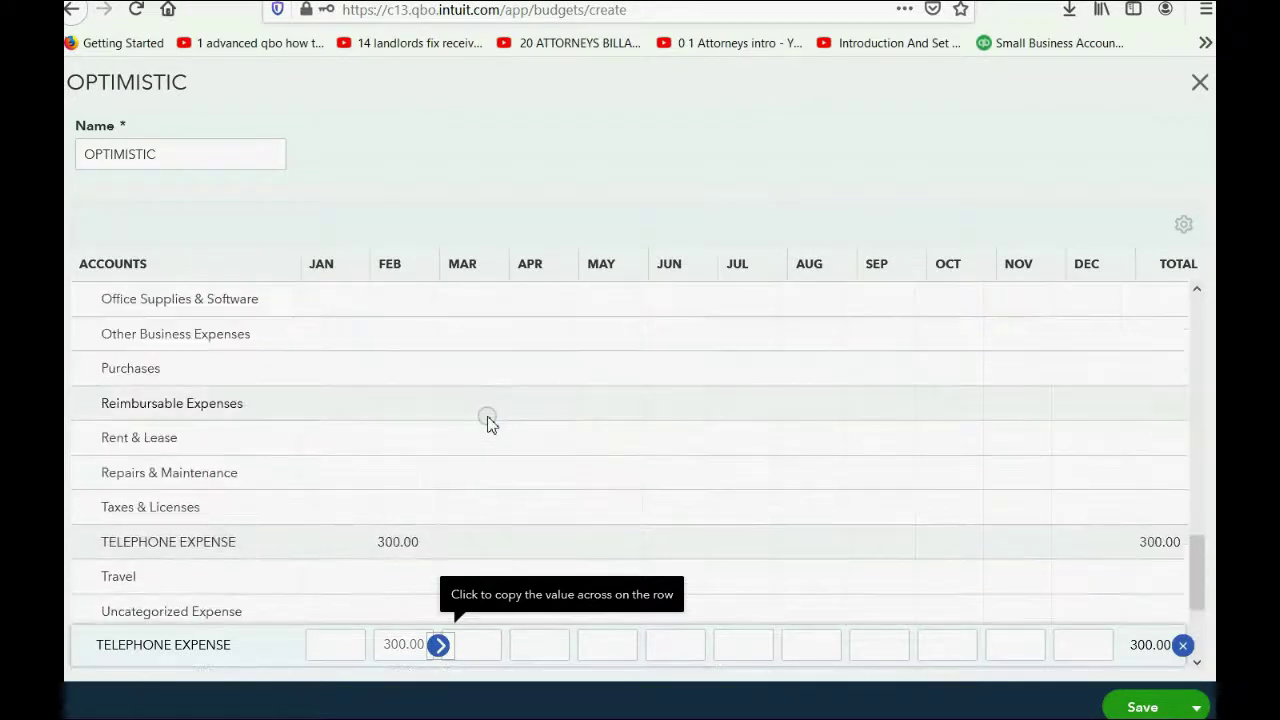
{"action": "scroll", "coordinate": [490, 423], "scroll_direction": "up", "scroll_amount": 6}
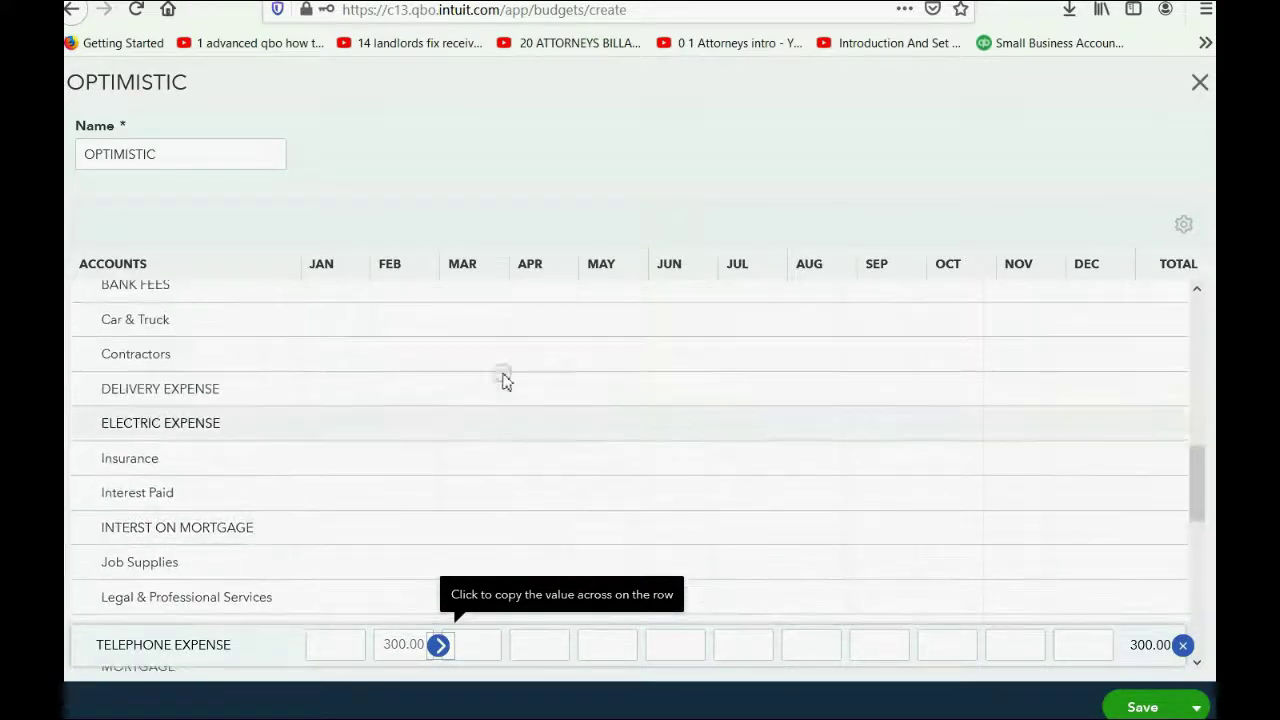
{"action": "left_click", "coordinate": [465, 390]}
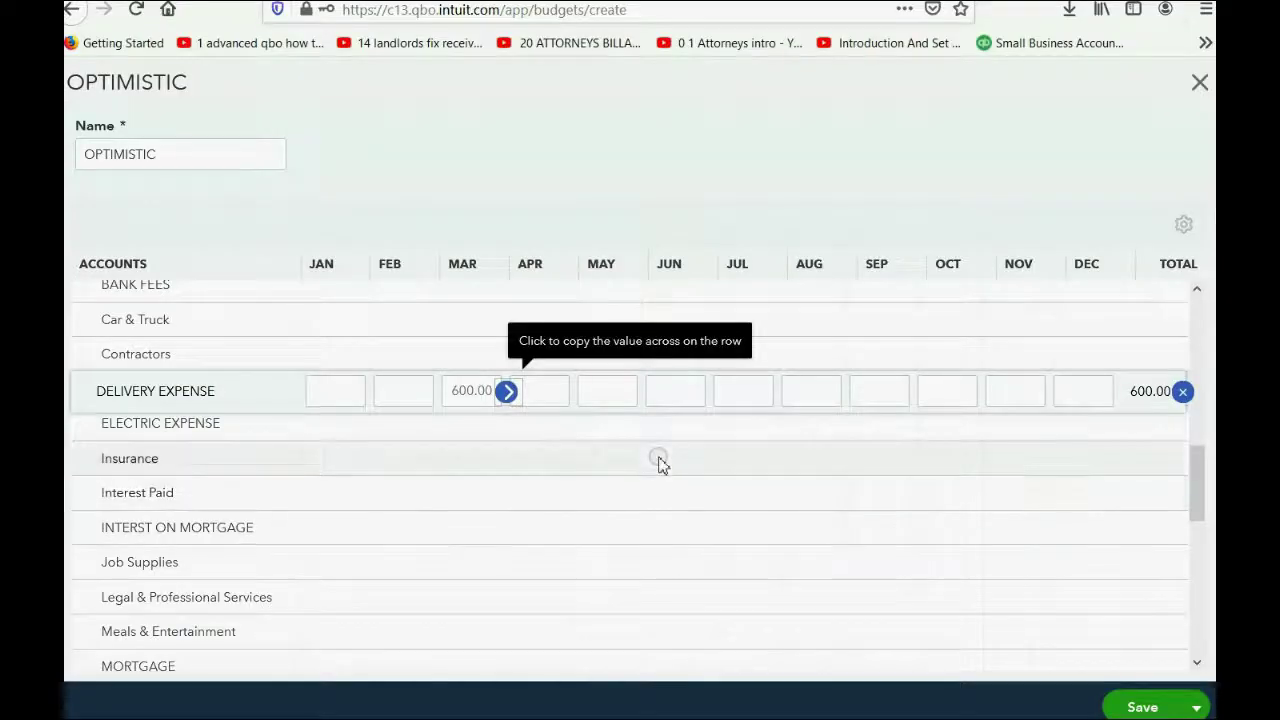
Enter 25 for March in the VET BILLS row and check it against the planned expense slide.
{"action": "scroll", "coordinate": [657, 460], "scroll_direction": "down", "scroll_amount": 5}
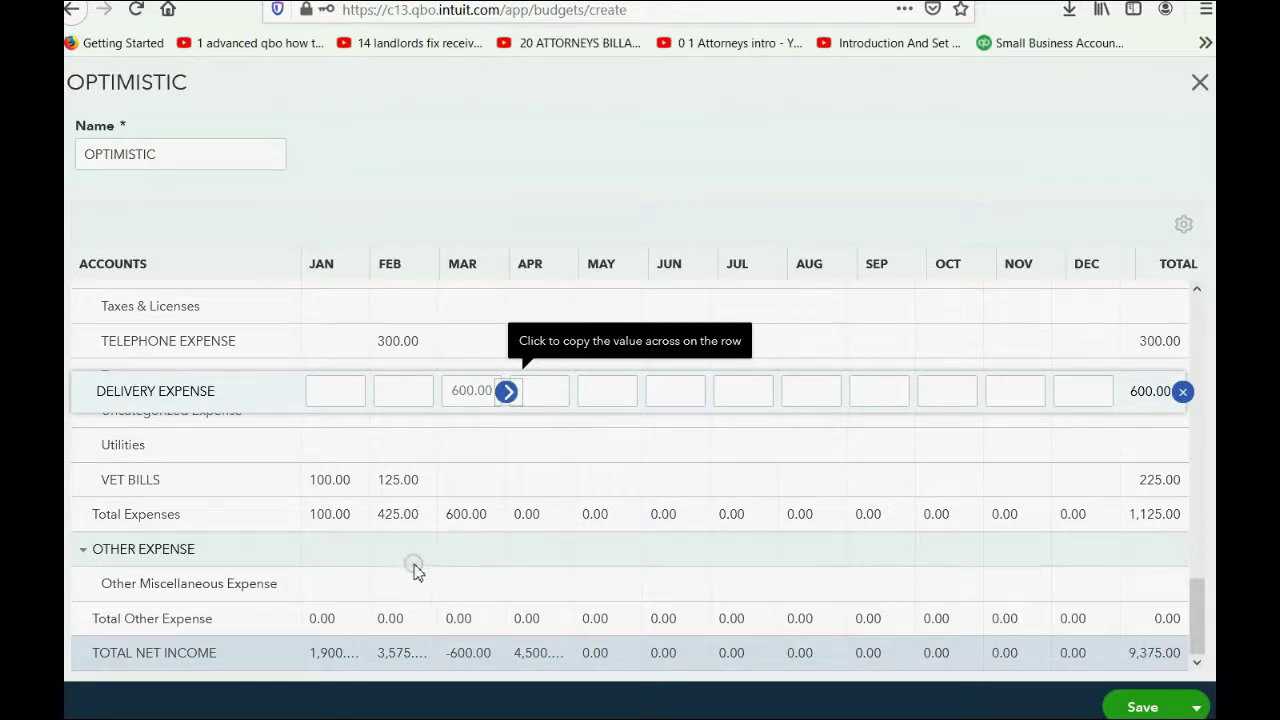
{"action": "left_click", "coordinate": [470, 484]}
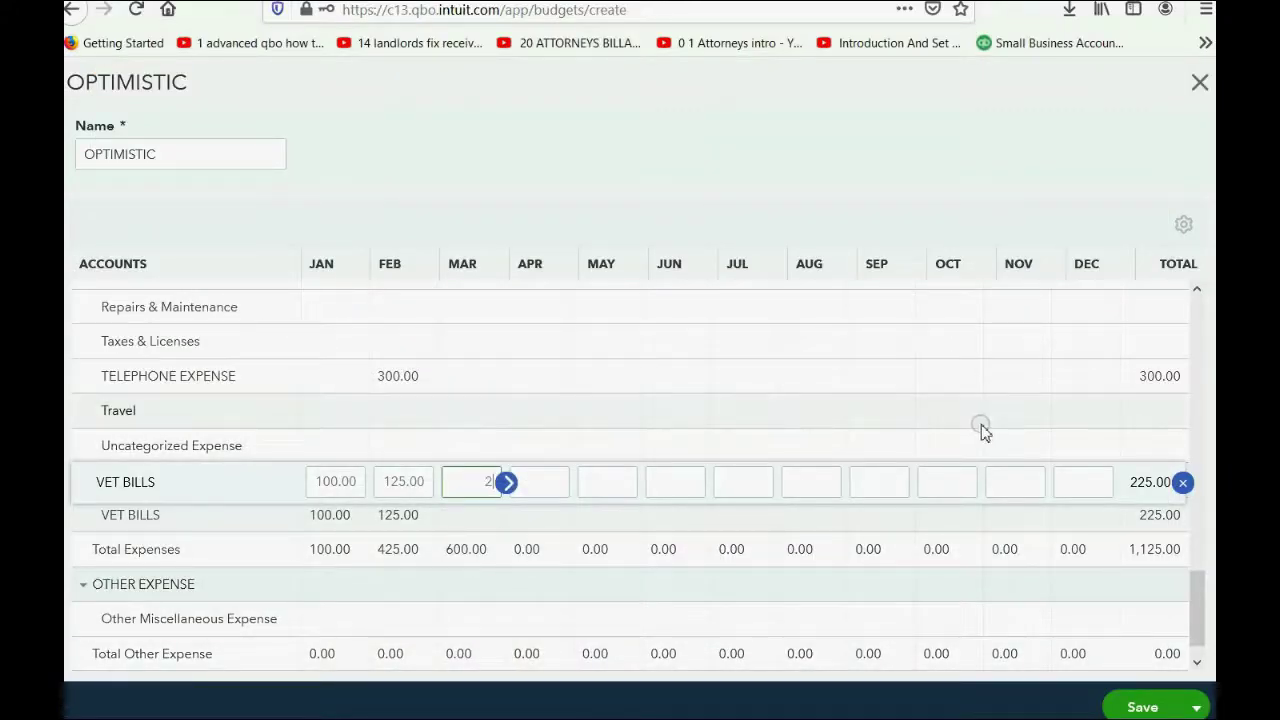
{"action": "type", "text": "25"}
{"action": "key", "text": "Tab"}
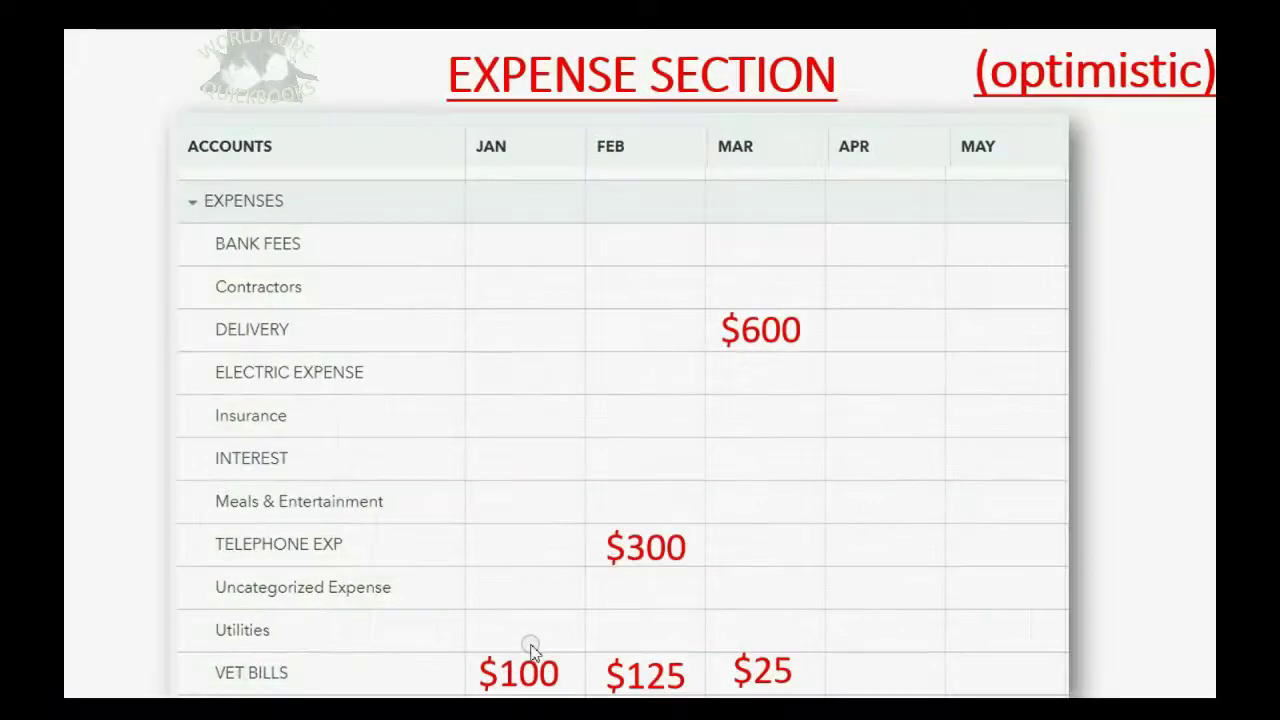
{"action": "left_click", "coordinate": [683, 534]}
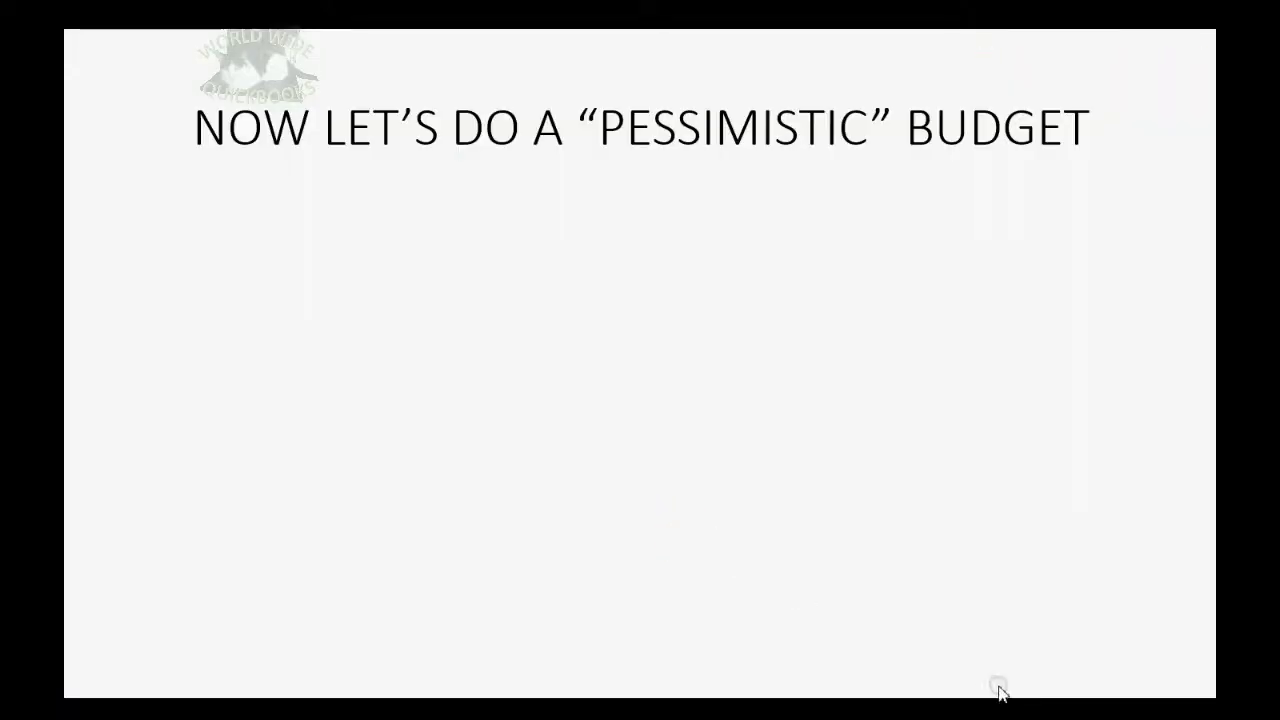
{"action": "key", "text": "Right"}
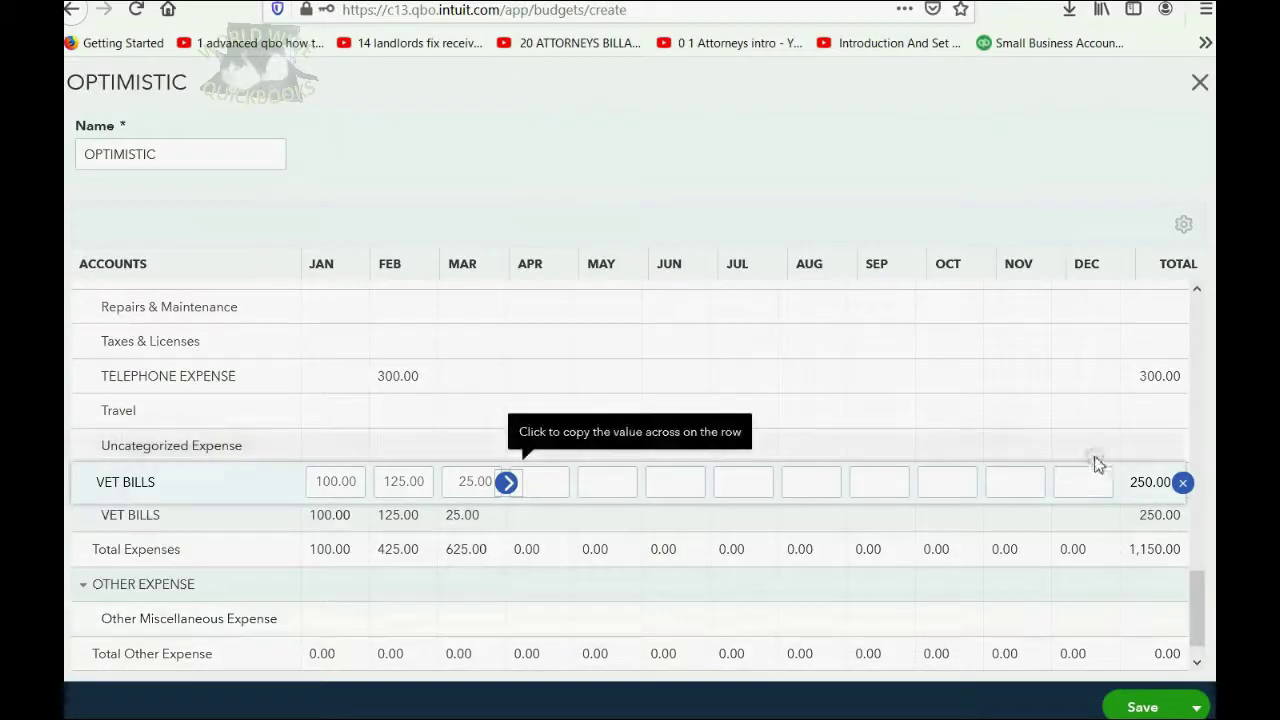
Review the budget's income rows, save the OPTIMISTIC budget, and close it to return to the budgets list.
{"action": "scroll", "coordinate": [1100, 465], "scroll_direction": "up", "scroll_amount": 10}
{"action": "scroll", "coordinate": [995, 320], "scroll_direction": "down", "scroll_amount": 3}
{"action": "scroll", "coordinate": [1000, 306], "scroll_direction": "up", "scroll_amount": 4}
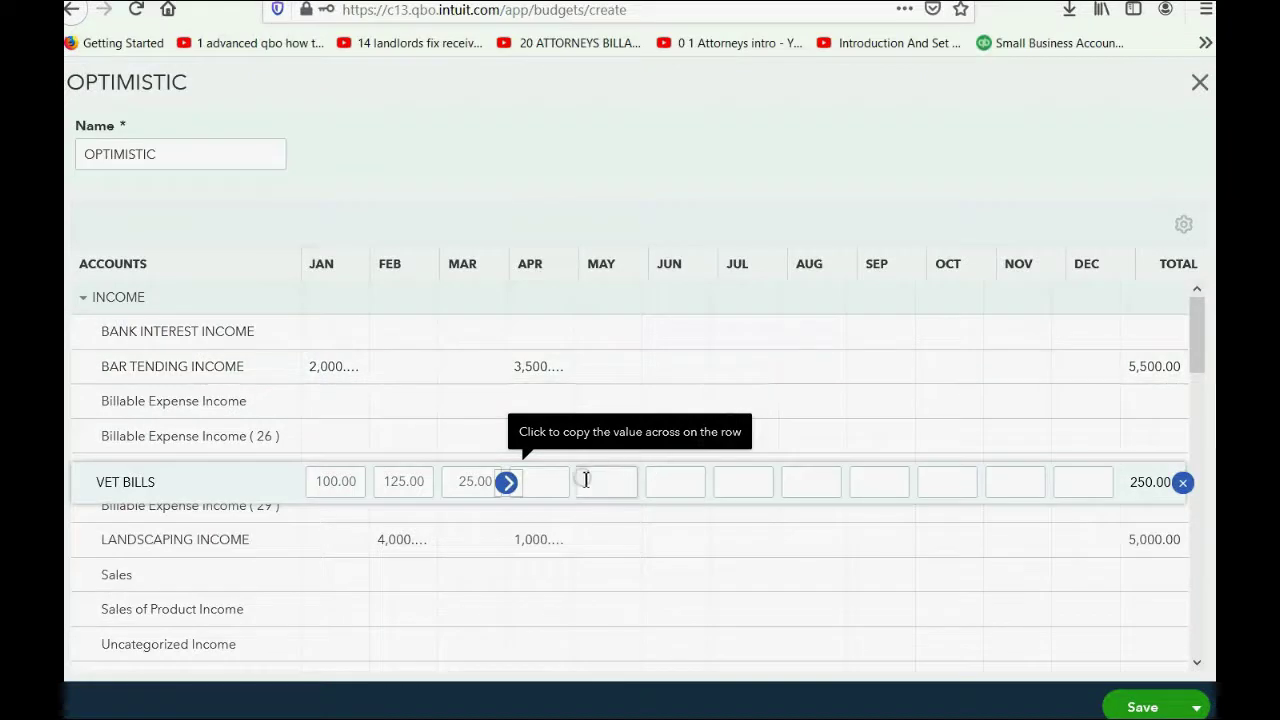
{"action": "left_click", "coordinate": [802, 334]}
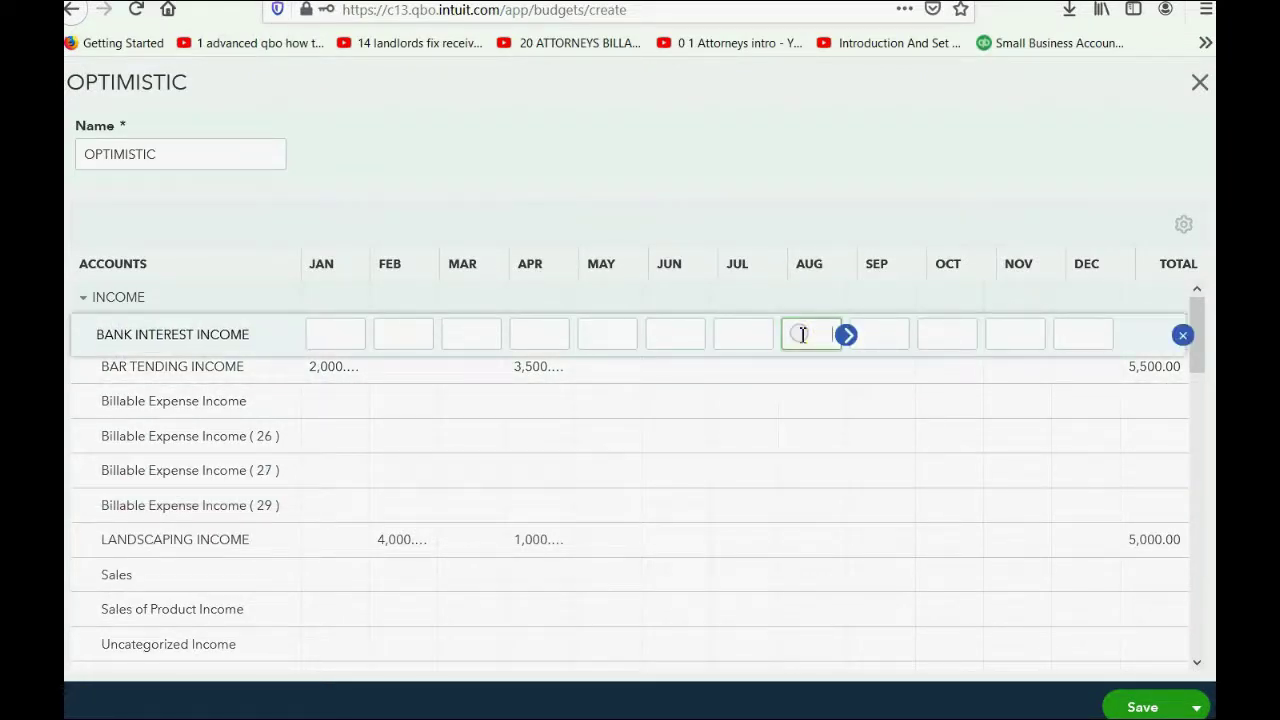
{"action": "left_click", "coordinate": [1130, 704]}
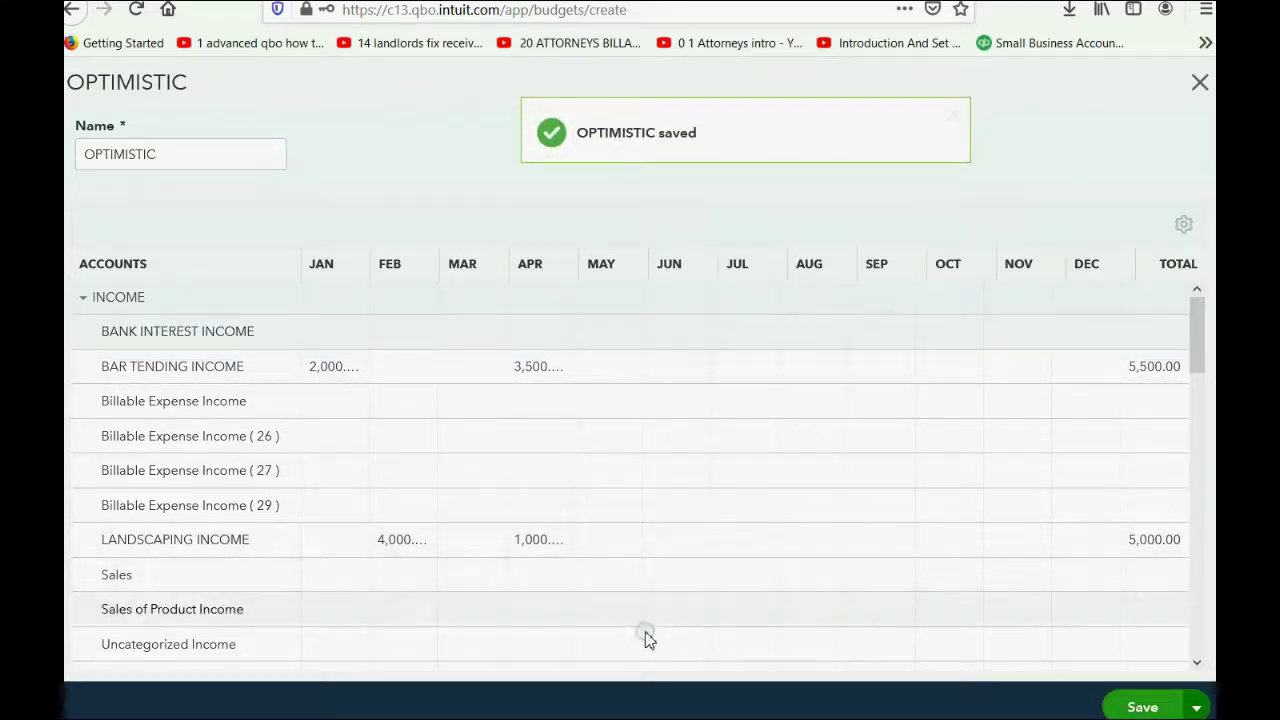
{"action": "left_click", "coordinate": [1201, 84]}
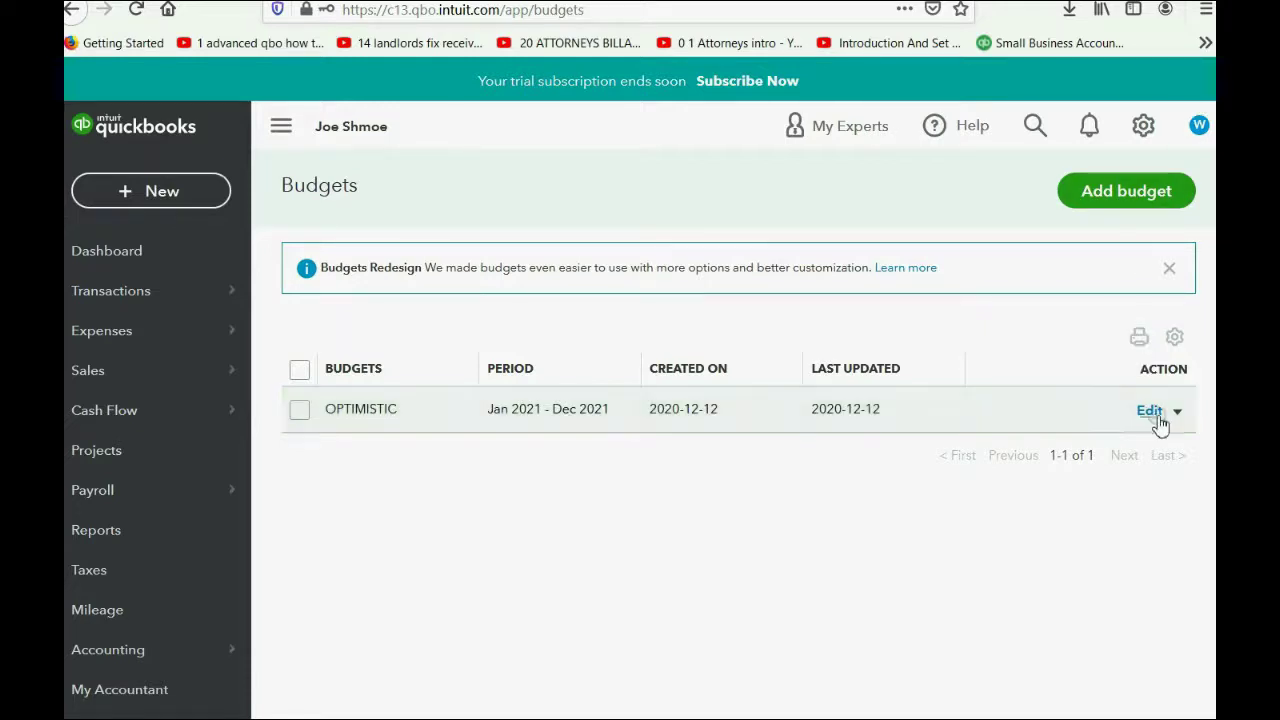
Run the Budgets vs. Actuals report for the OPTIMISTIC budget.
{"action": "left_click", "coordinate": [1175, 339]}
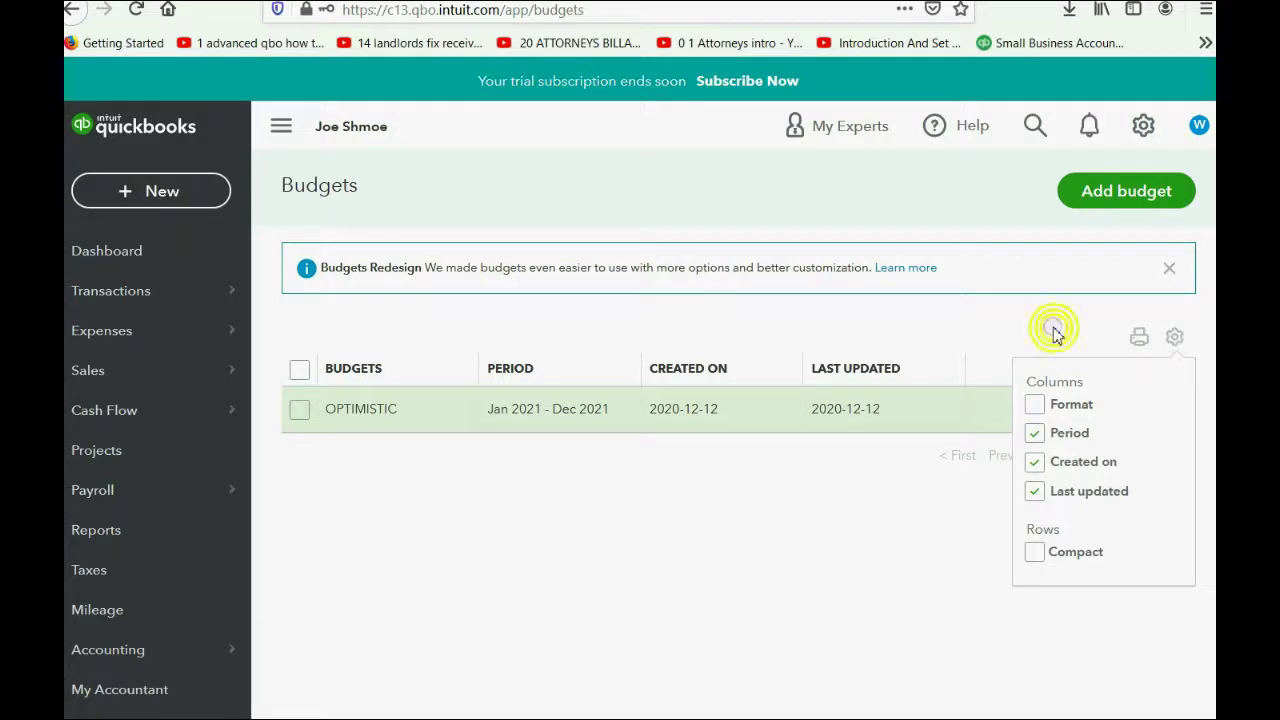
{"action": "left_click", "coordinate": [1000, 410]}
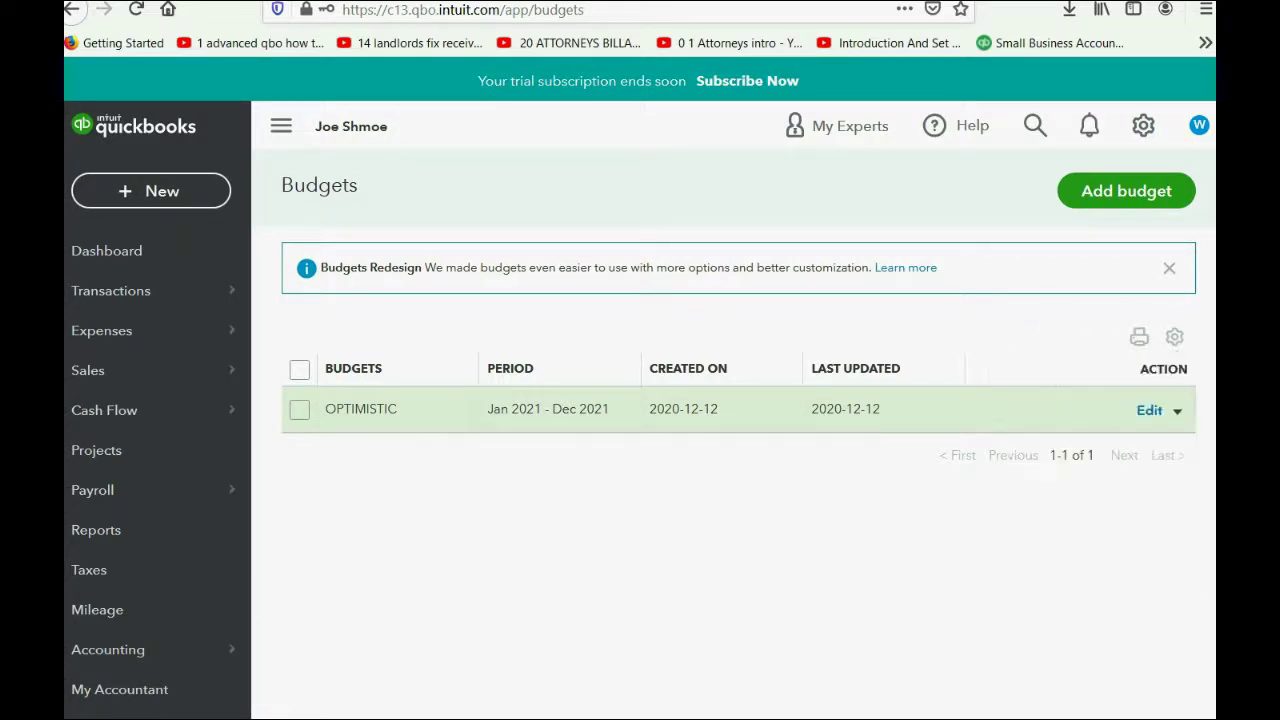
{"action": "left_click", "coordinate": [1180, 412]}
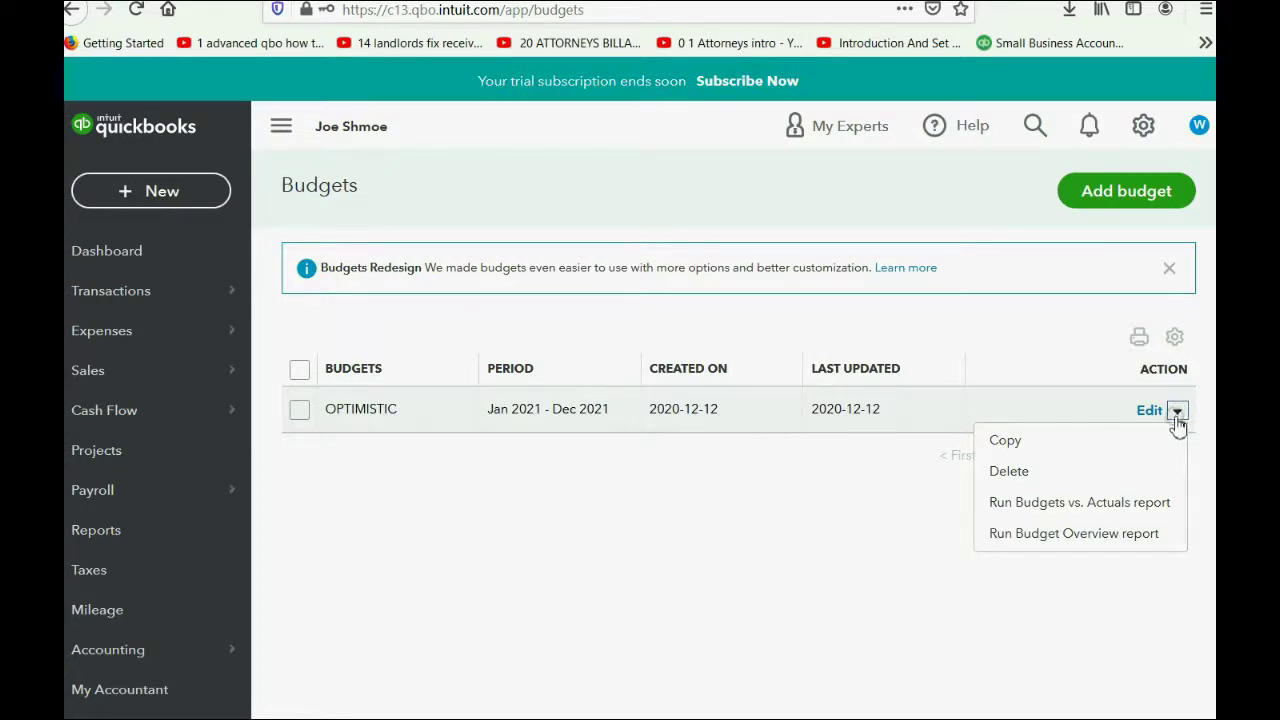
{"action": "left_click", "coordinate": [1123, 505]}
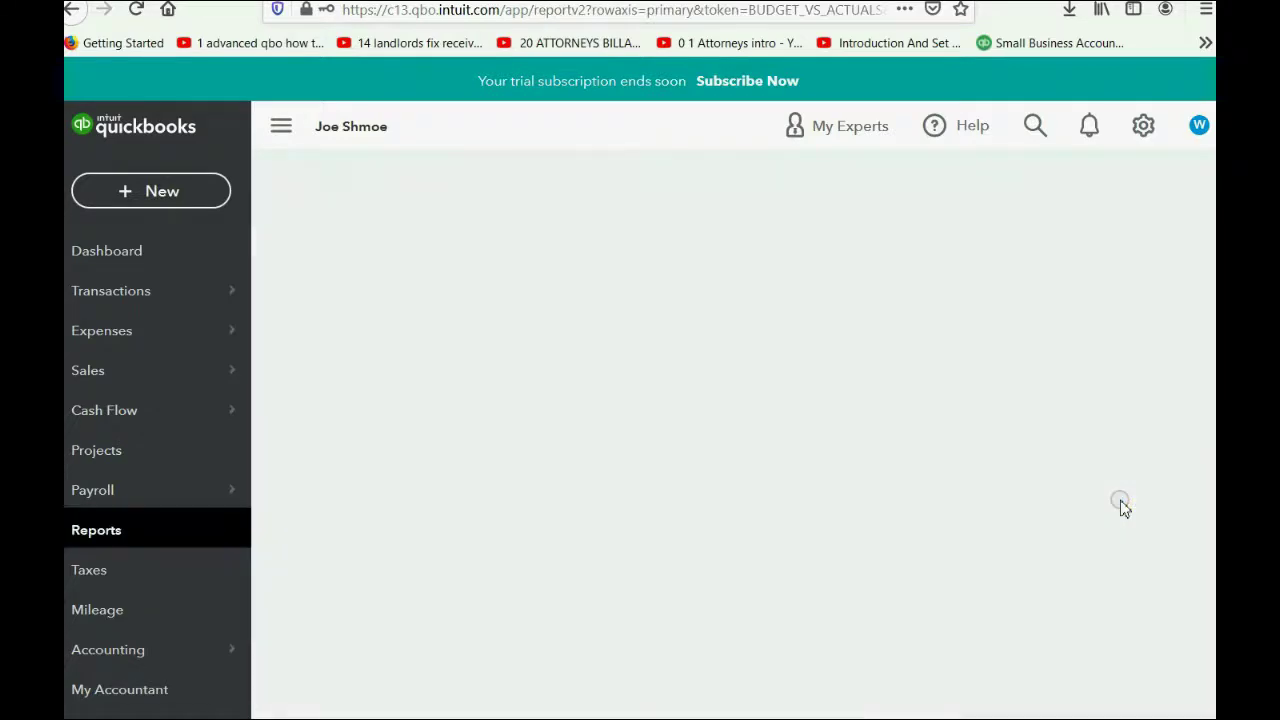
Compare actual and budgeted income and expenses for January through April 2021 in the report, and return to the budgets list.
{"action": "scroll", "coordinate": [980, 357], "scroll_direction": "down", "scroll_amount": 3}
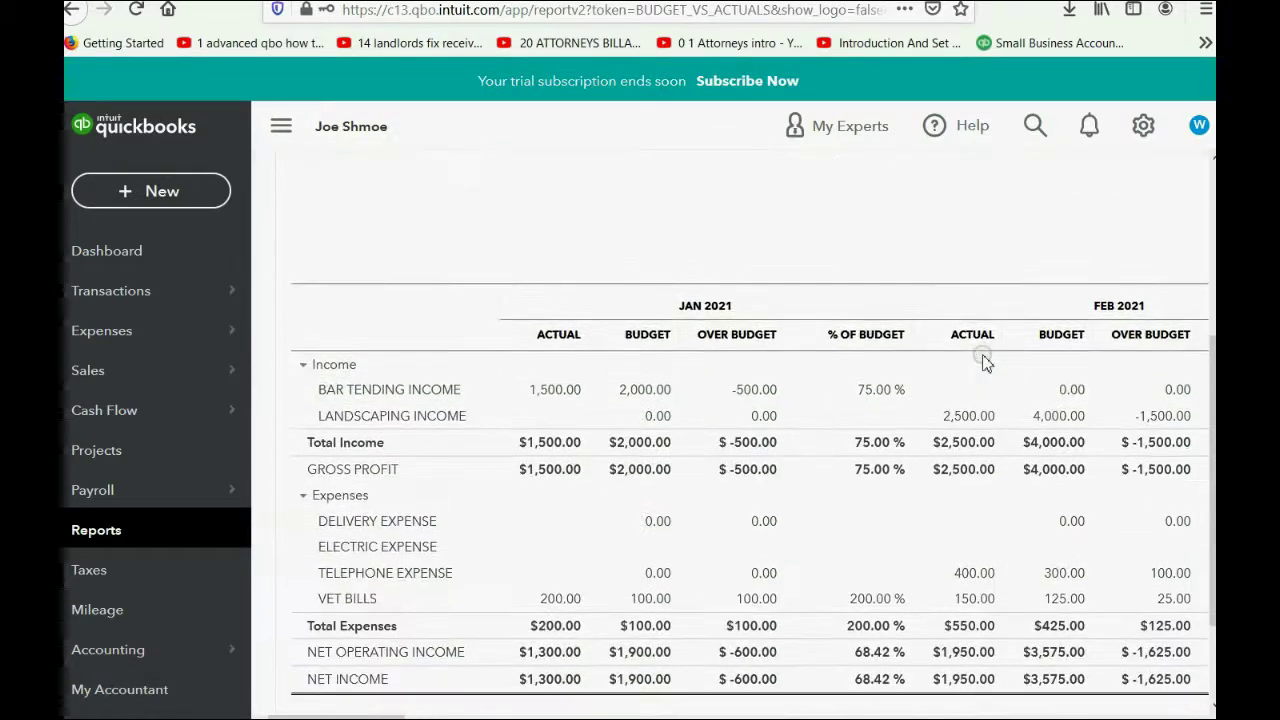
{"action": "scroll", "coordinate": [870, 370], "scroll_direction": "up", "scroll_amount": 2}
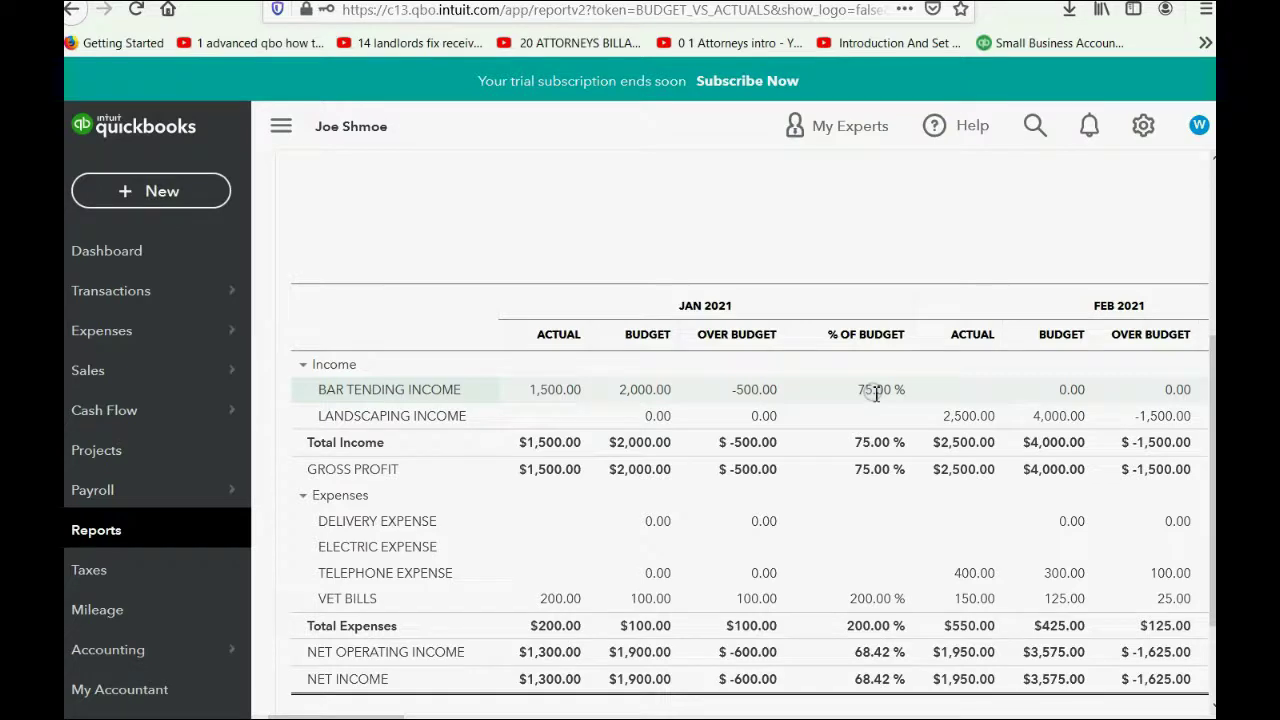
{"action": "left_click_drag", "start_coordinate": [378, 716], "coordinate": [432, 716]}
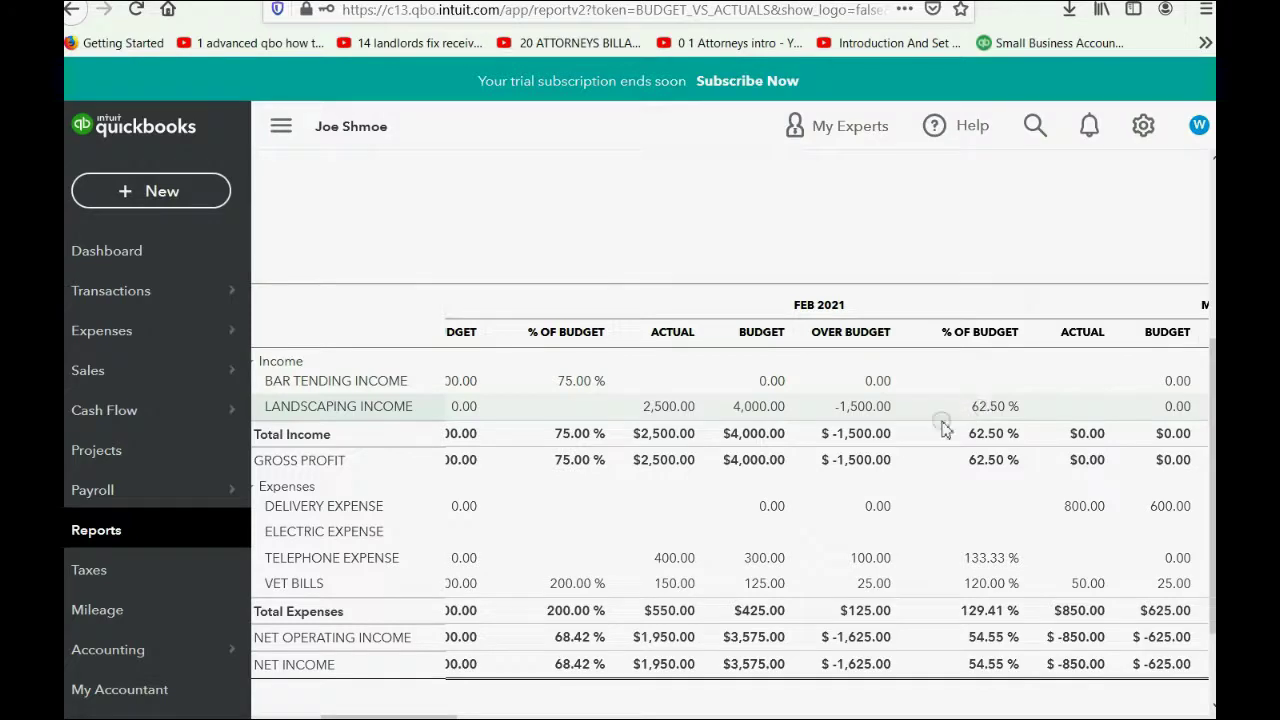
{"action": "left_click_drag", "start_coordinate": [388, 716], "coordinate": [470, 716]}
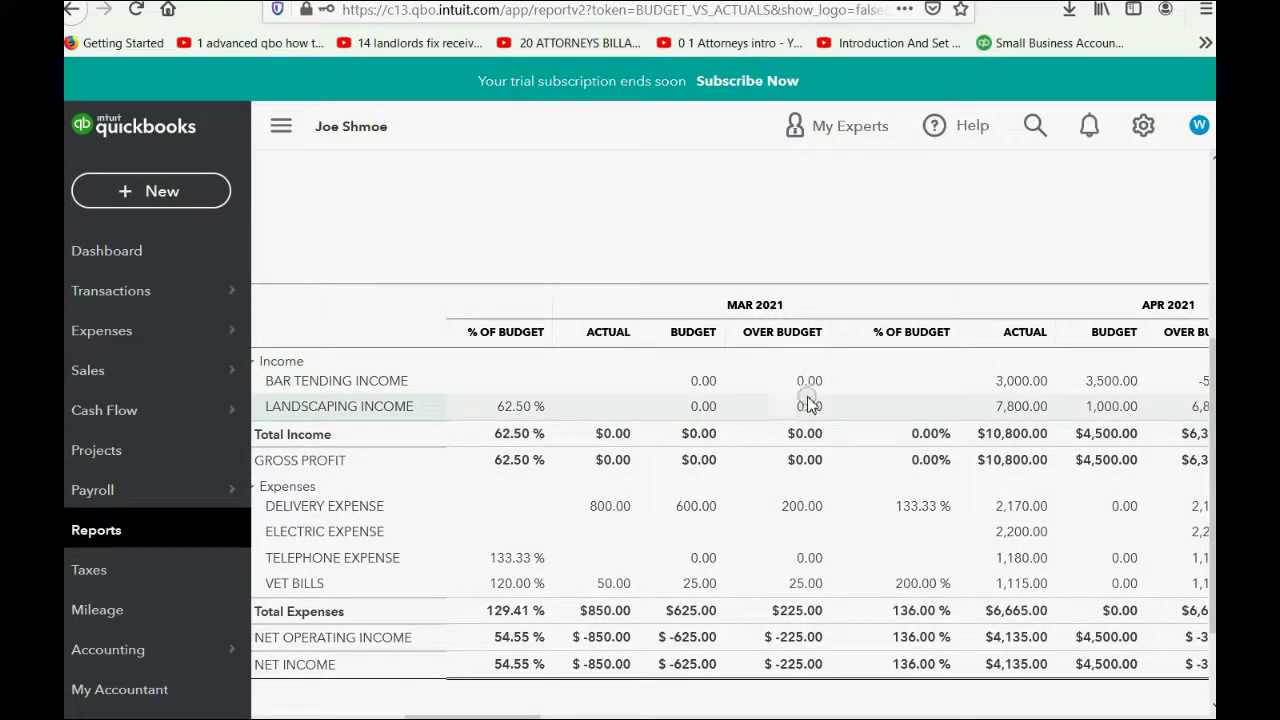
{"action": "left_click_drag", "start_coordinate": [497, 716], "coordinate": [554, 716]}
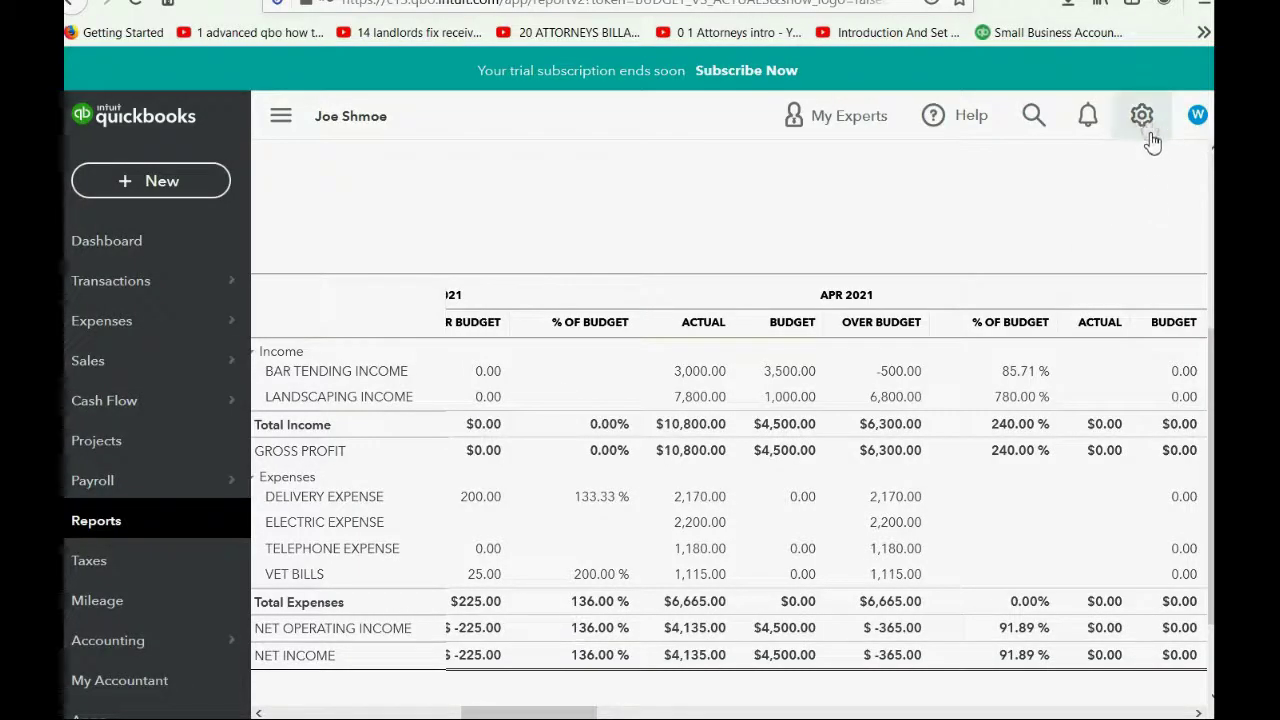
{"action": "left_click", "coordinate": [1143, 117]}
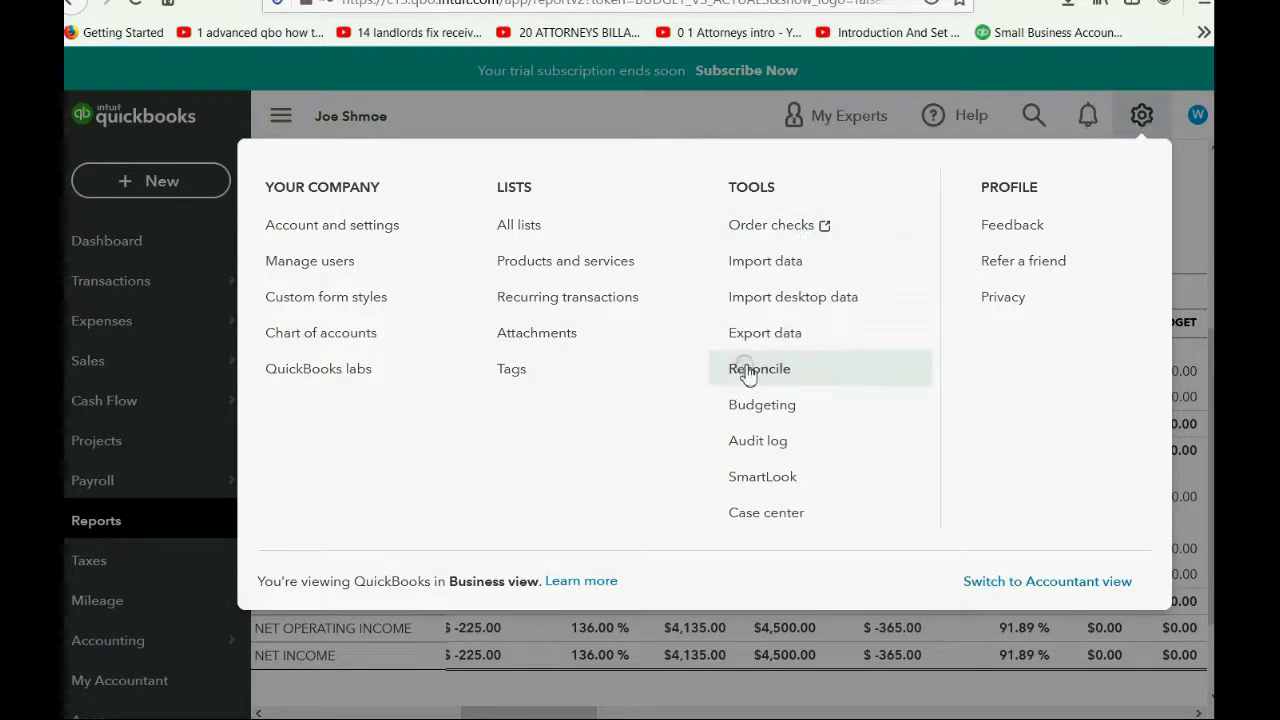
{"action": "left_click", "coordinate": [755, 408]}
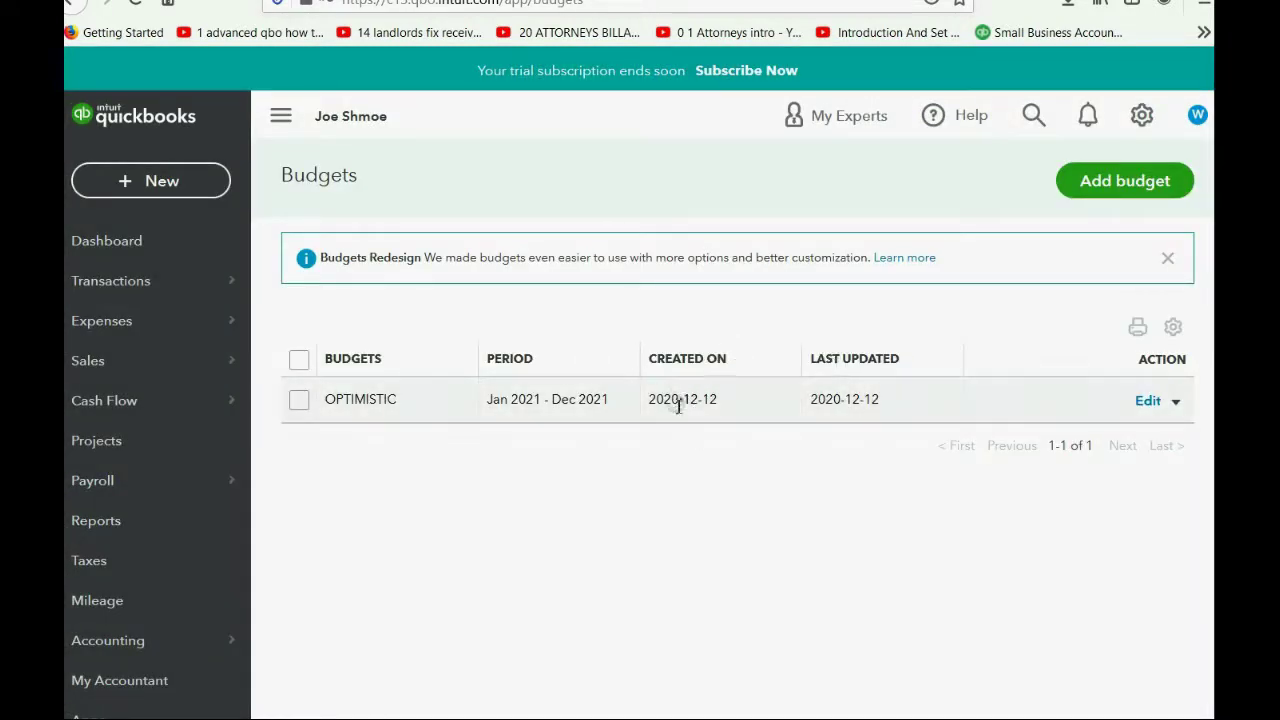
Start a new budget named PESSIMISTIC for FY2021 (Jan 2021 - Dec 2021) with a monthly interval, and proceed to its entry grid.
{"action": "left_click", "coordinate": [1105, 182]}
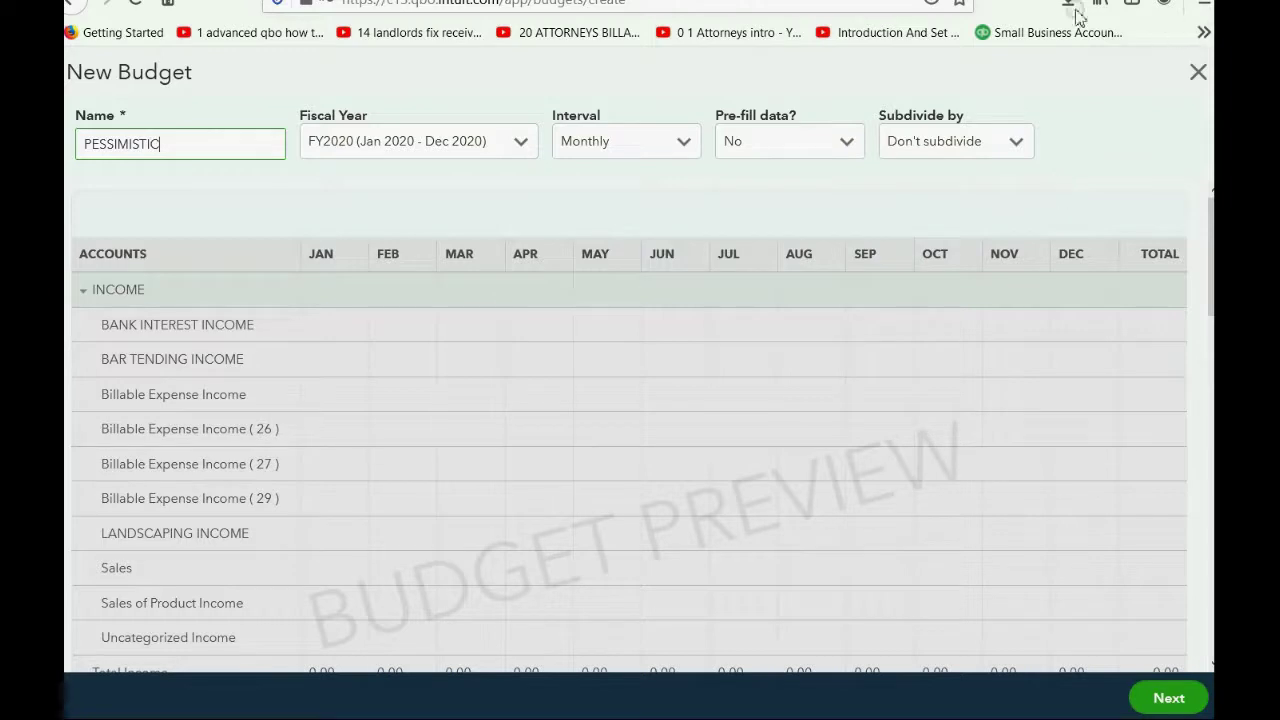
{"action": "left_click", "coordinate": [522, 141]}
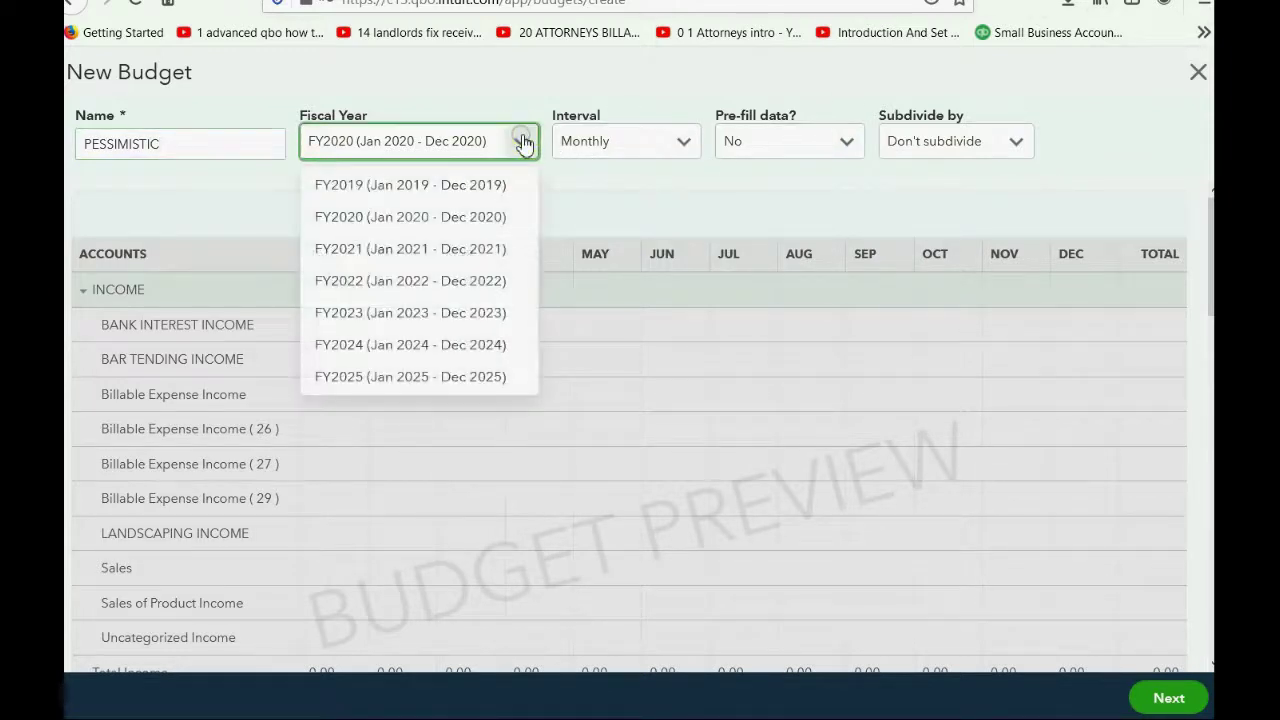
{"action": "left_click", "coordinate": [478, 257]}
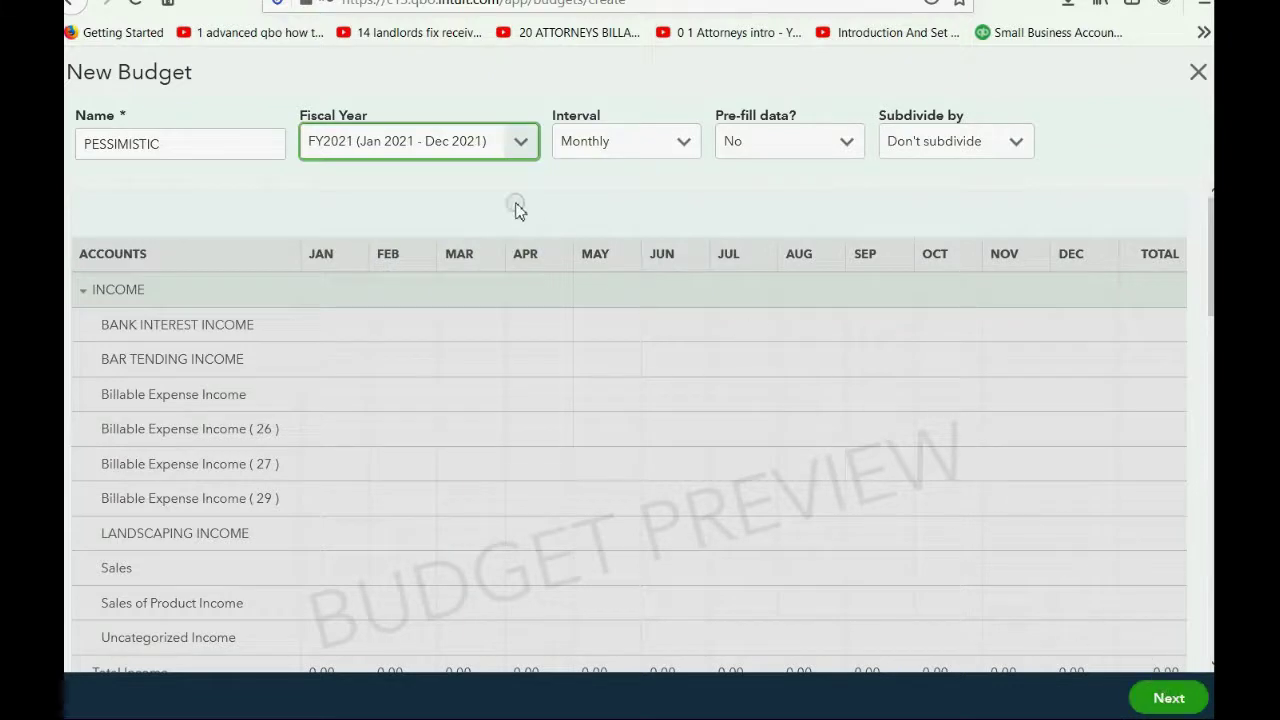
{"action": "left_click", "coordinate": [648, 150]}
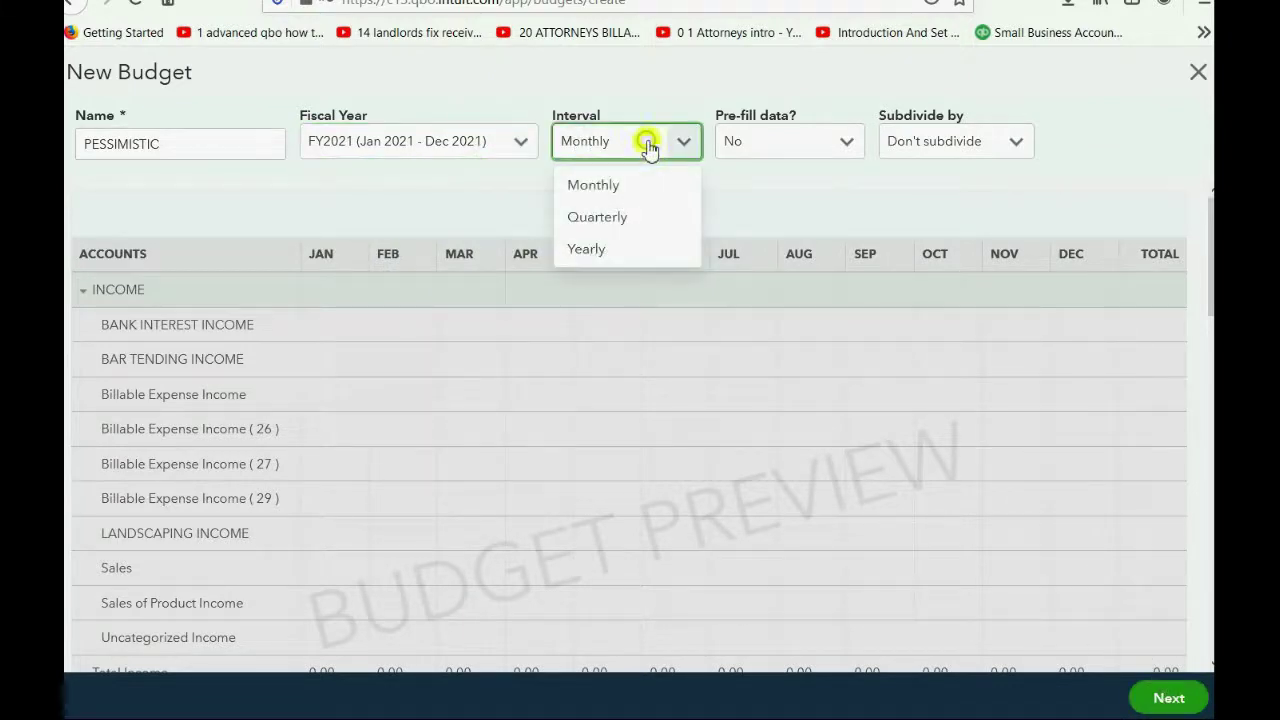
{"action": "left_click", "coordinate": [651, 148]}
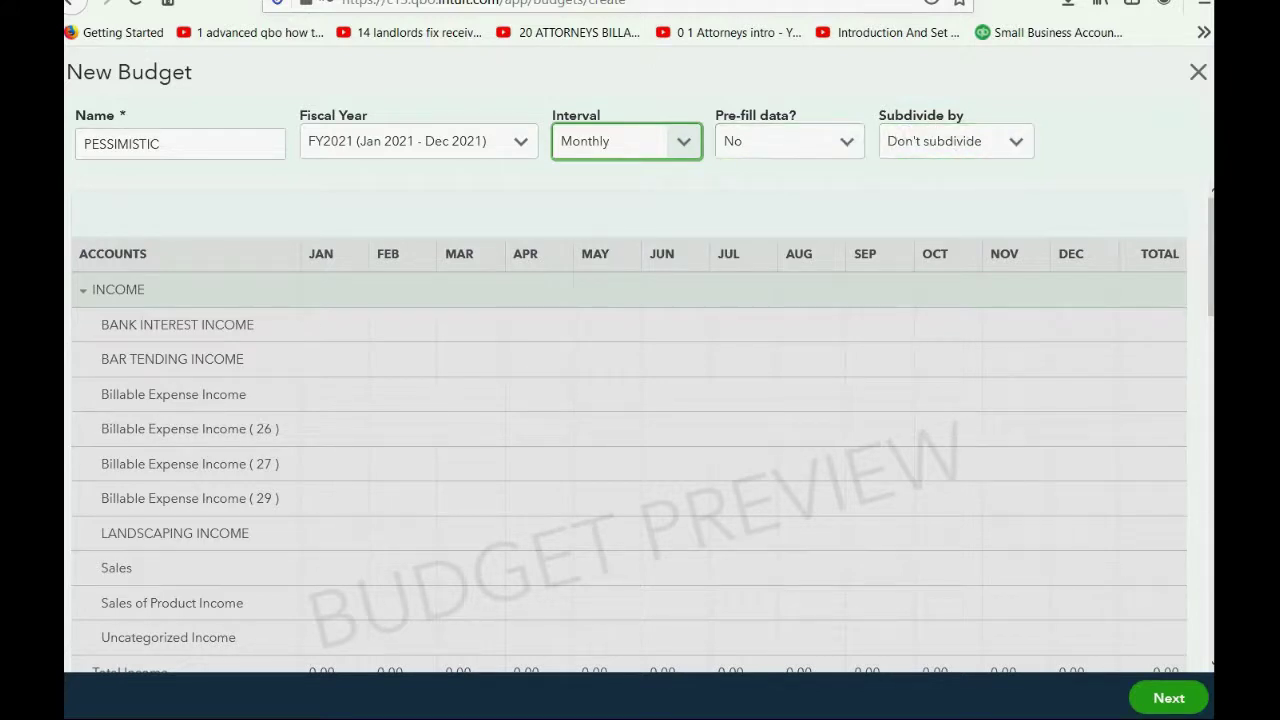
{"action": "left_click", "coordinate": [1166, 695]}
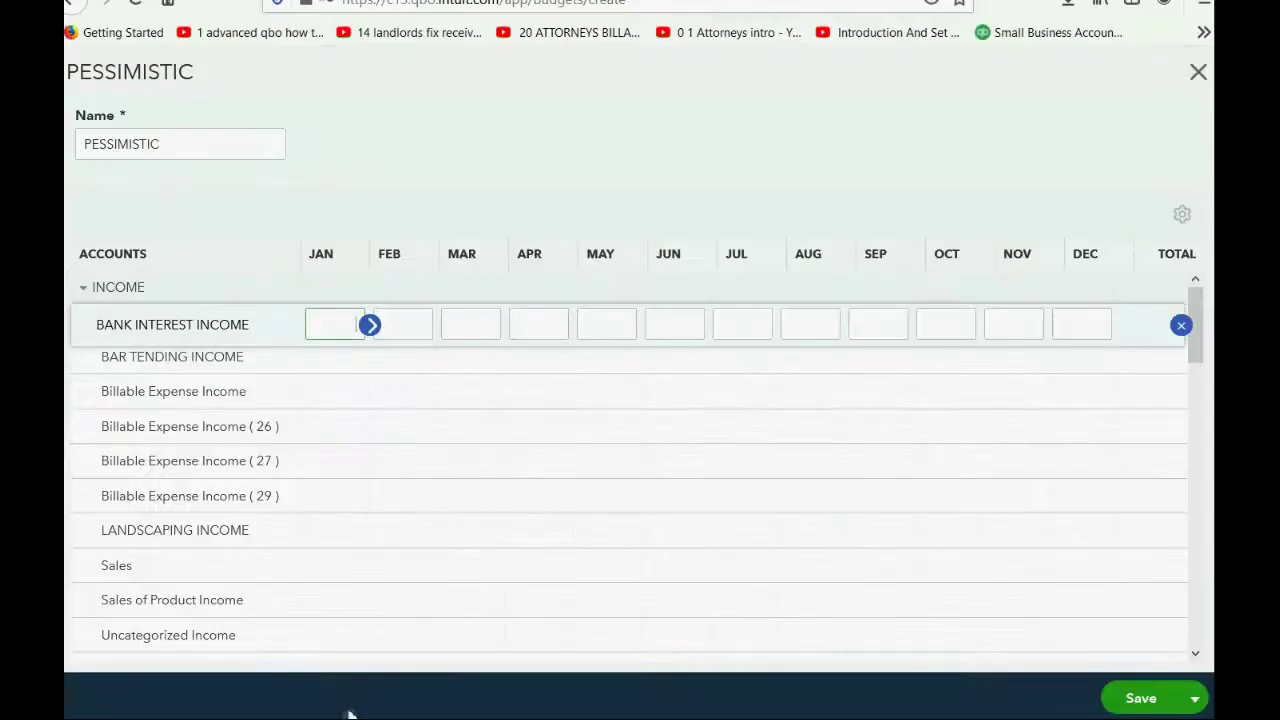
Budget 1,250 of BAR TENDING INCOME for January and 2,200 of LANDSCAPING INCOME for February.
{"action": "left_click", "coordinate": [328, 362]}
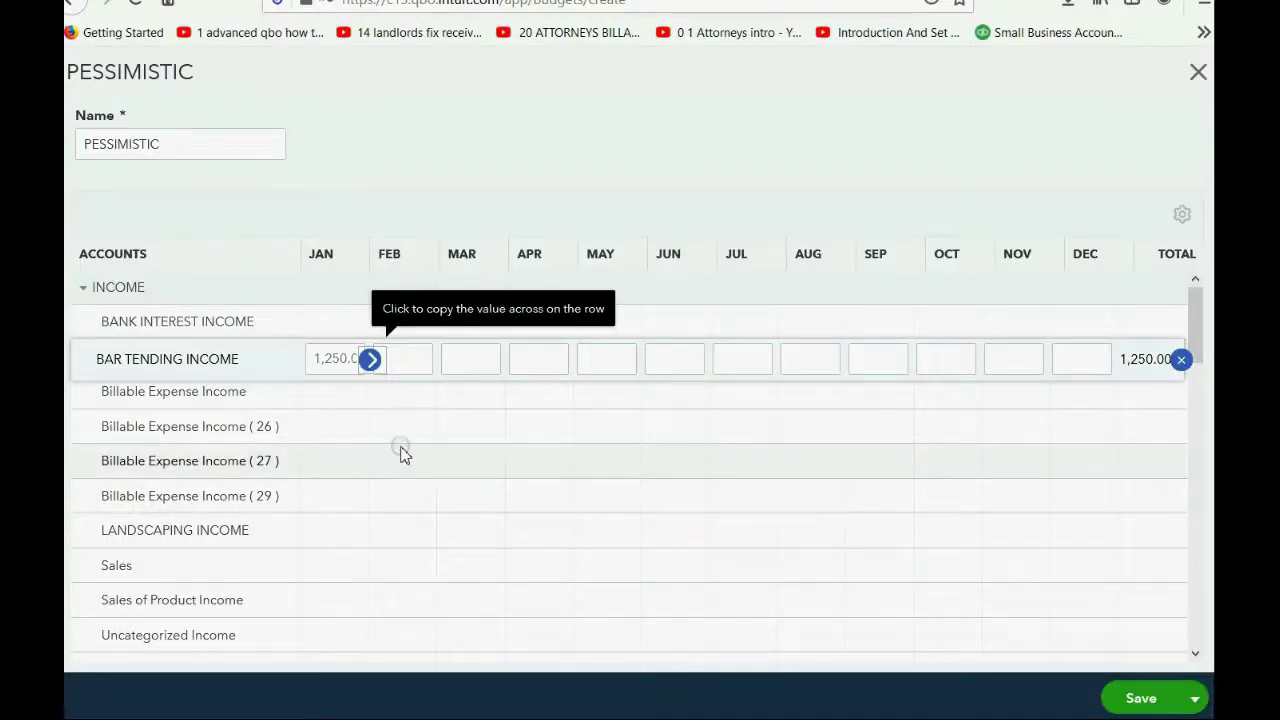
{"action": "left_click", "coordinate": [401, 533]}
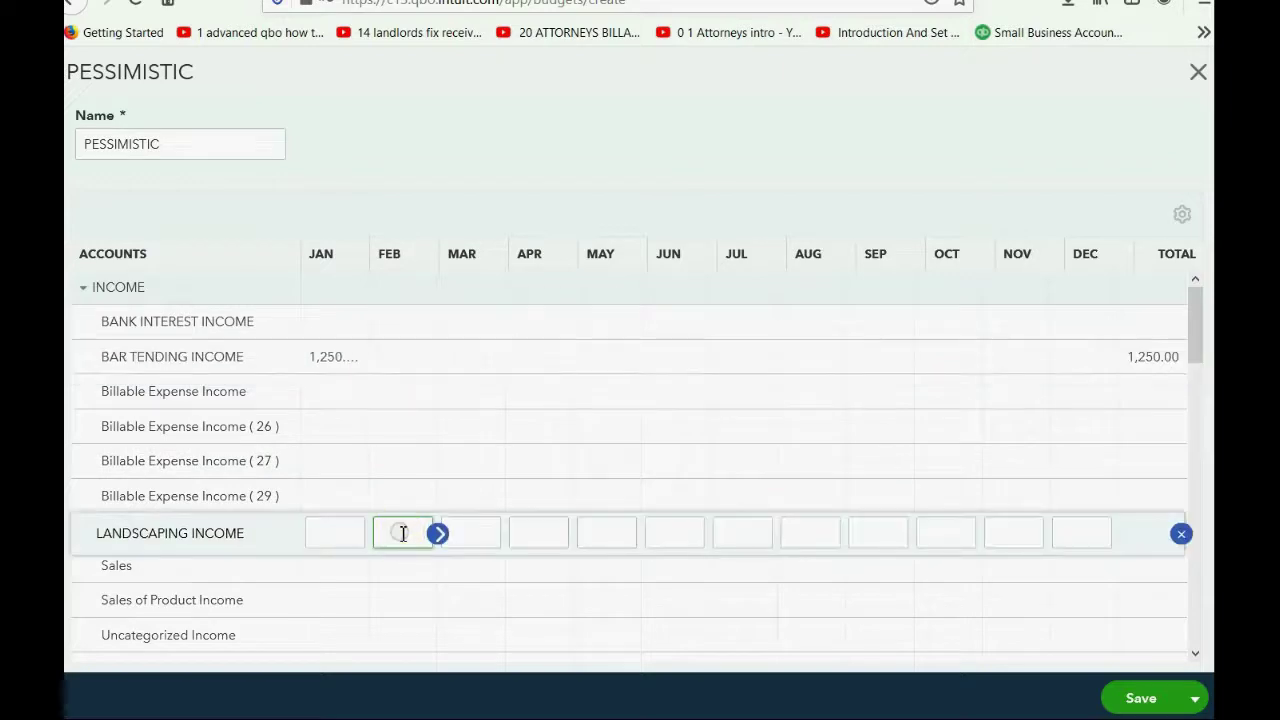
{"action": "type", "text": "2200"}
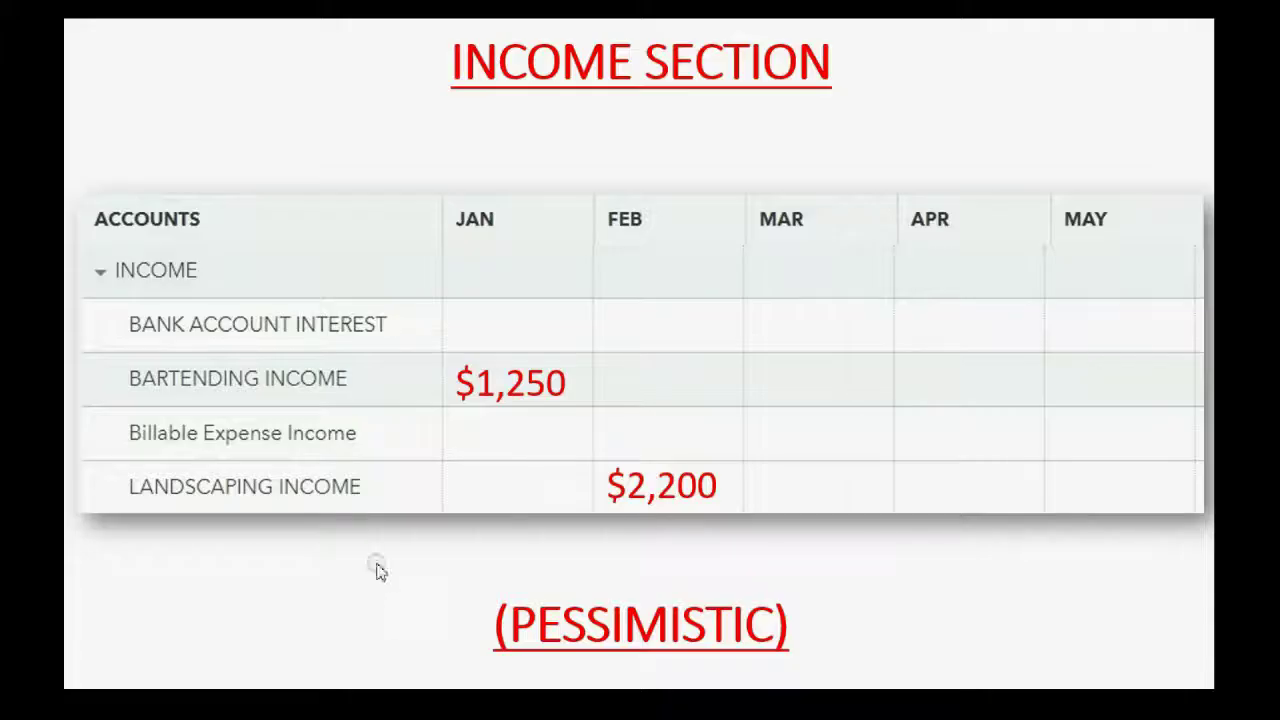
{"action": "left_click", "coordinate": [372, 548]}
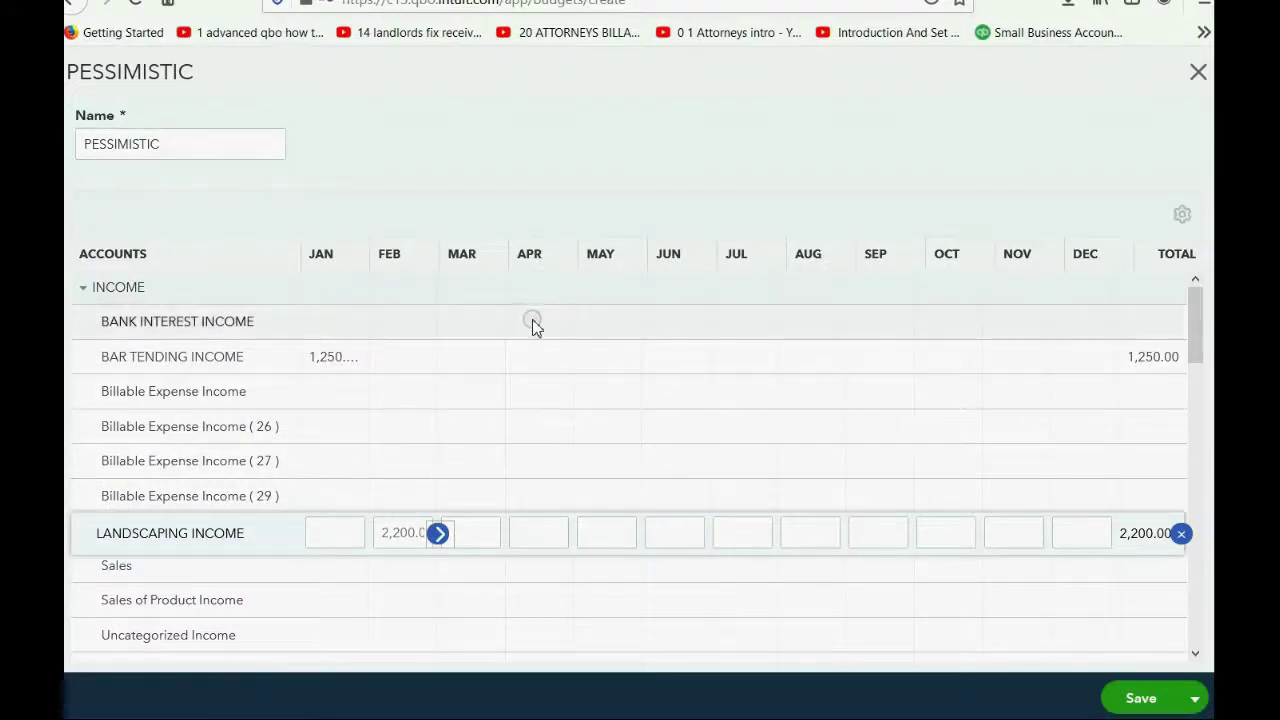
Budget April income of 2,800 for BAR TENDING INCOME and 6,000 for LANDSCAPING INCOME.
{"action": "left_click", "coordinate": [540, 359]}
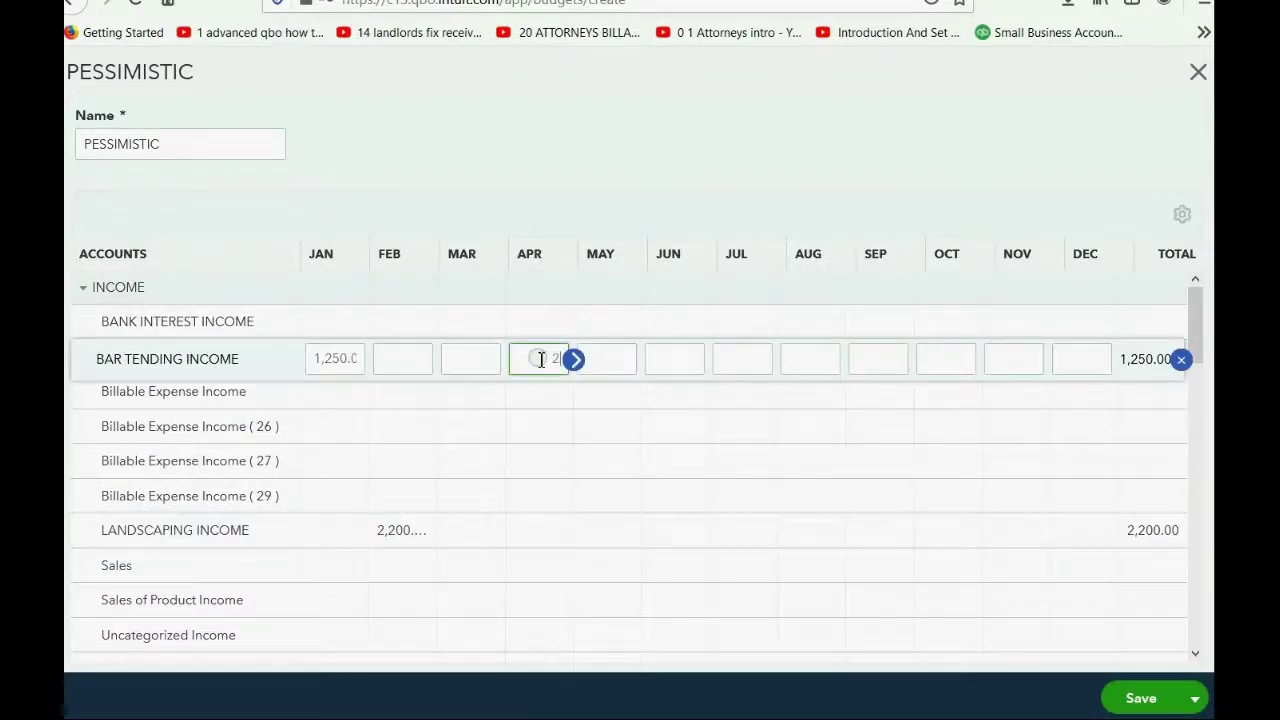
{"action": "type", "text": "2800"}
{"action": "left_click", "coordinate": [514, 686]}
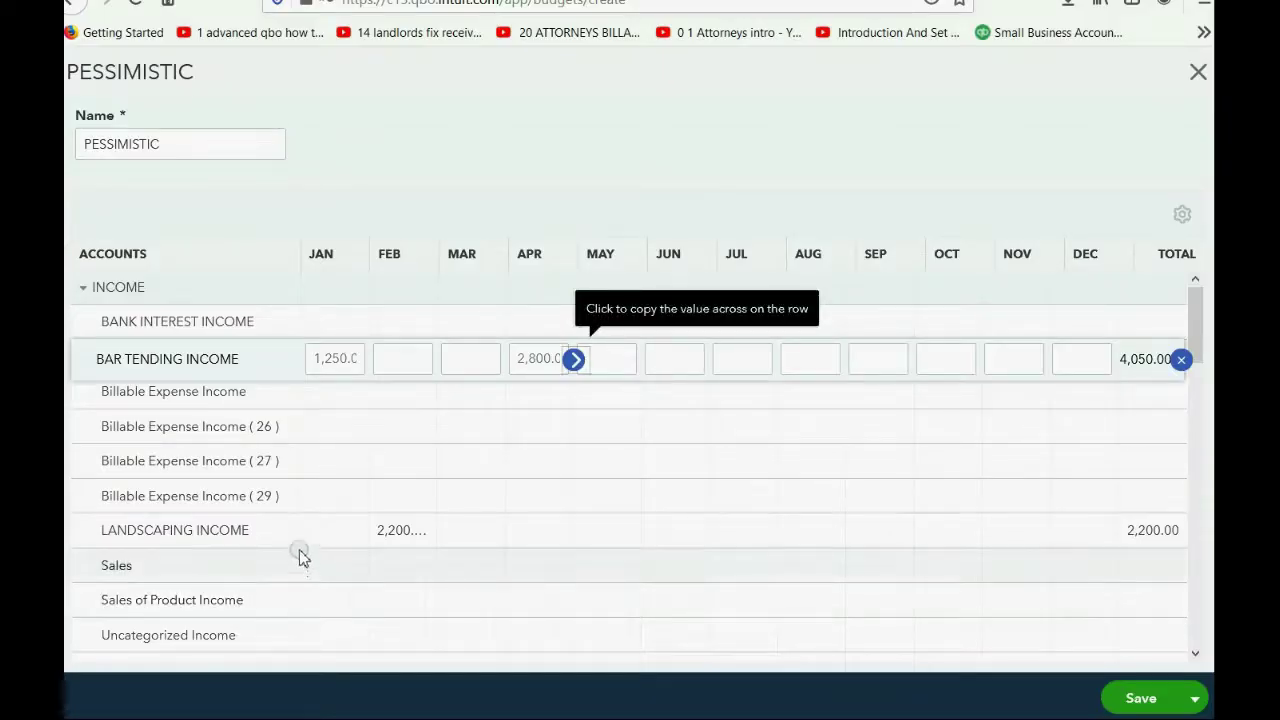
{"action": "left_click", "coordinate": [530, 531]}
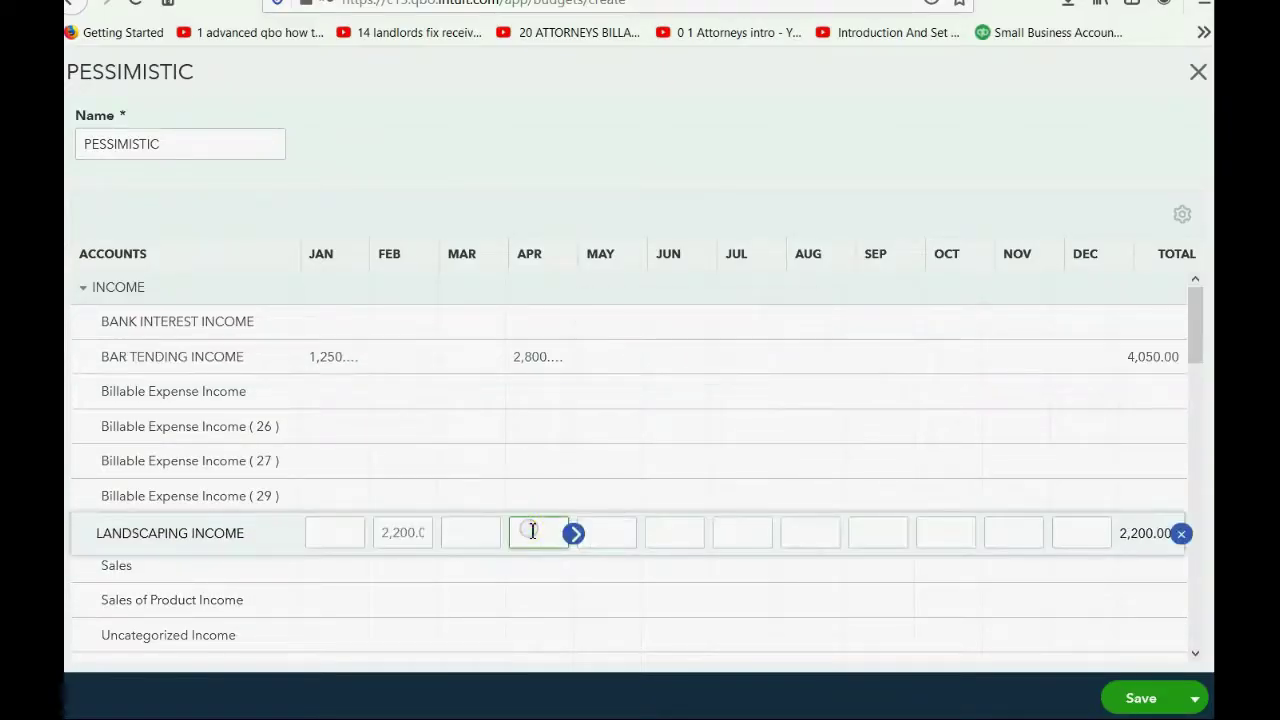
{"action": "type", "text": "6000"}
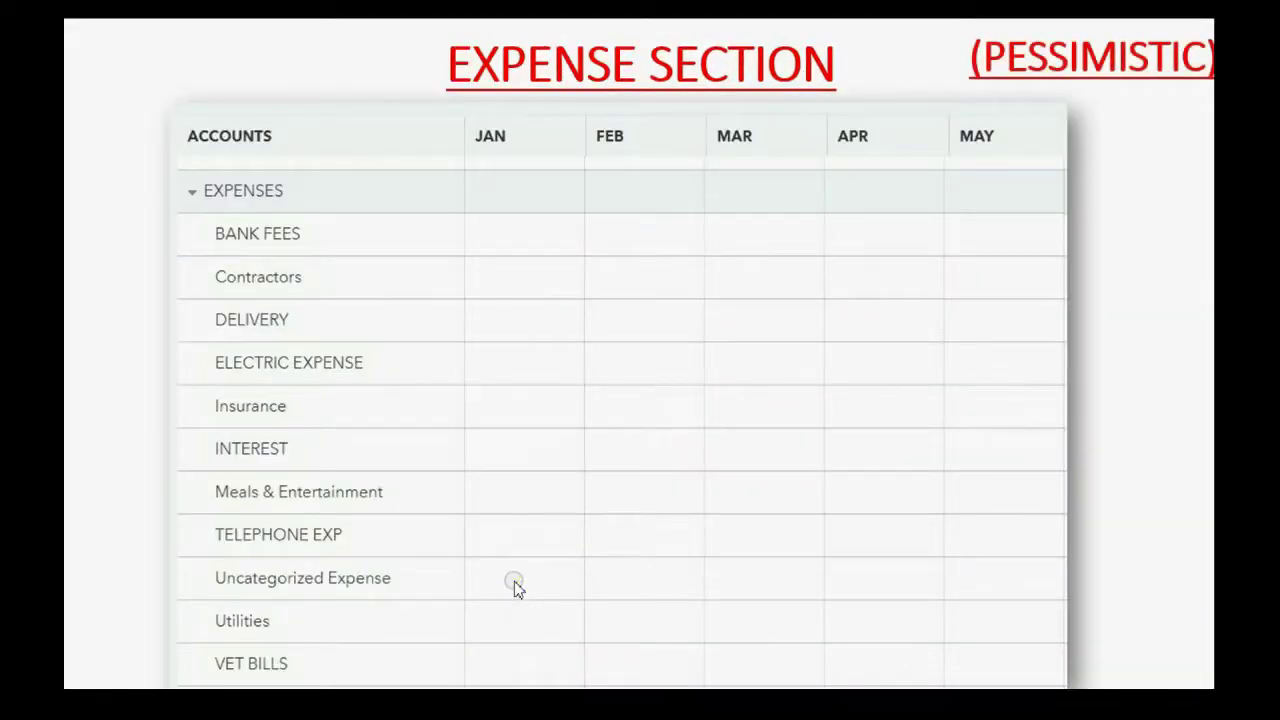
{"action": "left_click", "coordinate": [514, 586]}
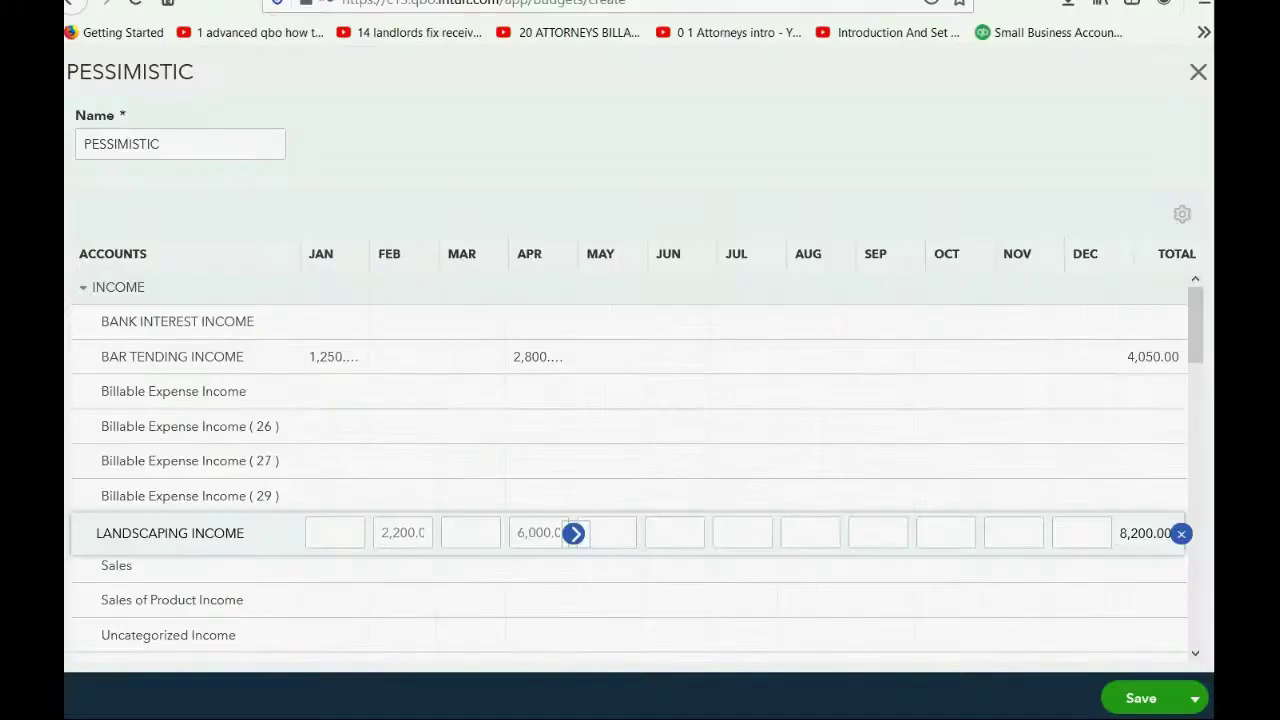
Enter 250 for January in the VET BILLS expense row.
{"action": "scroll", "coordinate": [357, 440], "scroll_direction": "down", "scroll_amount": 8}
{"action": "scroll", "coordinate": [358, 465], "scroll_direction": "down", "scroll_amount": 4}
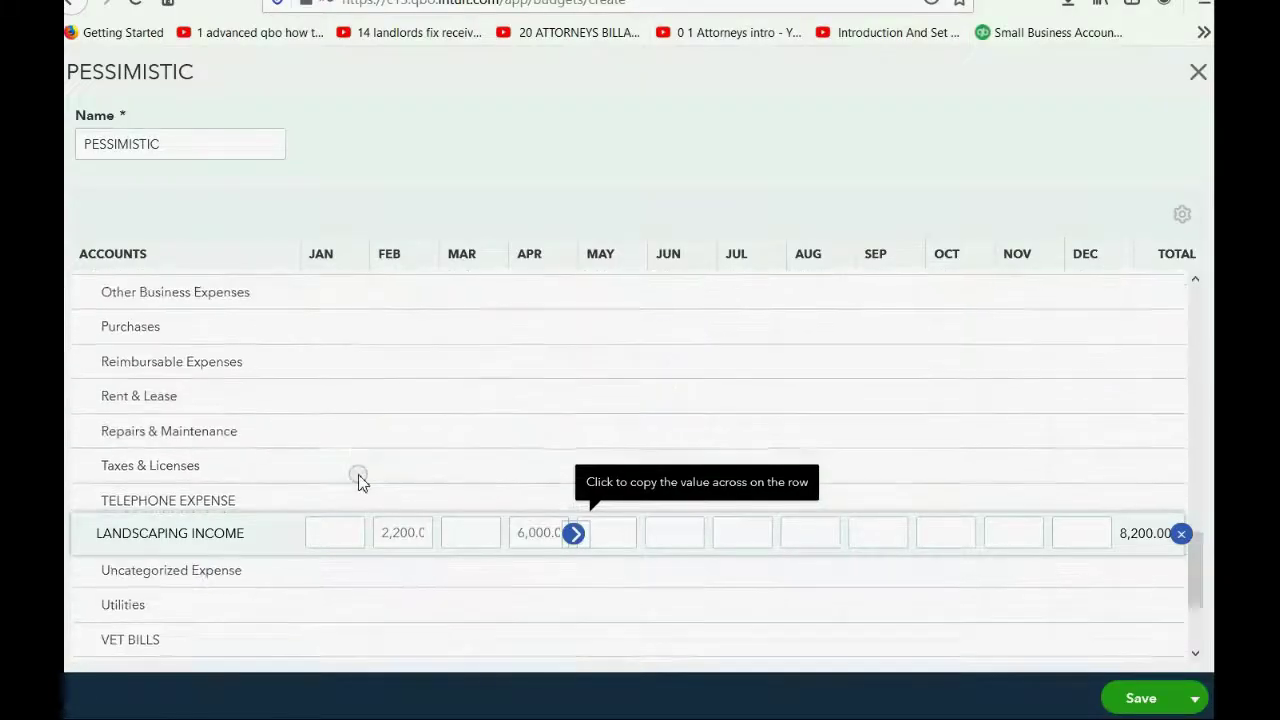
{"action": "scroll", "coordinate": [360, 482], "scroll_direction": "down", "scroll_amount": 2}
{"action": "left_click", "coordinate": [350, 480]}
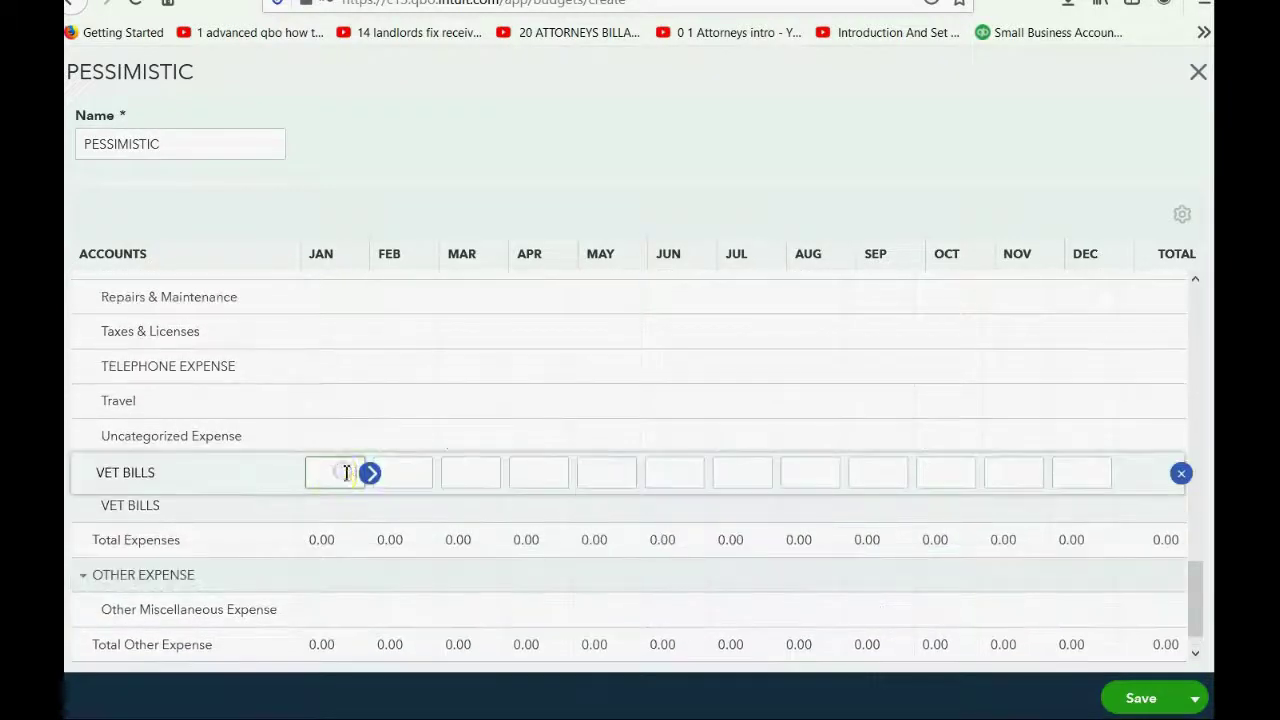
{"action": "type", "text": "250"}
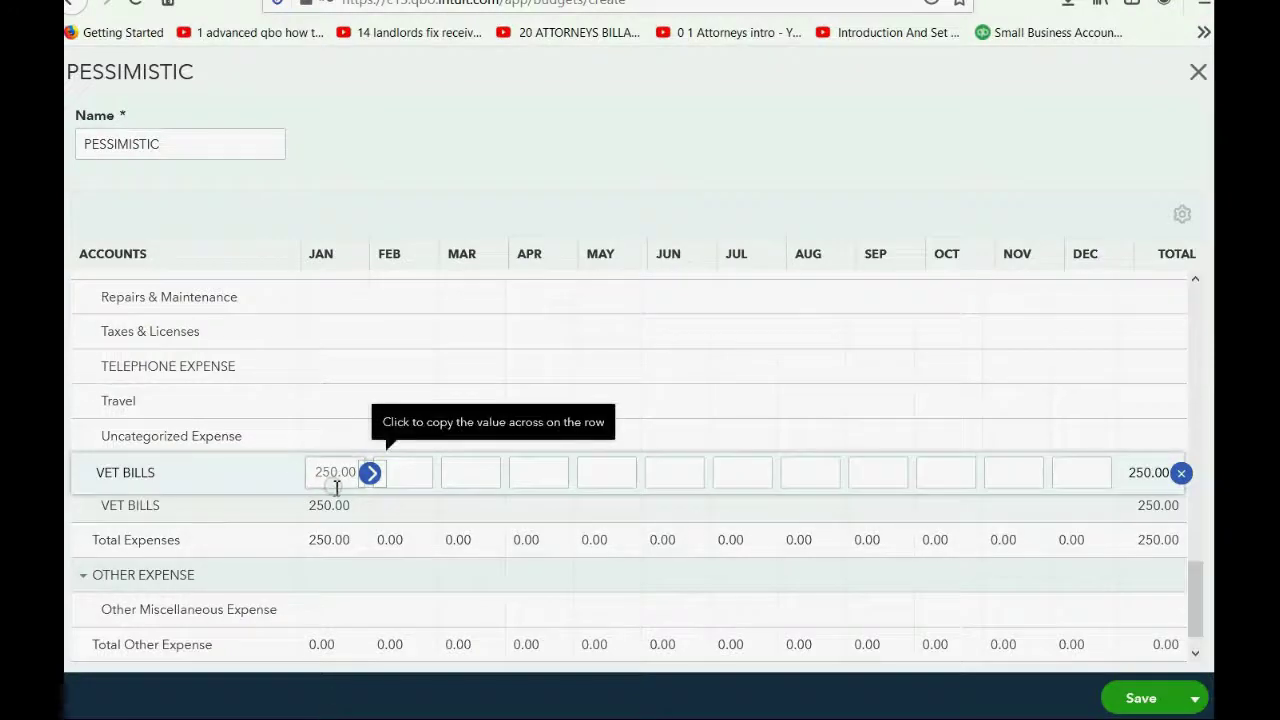
Enter 2,000 for January in the DELIVERY EXPENSE row.
{"action": "scroll", "coordinate": [351, 432], "scroll_direction": "up", "scroll_amount": 1}
{"action": "scroll", "coordinate": [351, 432], "scroll_direction": "up", "scroll_amount": 6}
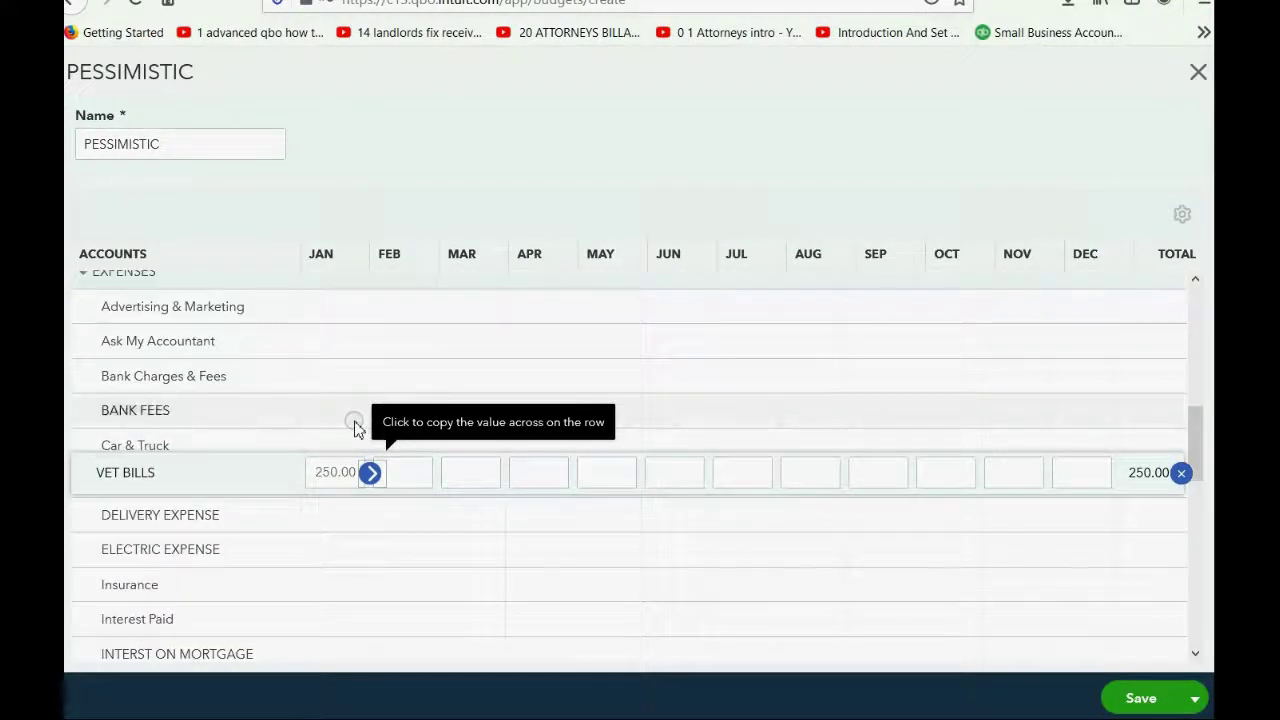
{"action": "scroll", "coordinate": [354, 426], "scroll_direction": "up", "scroll_amount": 3}
{"action": "scroll", "coordinate": [354, 480], "scroll_direction": "down", "scroll_amount": 5}
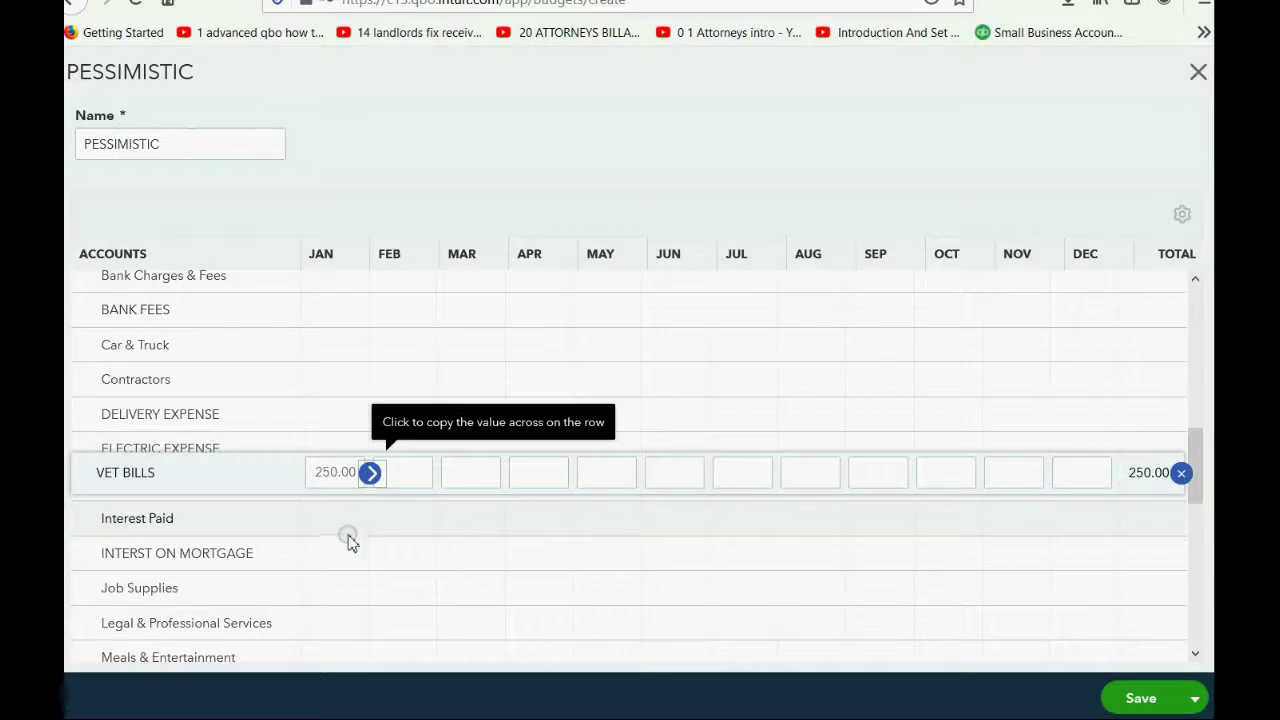
{"action": "left_click", "coordinate": [323, 414]}
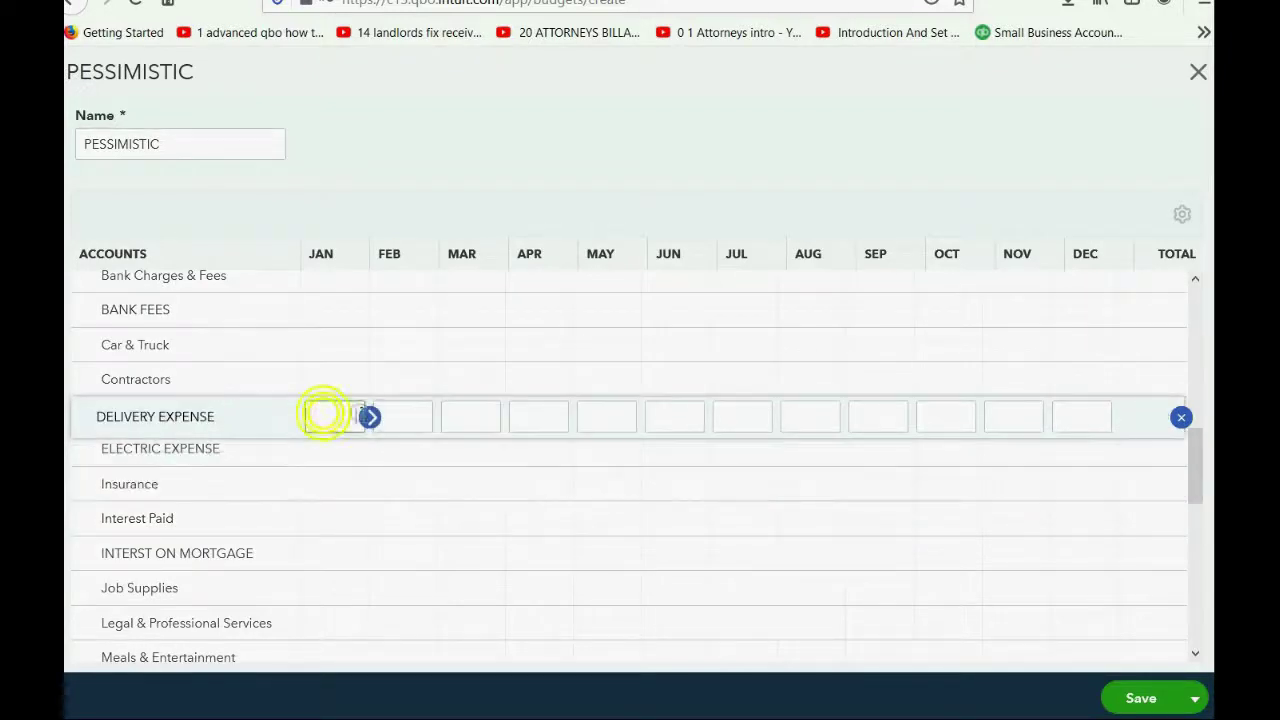
{"action": "left_click", "coordinate": [423, 410]}
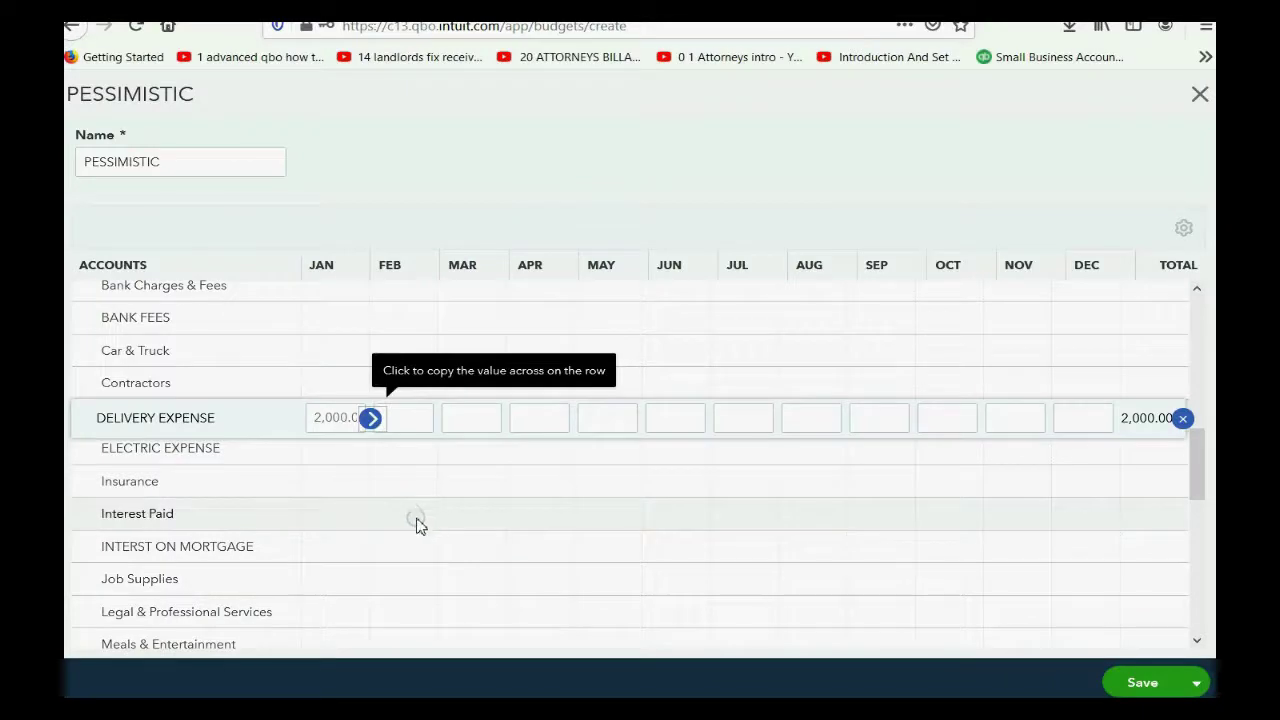
Enter 525 for February in the TELEPHONE EXPENSE row.
{"action": "scroll", "coordinate": [423, 525], "scroll_direction": "down", "scroll_amount": 3}
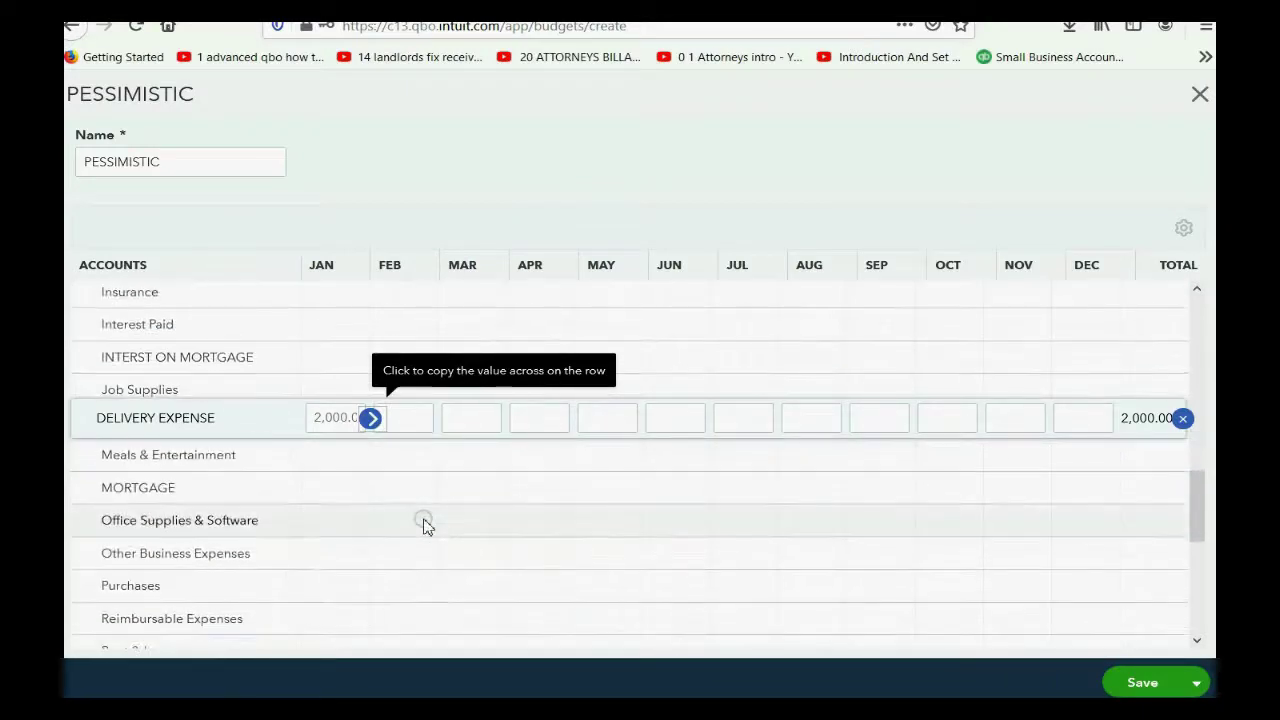
{"action": "scroll", "coordinate": [423, 525], "scroll_direction": "down", "scroll_amount": 5}
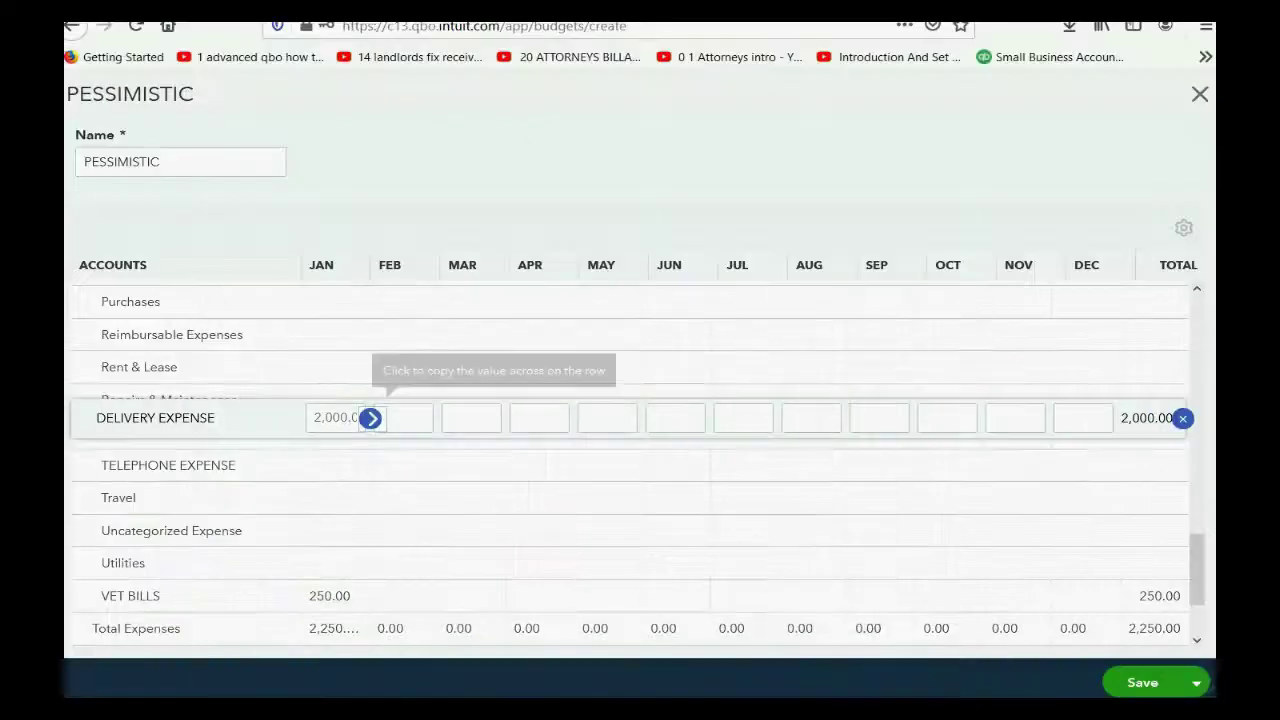
{"action": "left_click", "coordinate": [427, 467]}
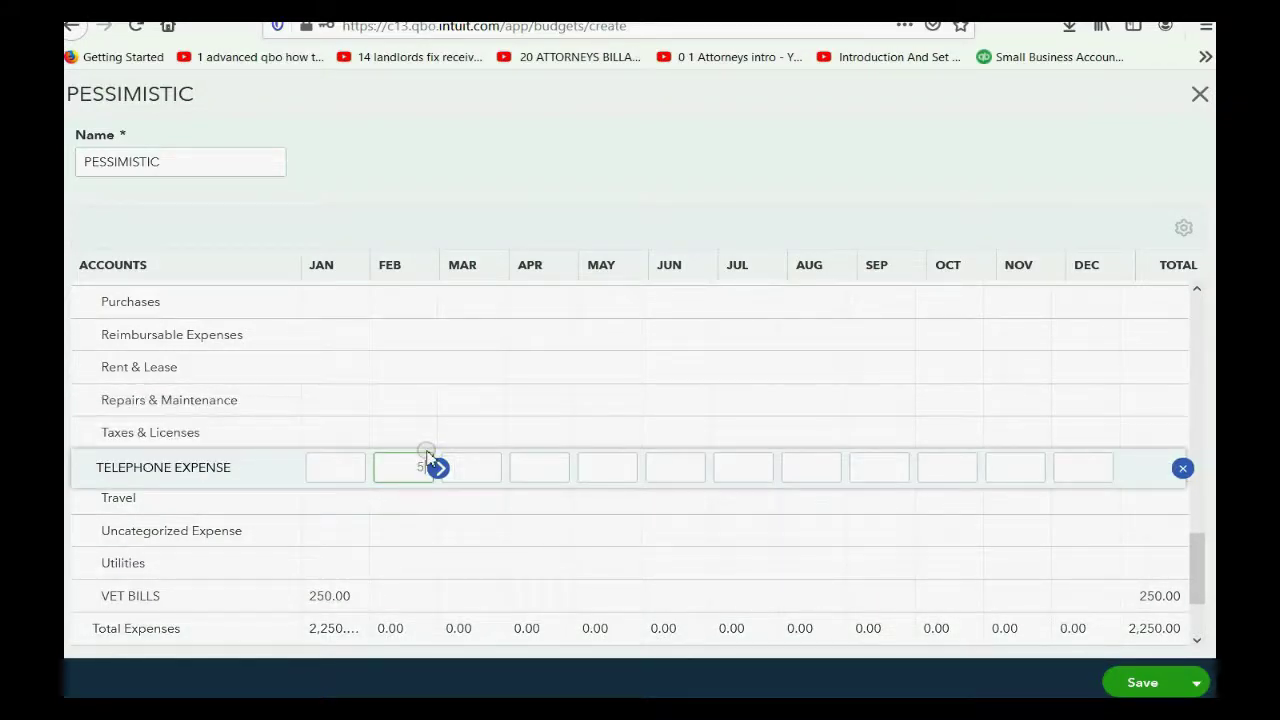
{"action": "key", "text": "Return"}
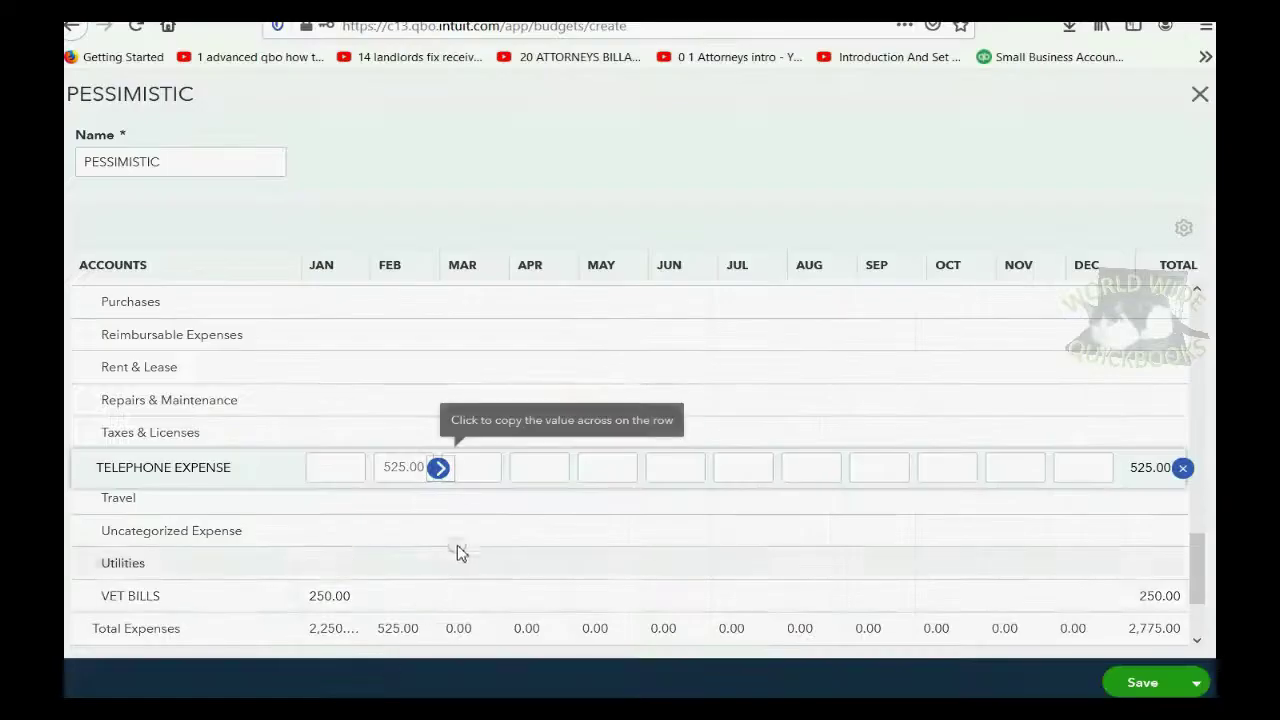
Enter 200 for February in the VET BILLS row.
{"action": "scroll", "coordinate": [460, 540], "scroll_direction": "down", "scroll_amount": 2}
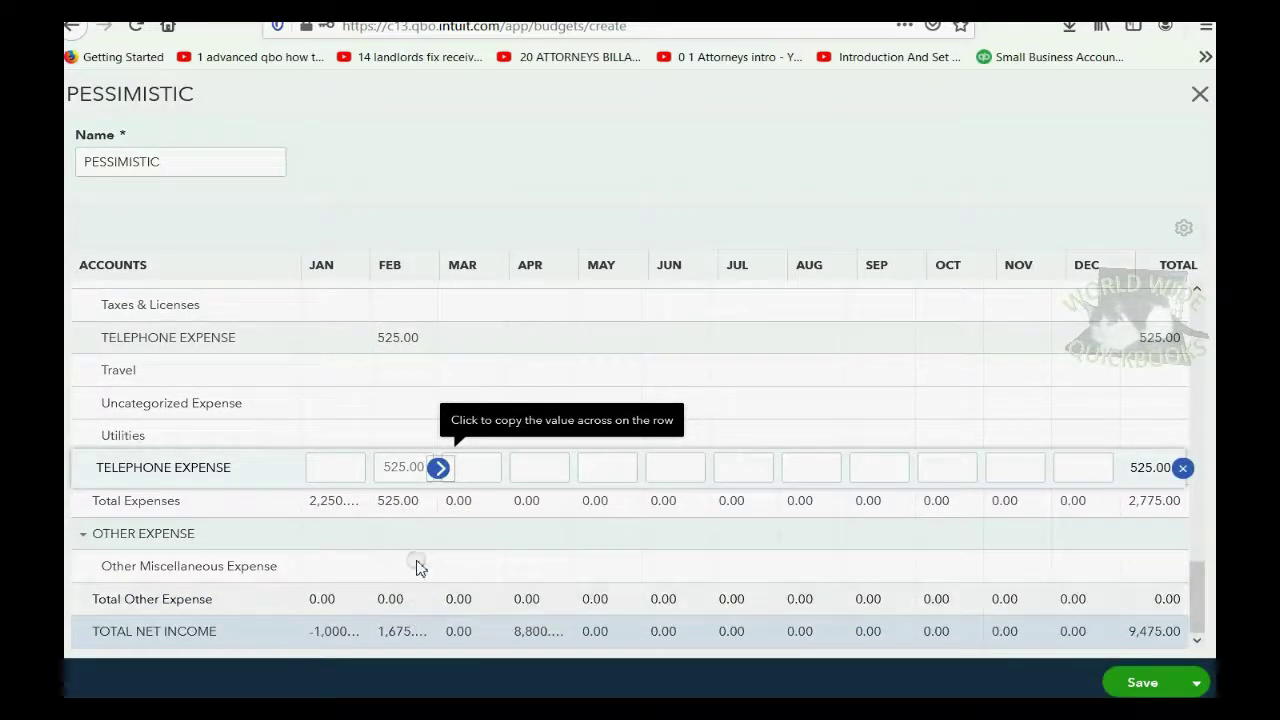
{"action": "scroll", "coordinate": [418, 570], "scroll_direction": "up", "scroll_amount": 3}
{"action": "scroll", "coordinate": [418, 570], "scroll_direction": "down", "scroll_amount": 3}
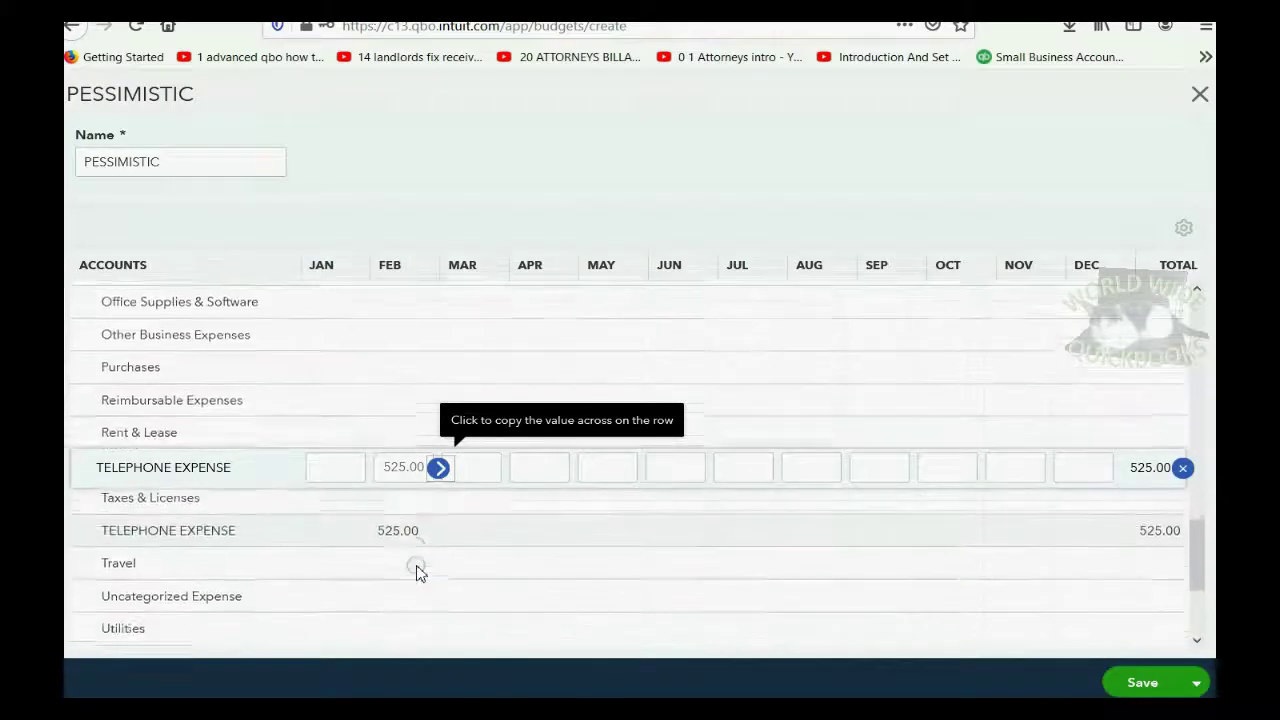
{"action": "left_click", "coordinate": [418, 565]}
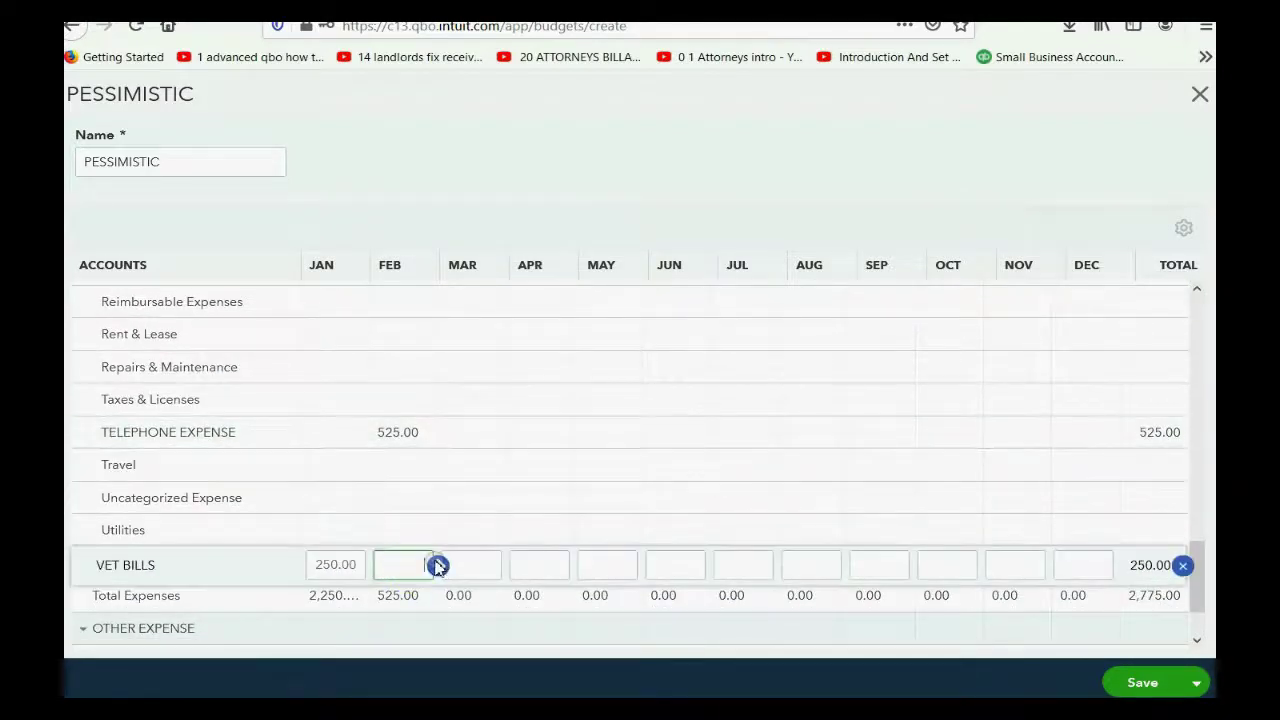
{"action": "type", "text": "200"}
{"action": "key", "text": "Tab"}
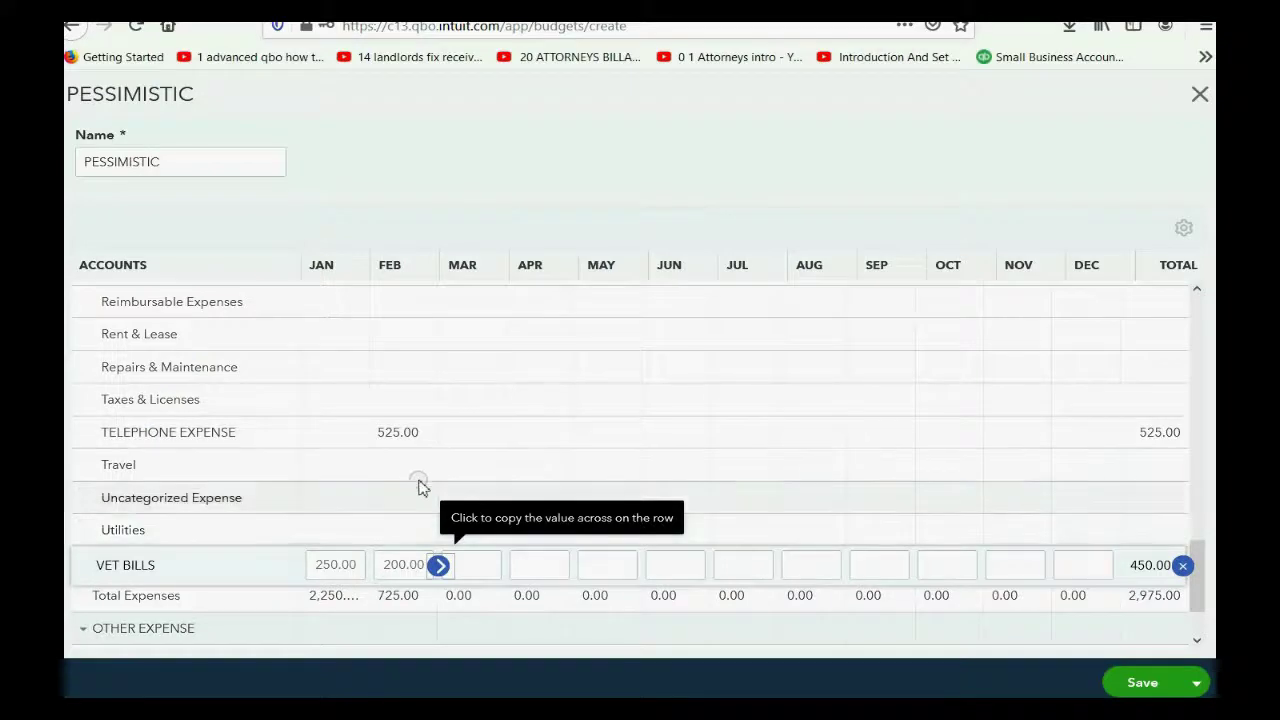
Enter 950 for March in the DELIVERY EXPENSE row and check it against the pessimistic expense slide.
{"action": "scroll", "coordinate": [440, 483], "scroll_direction": "up", "scroll_amount": 3}
{"action": "scroll", "coordinate": [450, 483], "scroll_direction": "up", "scroll_amount": 5}
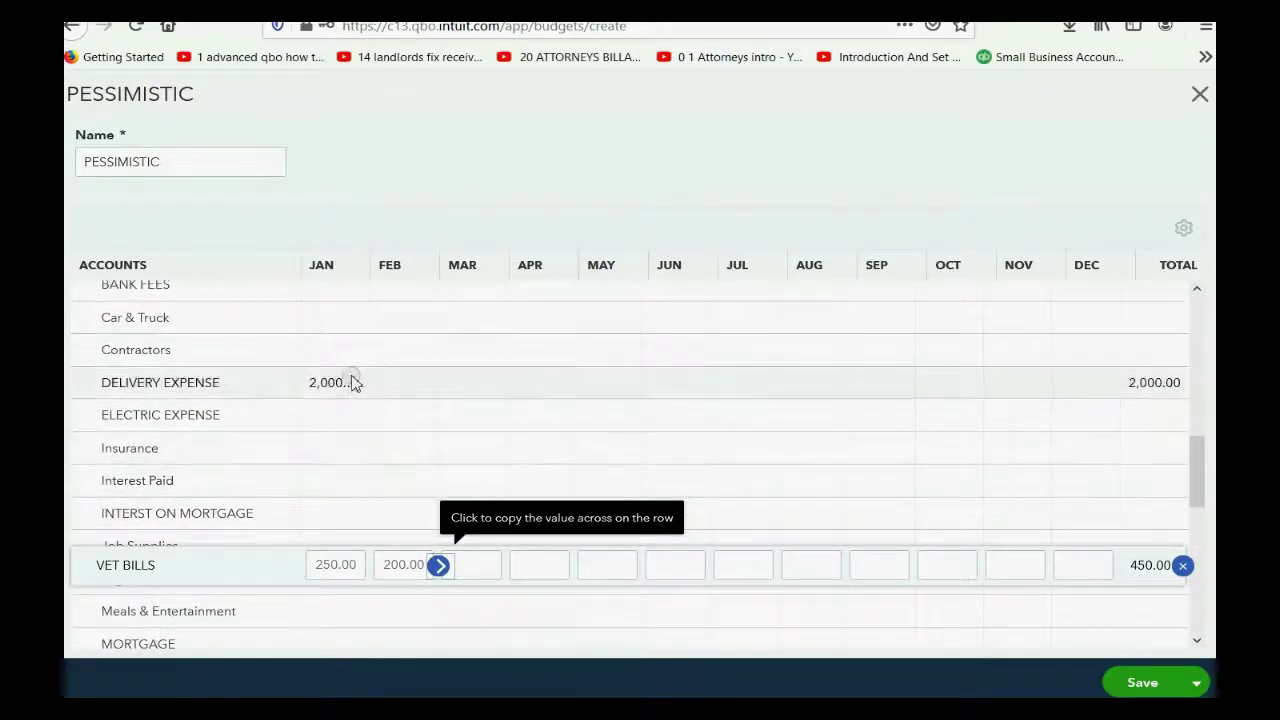
{"action": "left_click", "coordinate": [460, 382]}
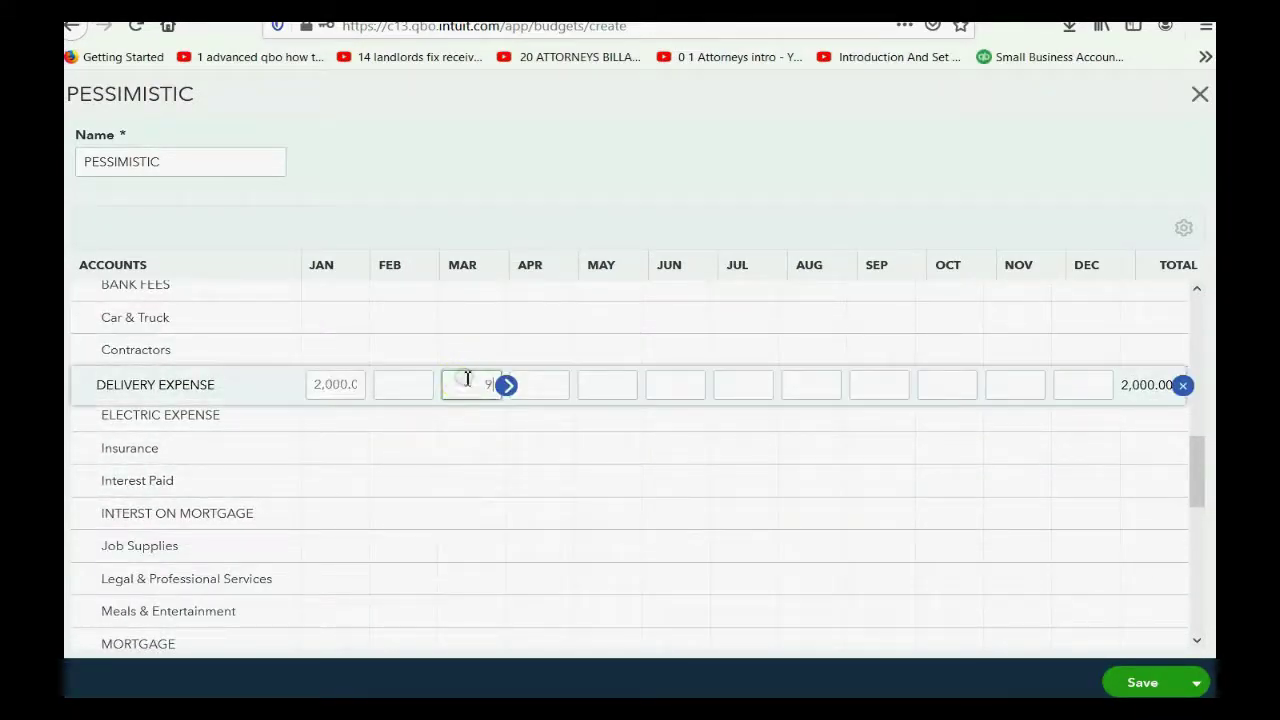
{"action": "type", "text": "950"}
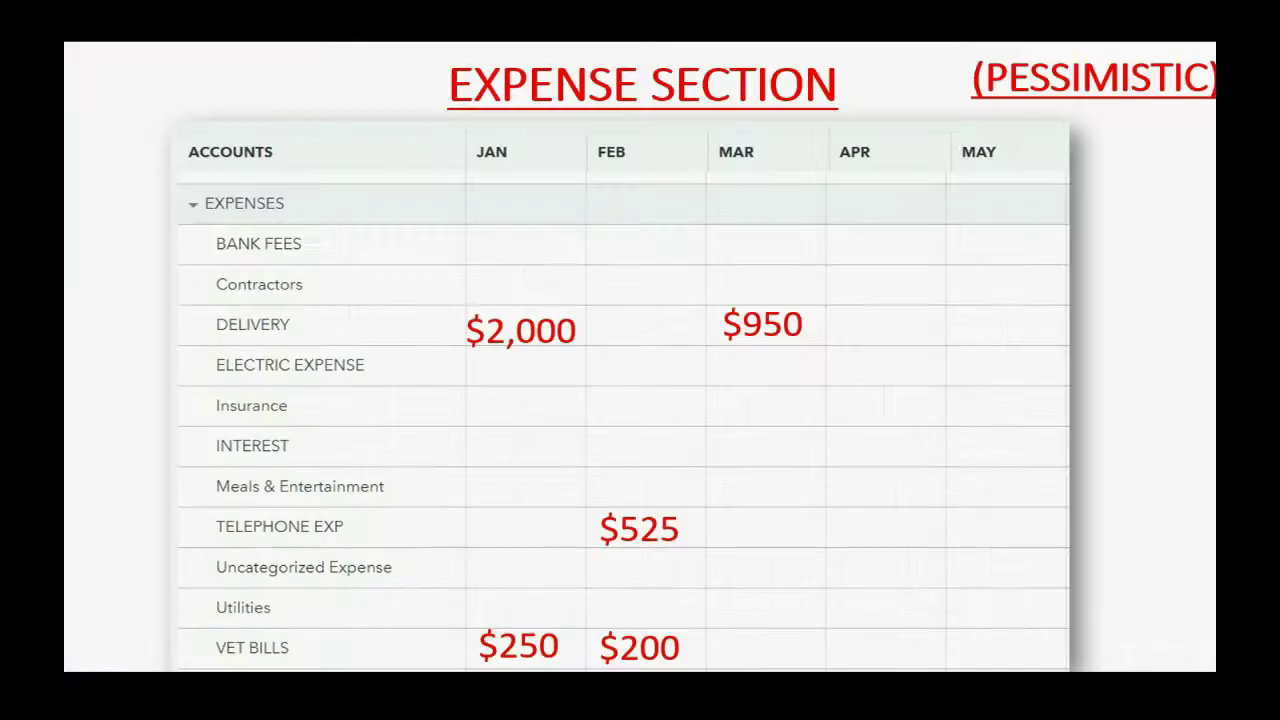
{"action": "left_click", "coordinate": [634, 580]}
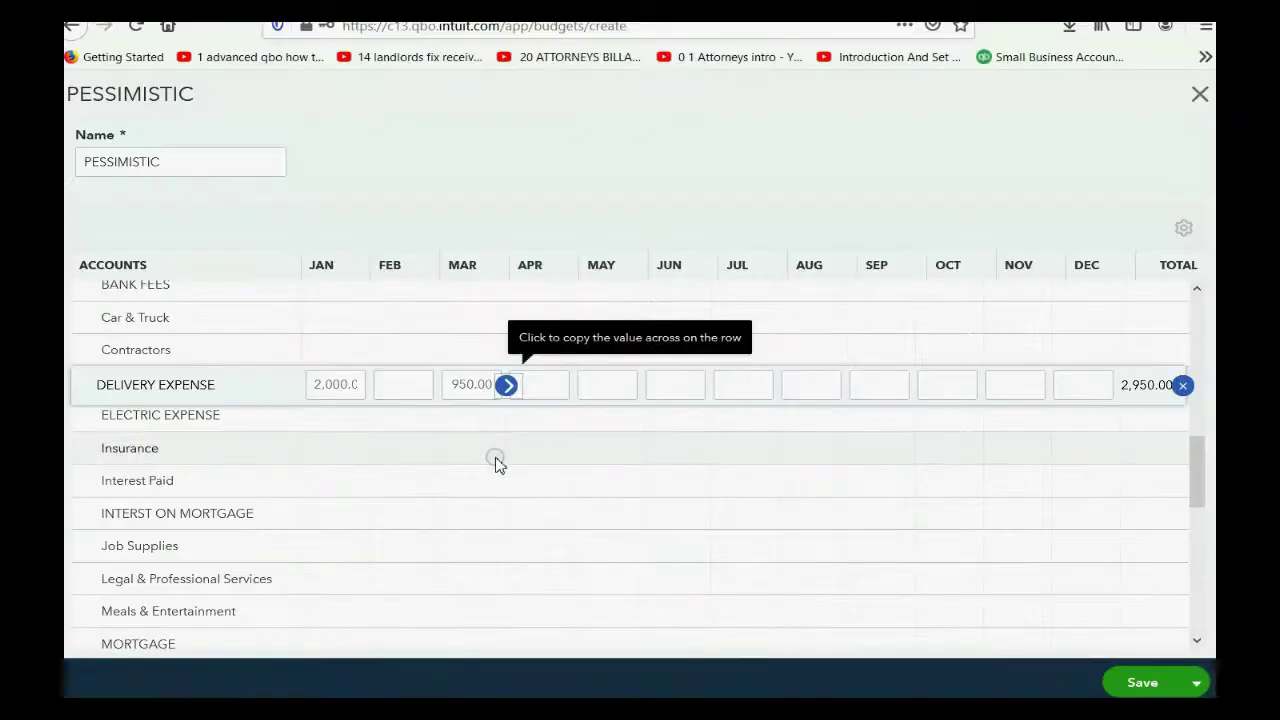
Enter 750 for March in the VET BILLS row, matching the pessimistic expense slide.
{"action": "scroll", "coordinate": [494, 457], "scroll_direction": "down", "scroll_amount": 3}
{"action": "scroll", "coordinate": [494, 457], "scroll_direction": "down", "scroll_amount": 3}
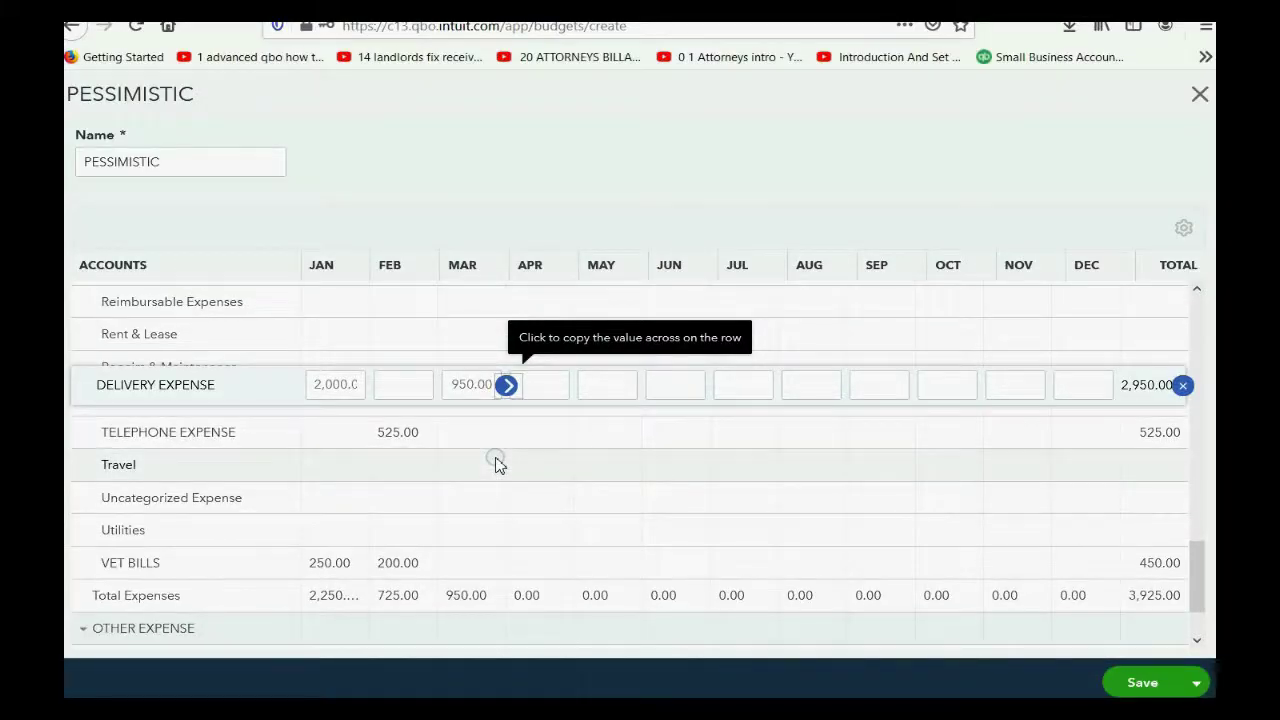
{"action": "left_click", "coordinate": [466, 563]}
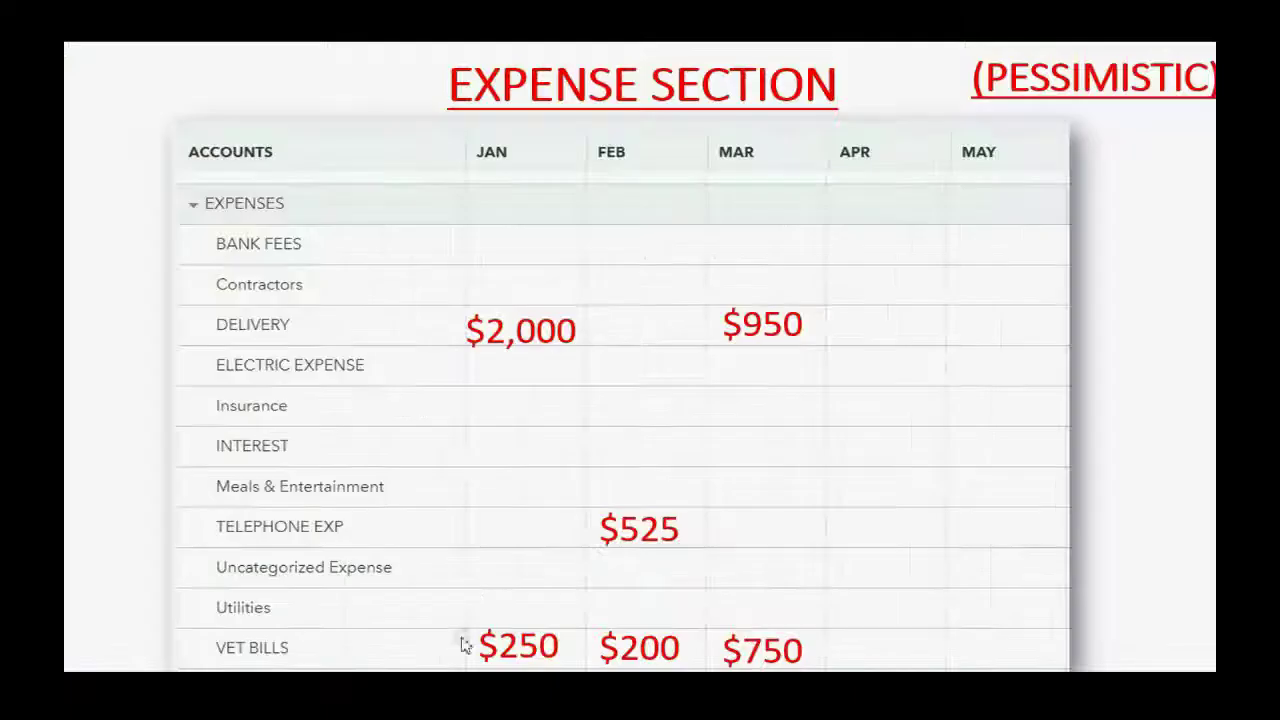
{"action": "left_click", "coordinate": [471, 588]}
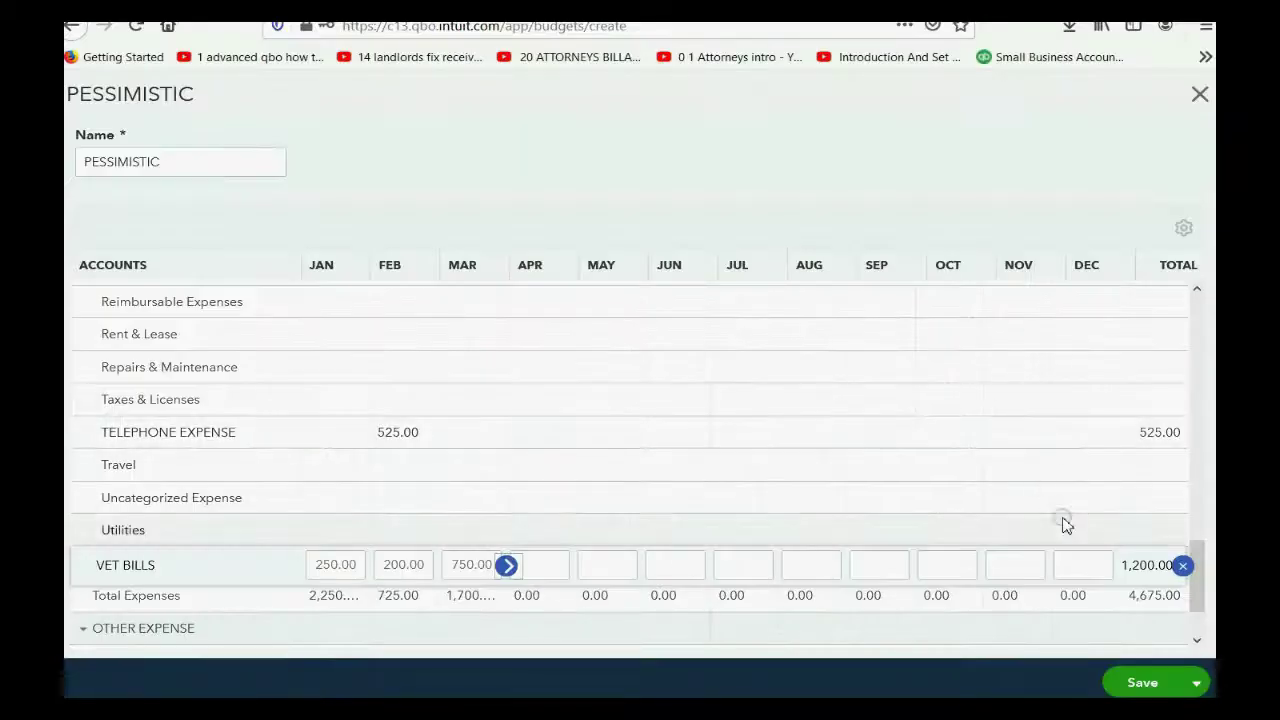
Save the PESSIMISTIC budget and close it to return to the budgets list.
{"action": "scroll", "coordinate": [1063, 523], "scroll_direction": "down", "scroll_amount": 2}
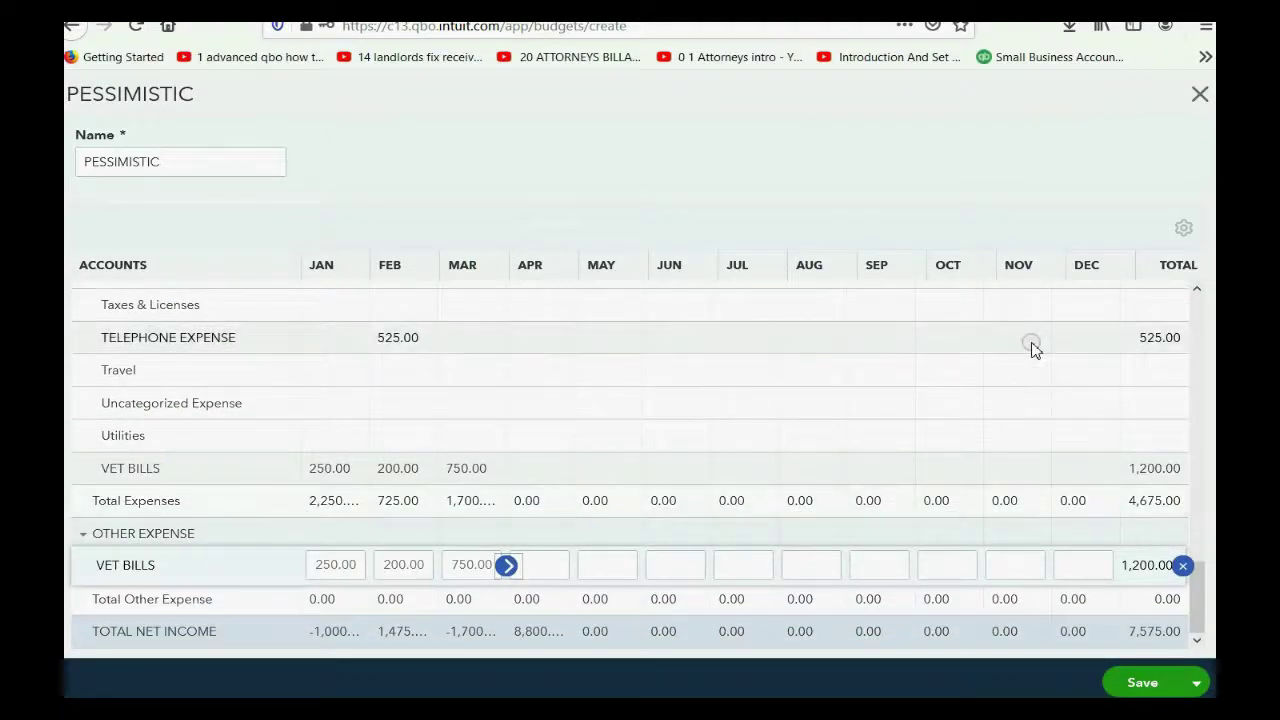
{"action": "left_click", "coordinate": [1143, 683]}
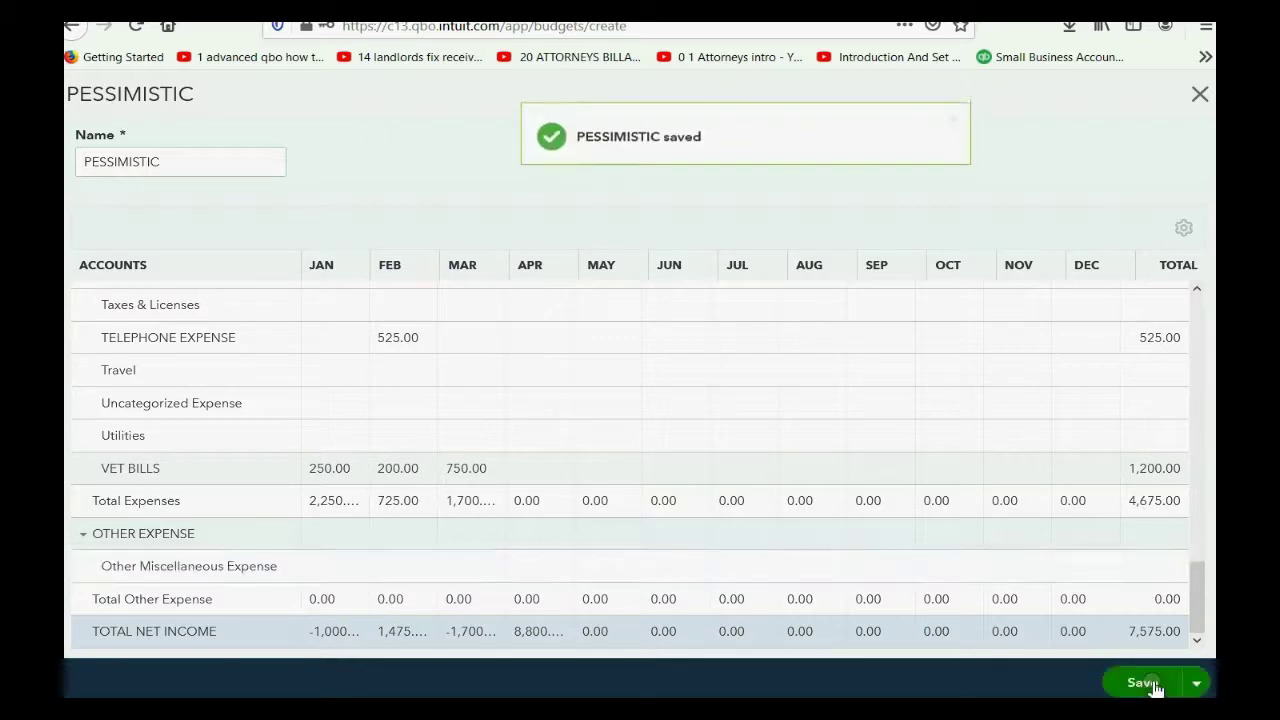
{"action": "left_click", "coordinate": [1199, 97]}
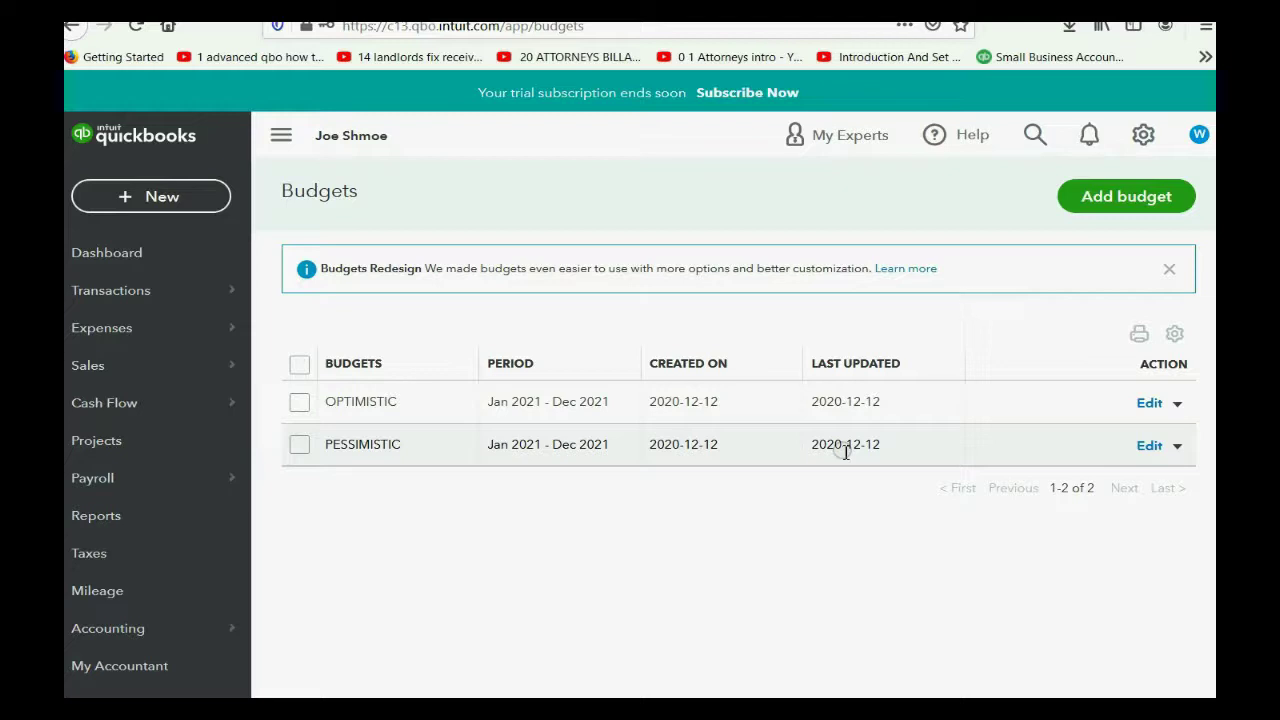
Run the Budgets vs. Actuals report for the PESSIMISTIC budget and review its January 2021 income and expenses.
{"action": "left_click", "coordinate": [1179, 448]}
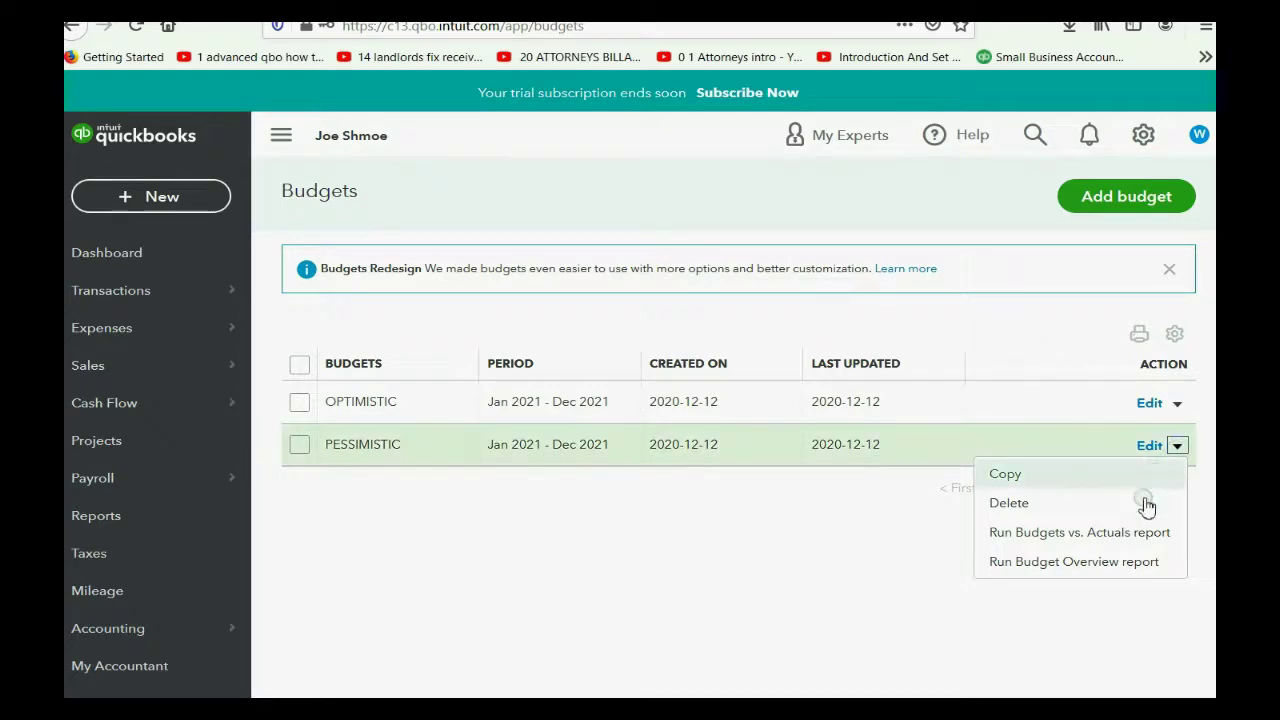
{"action": "left_click", "coordinate": [1063, 532]}
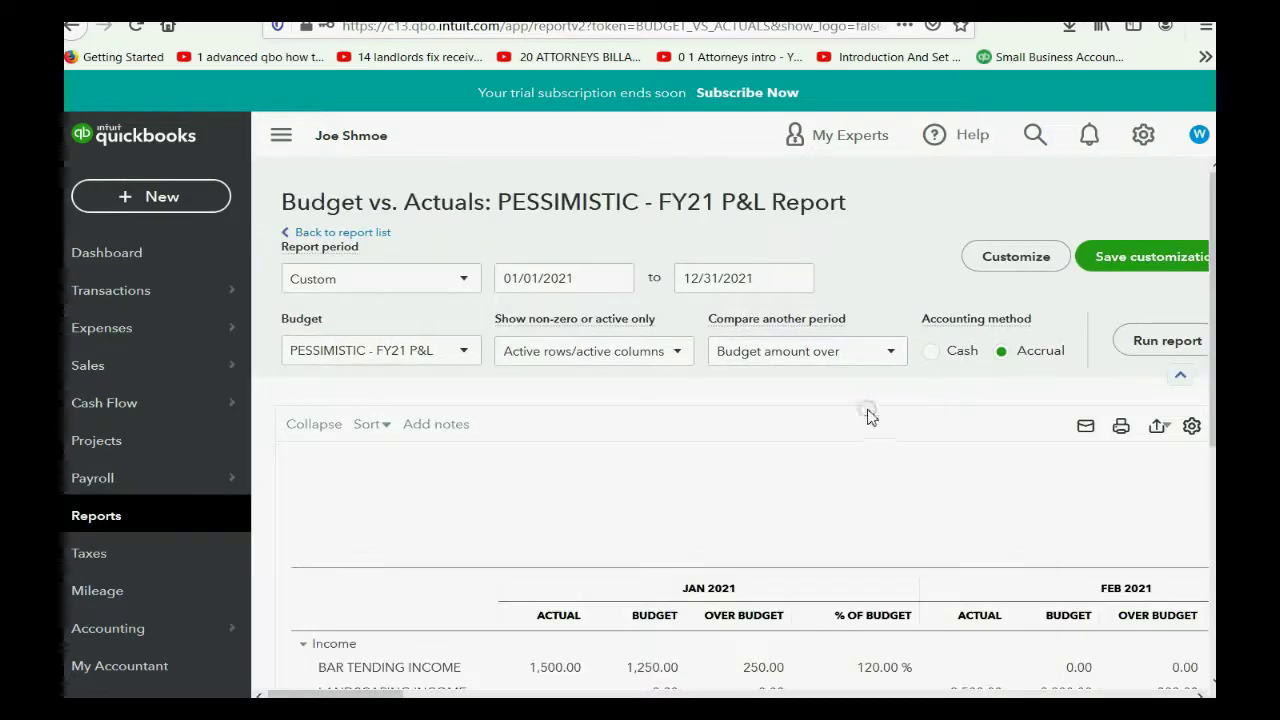
{"action": "scroll", "coordinate": [866, 414], "scroll_direction": "down", "scroll_amount": 5}
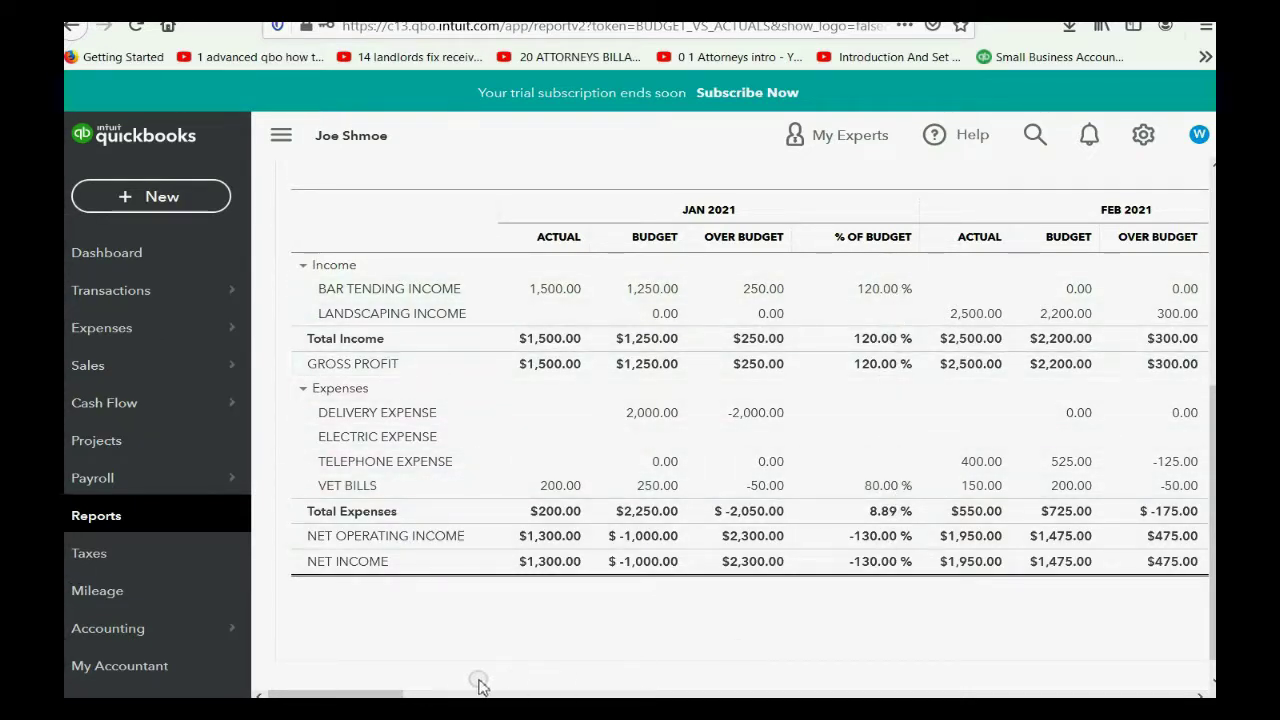
Compare actual with budgeted income and expenses for February, March and April 2021 in the PESSIMISTIC report.
{"action": "left_click_drag", "start_coordinate": [393, 688], "coordinate": [480, 692]}
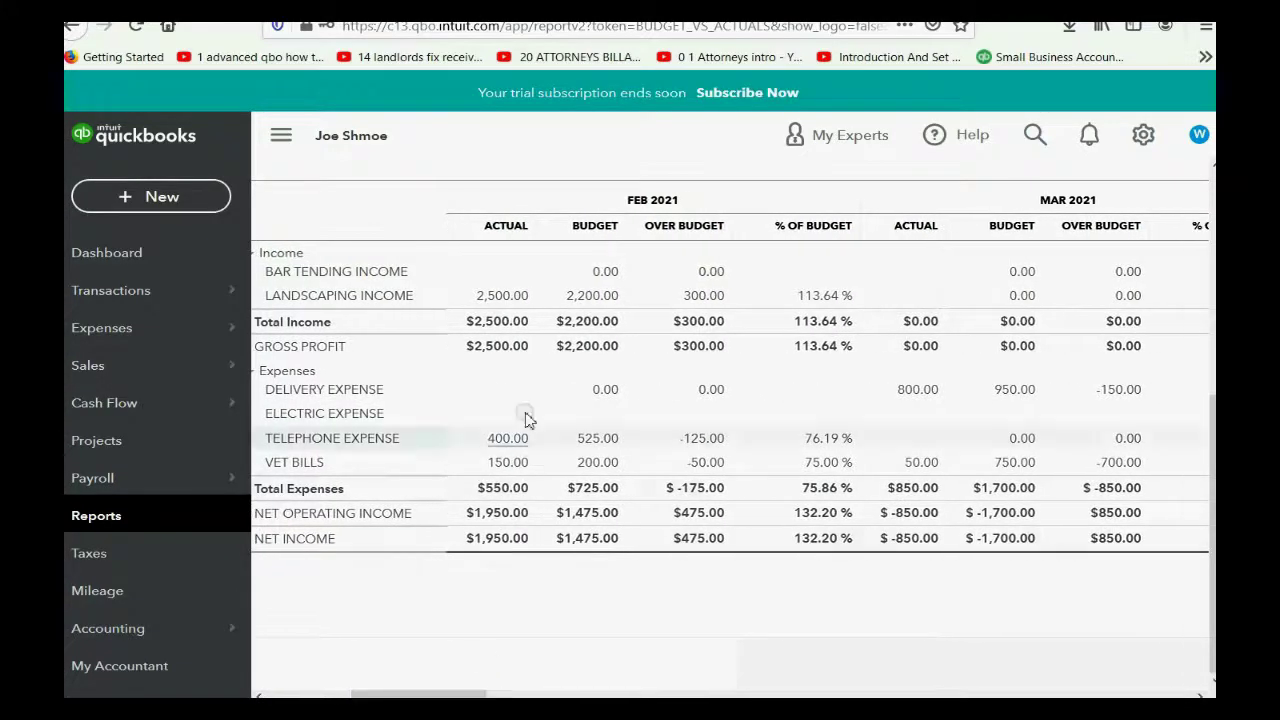
{"action": "left_click_drag", "start_coordinate": [512, 283], "coordinate": [642, 654]}
{"action": "left_click_drag", "start_coordinate": [475, 694], "coordinate": [551, 694]}
{"action": "left_click", "coordinate": [674, 609]}
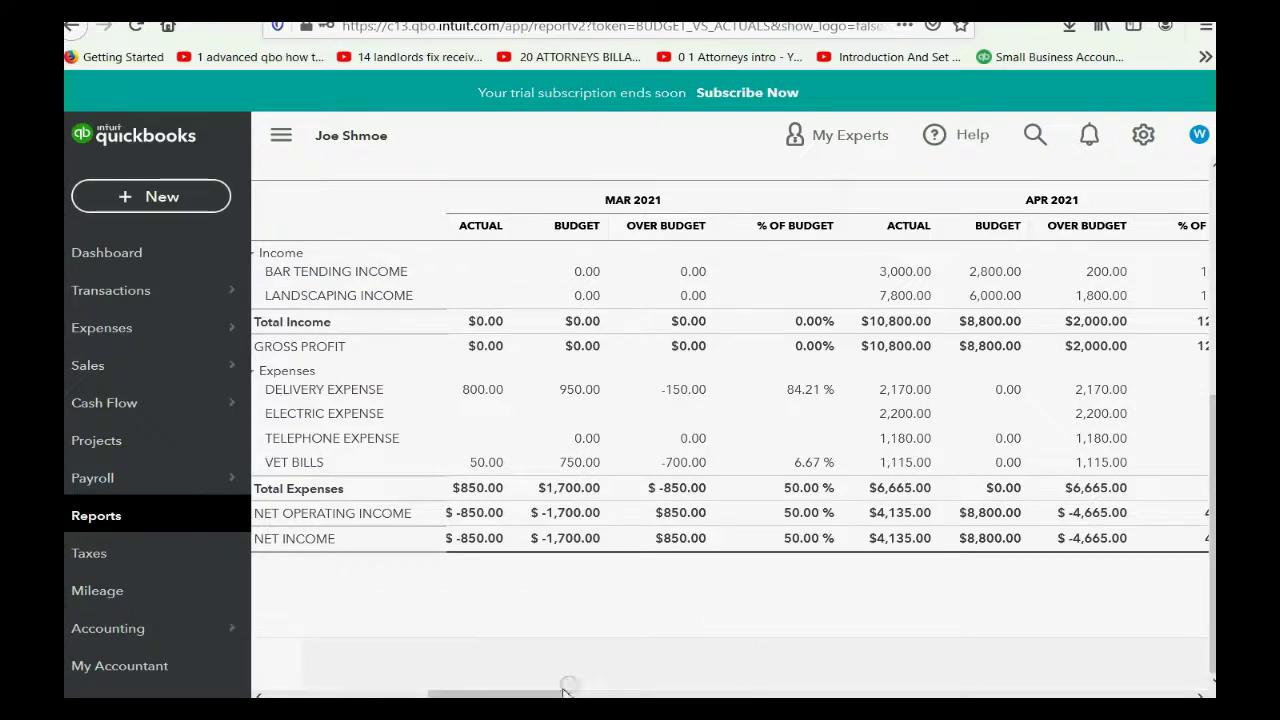
{"action": "left_click", "coordinate": [450, 700]}
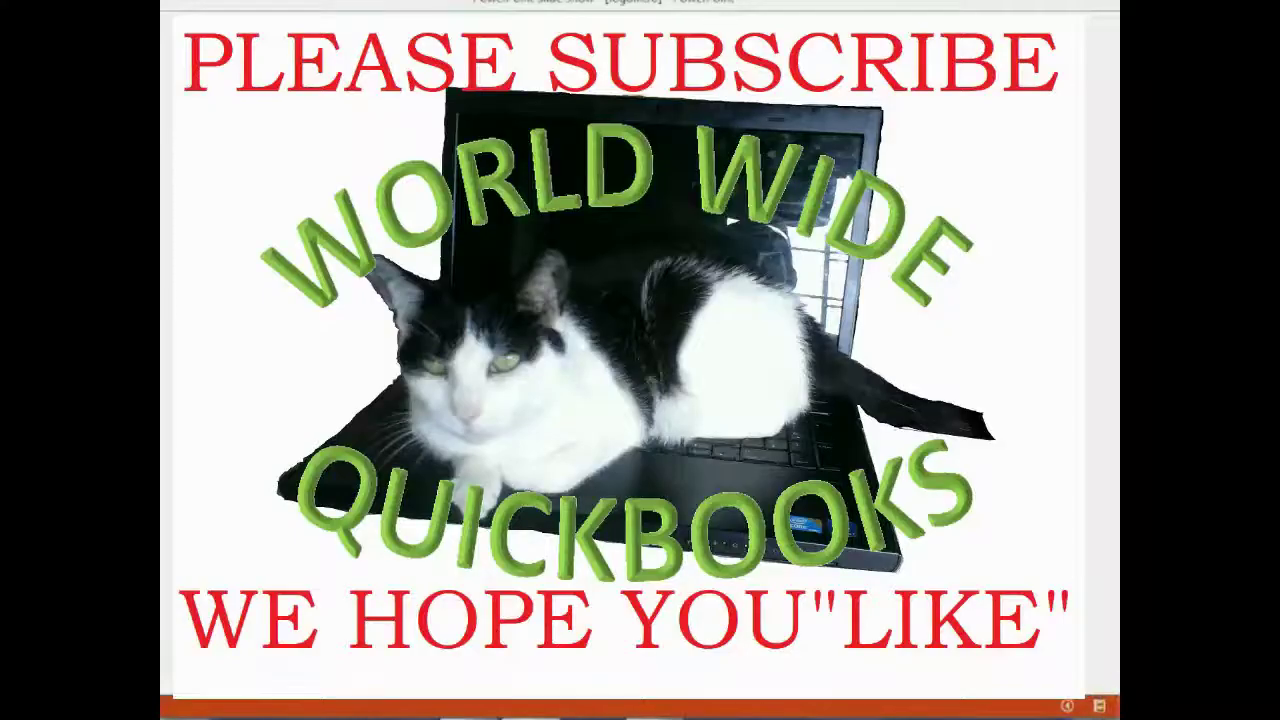